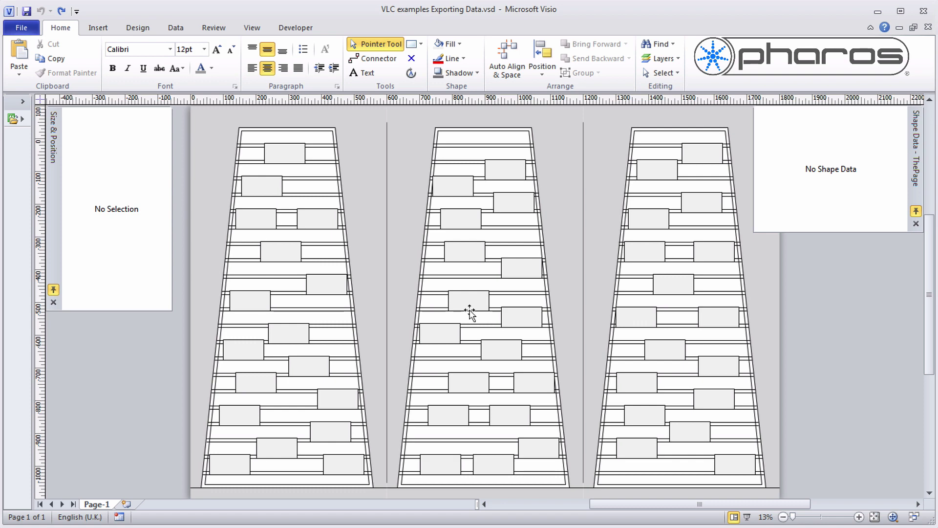
Make Page-1 a background page through its Page Setup
right_click(101, 505)
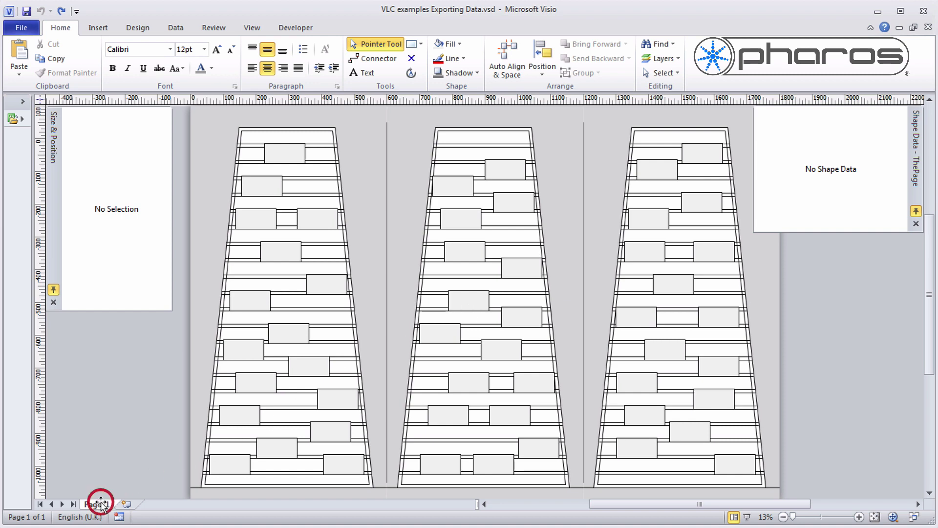
left_click(152, 478)
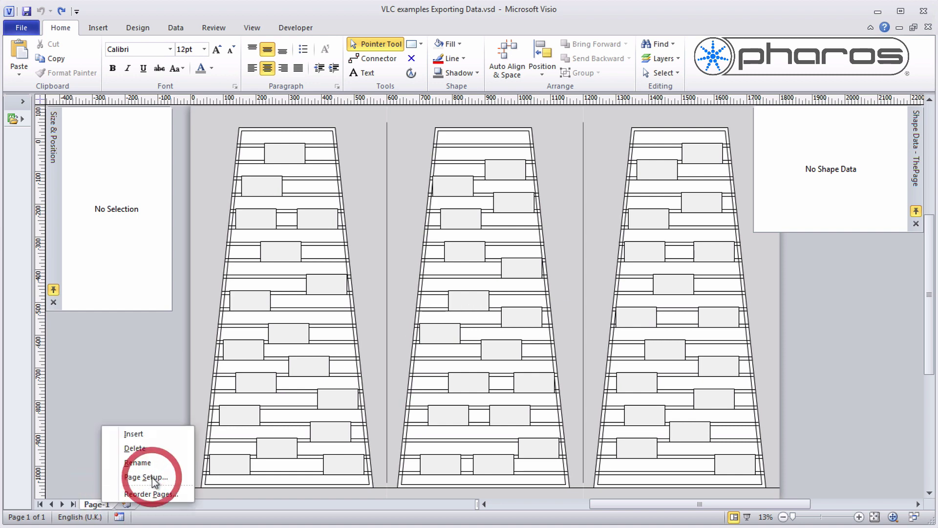
left_click(451, 201)
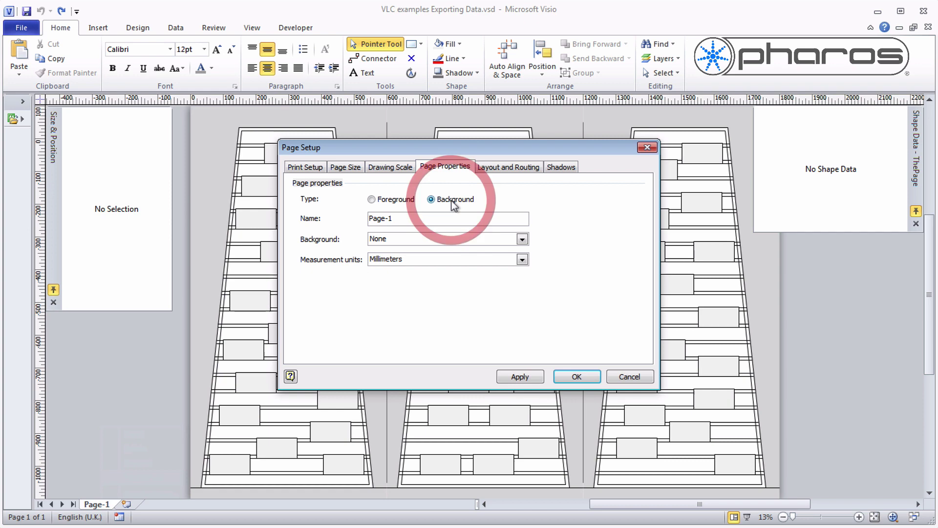
left_click(579, 376)
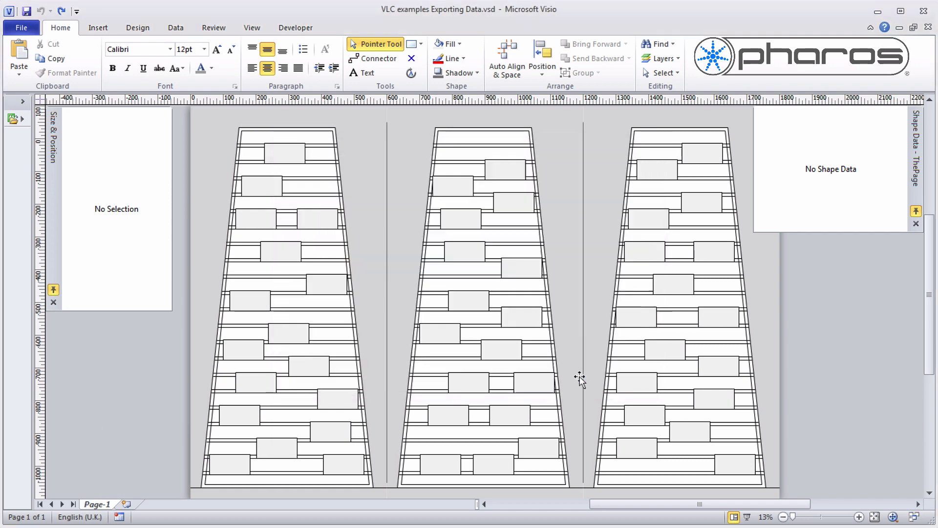
Add Page-2 and set Page-1 as its background
left_click(127, 504)
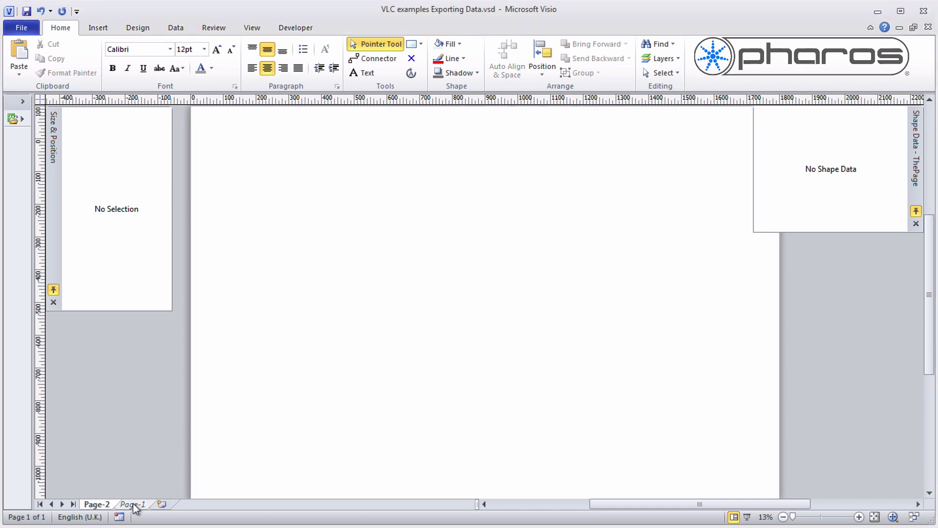
right_click(97, 504)
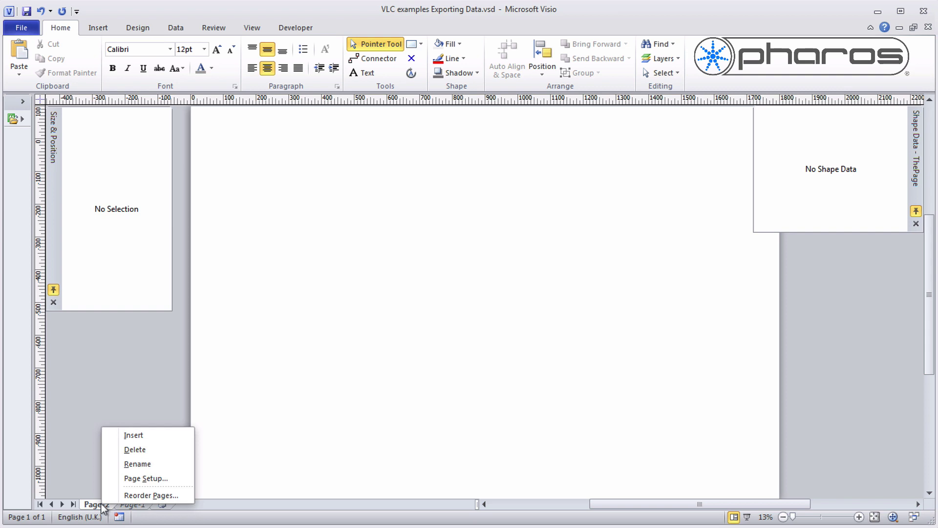
left_click(149, 479)
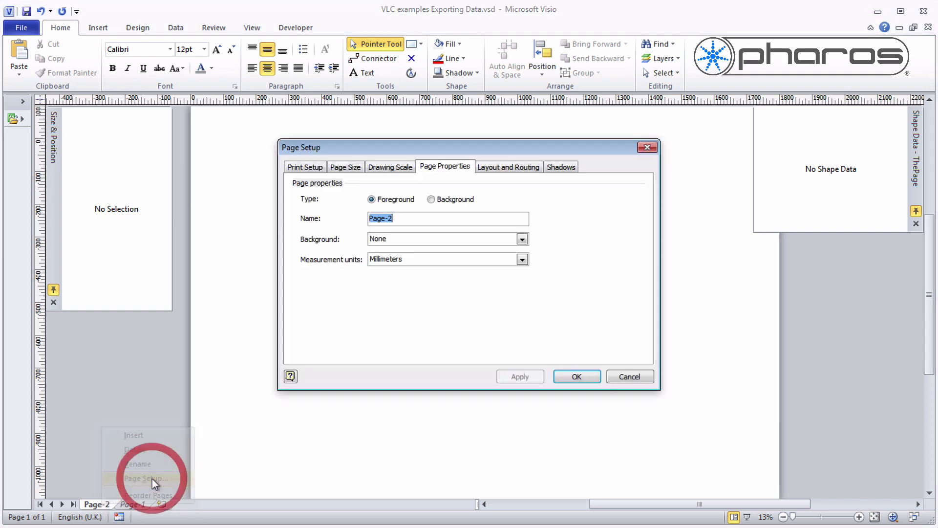
left_click(522, 240)
left_click(398, 259)
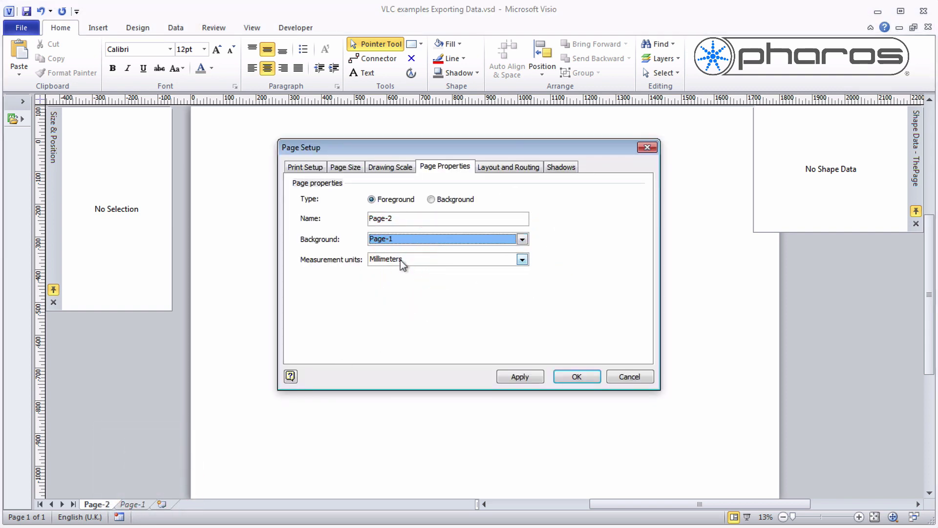
left_click(578, 377)
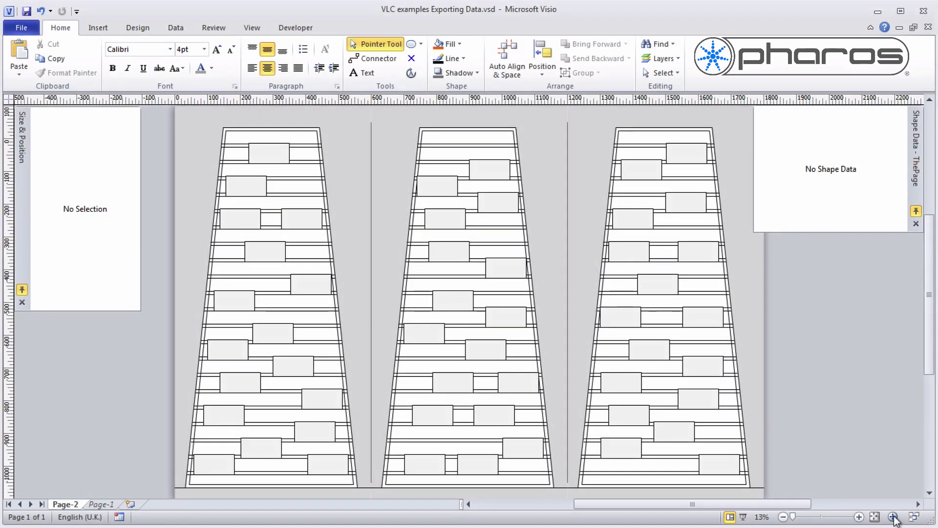
Draw a 4 mm by 4 mm circle at the top-right corner of the left stack's top block
left_click(894, 517)
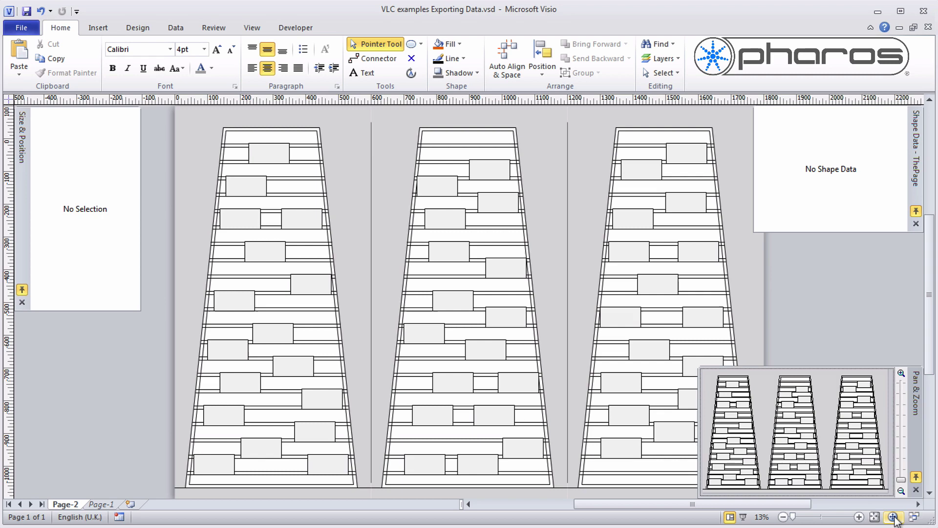
left_click_drag(723, 379, 751, 391)
left_click(412, 44)
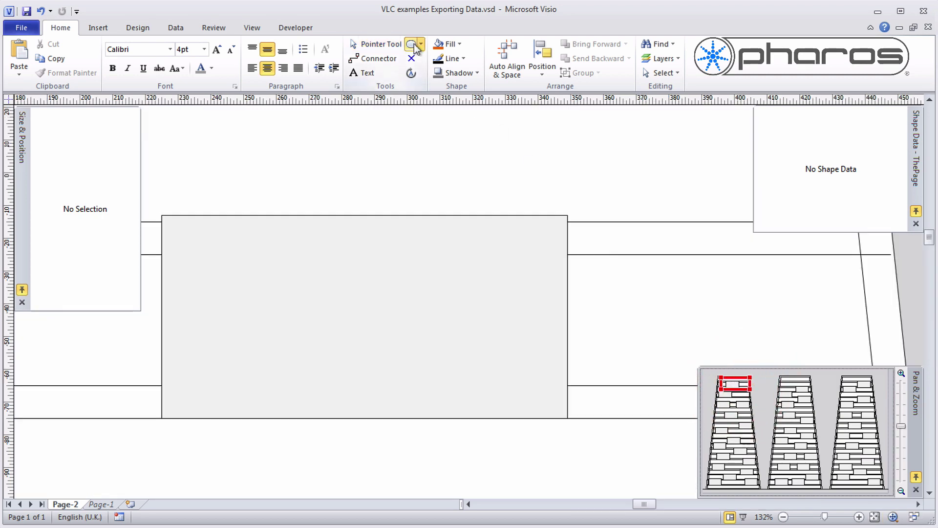
left_click_drag(557, 242, 559, 241)
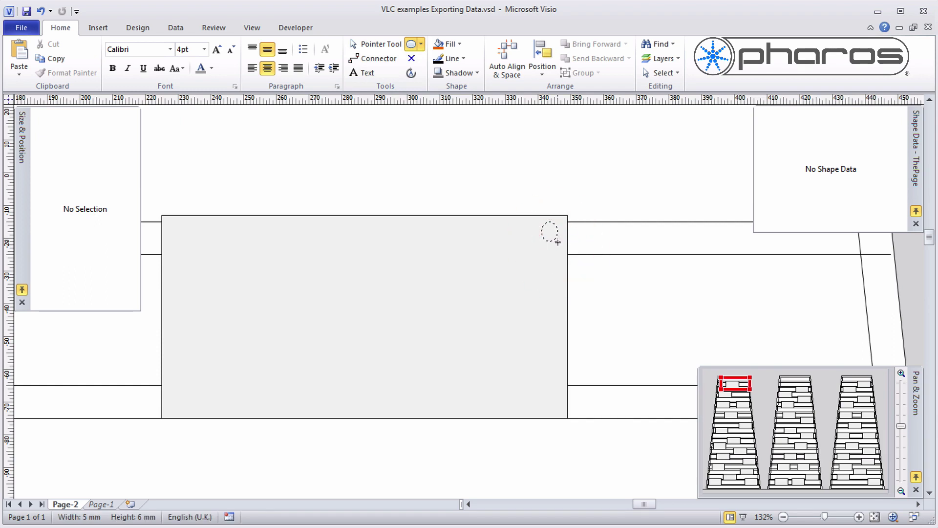
left_click(122, 145)
type("4")
key("Tab")
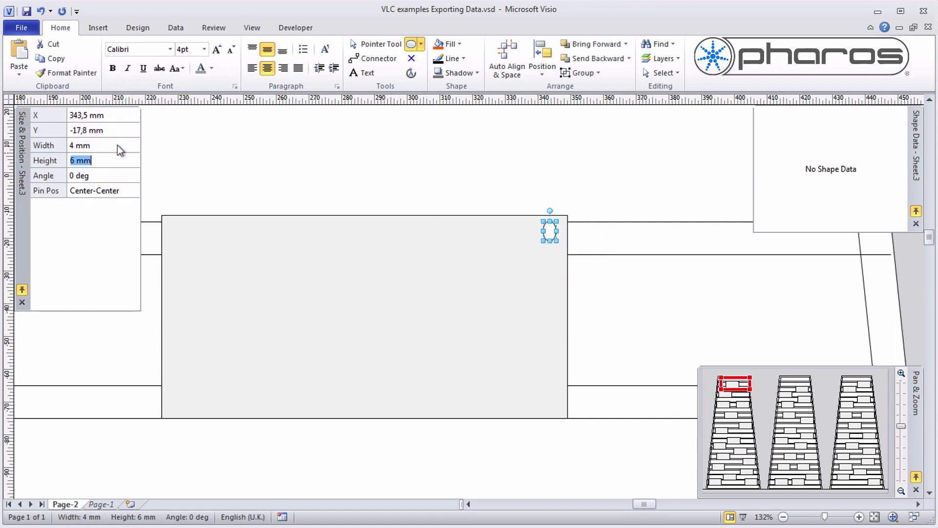
type("4")
key("Tab")
Define a Number shape data field named 'side' on the circle
right_click(551, 233)
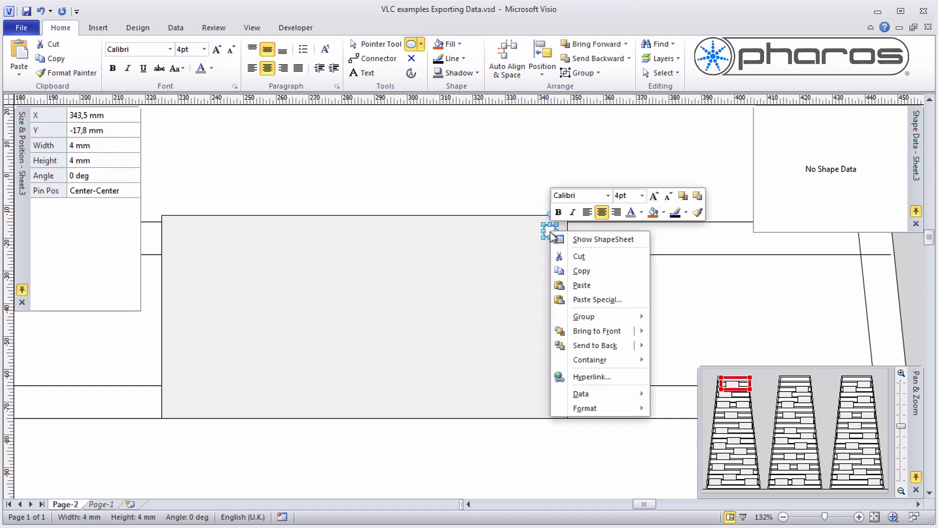
left_click(603, 394)
left_click(704, 409)
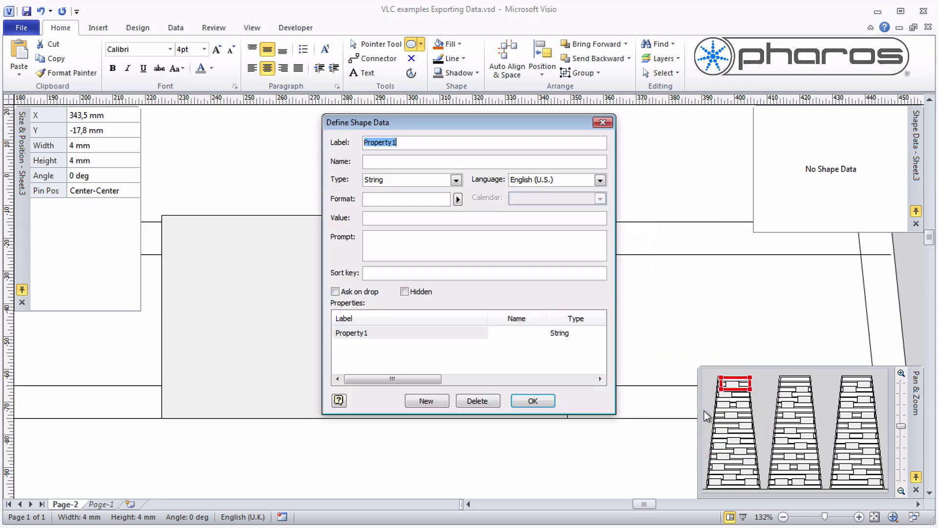
type("side")
key("Tab")
type("side")
key("Tab")
key("Down")
key("Tab")
key("Tab")
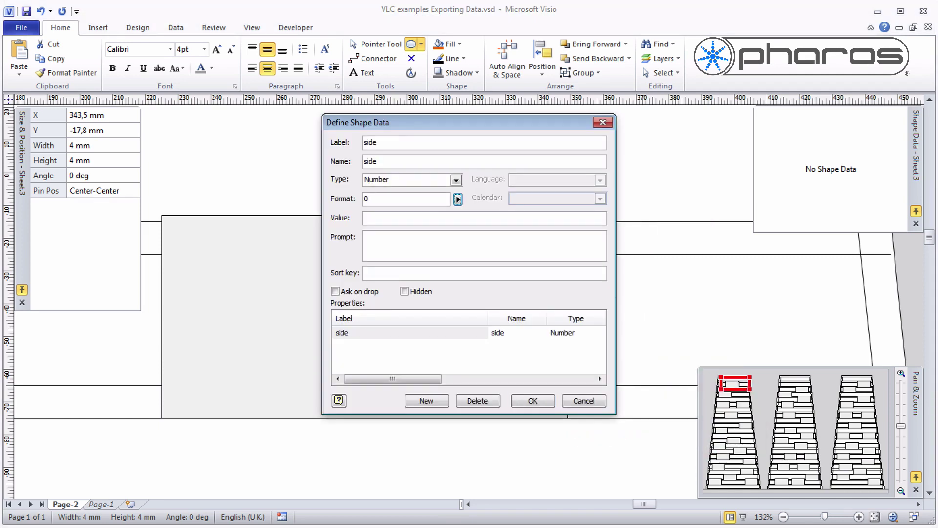
Add Number shape data fields 'block' and 'increment'
left_click(427, 400)
type("block")
key("Tab")
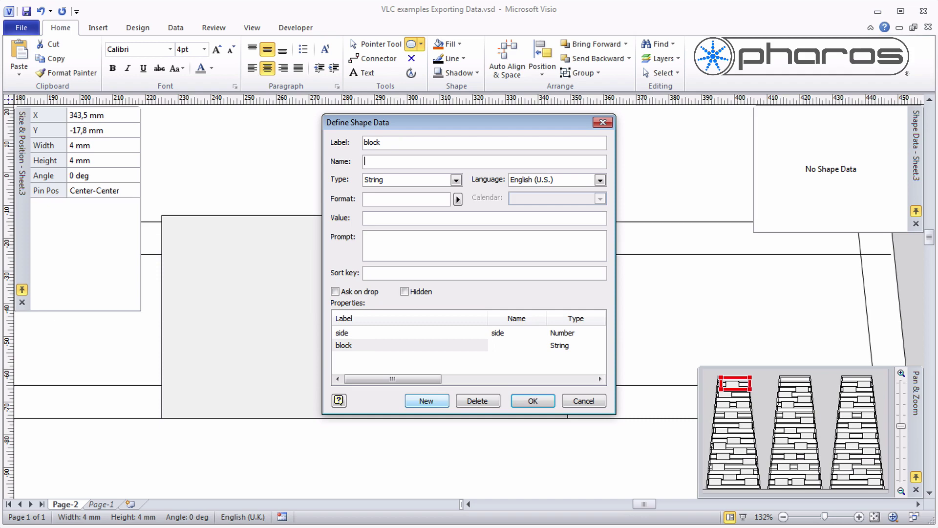
type("block")
key("Tab")
key("Down")
key("Tab")
key("Tab")
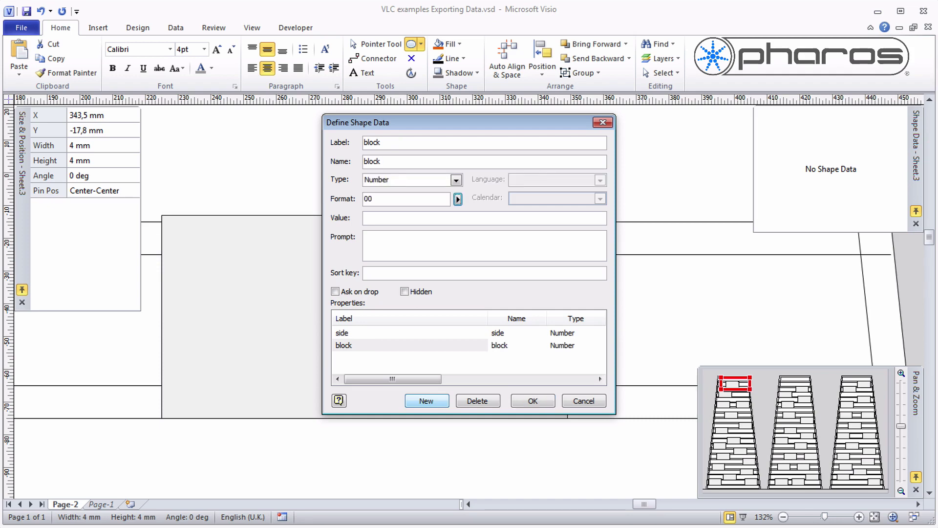
left_click(426, 400)
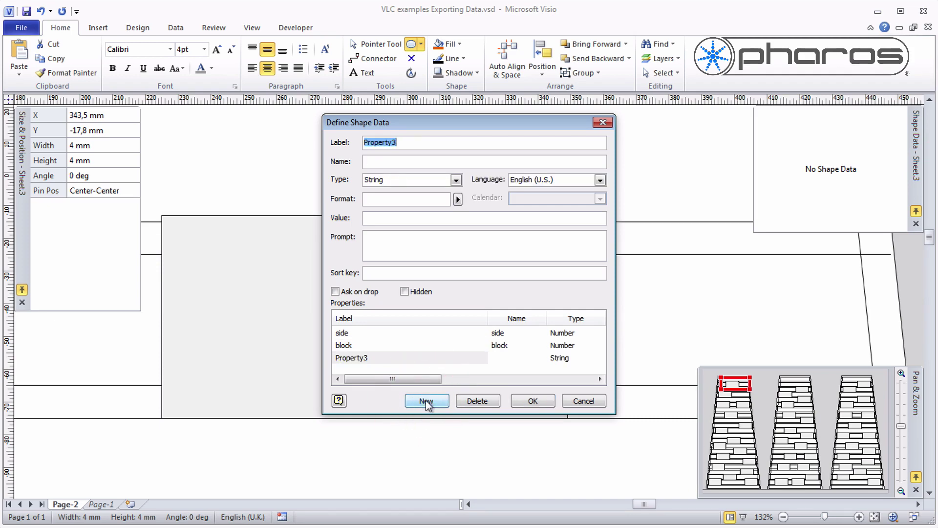
type("increment")
key("Tab")
type("increment")
key("Tab")
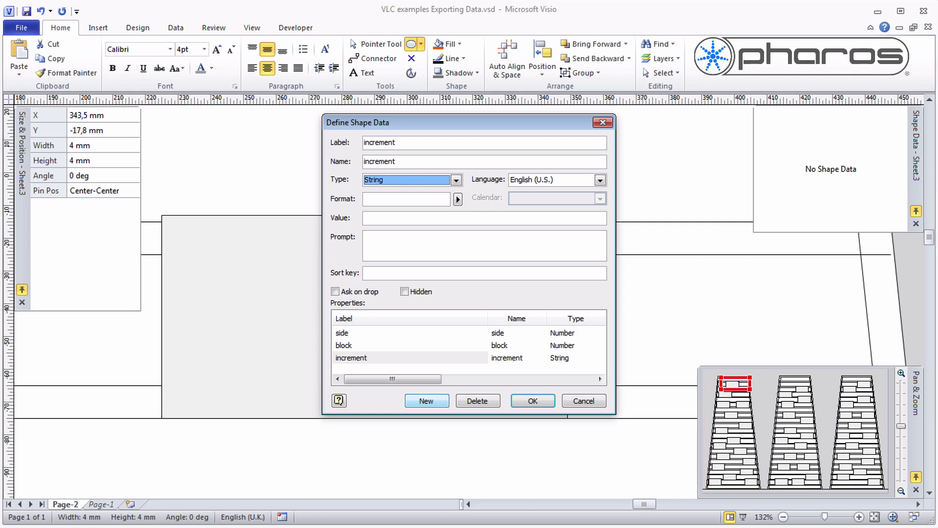
key("Down")
key("Tab")
key("Tab")
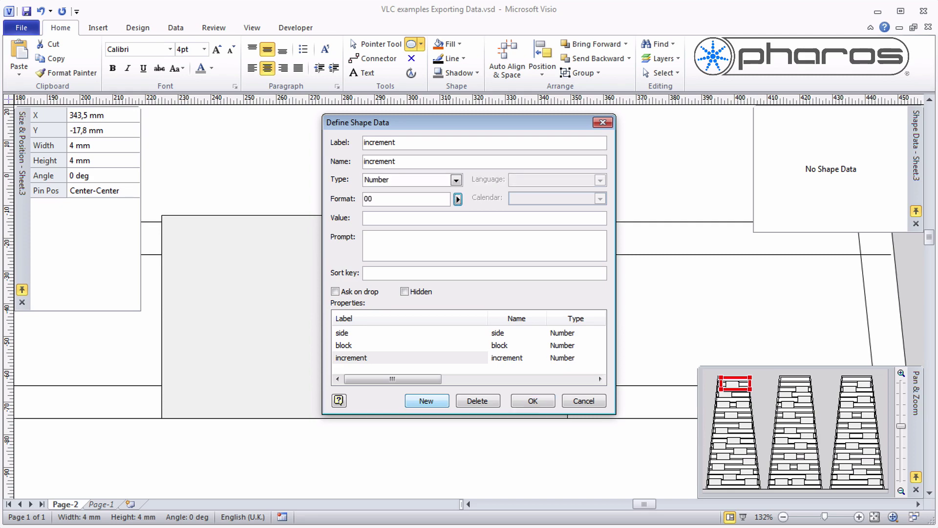
Confirm the data fields and set the circle's side value to 1
left_click(533, 401)
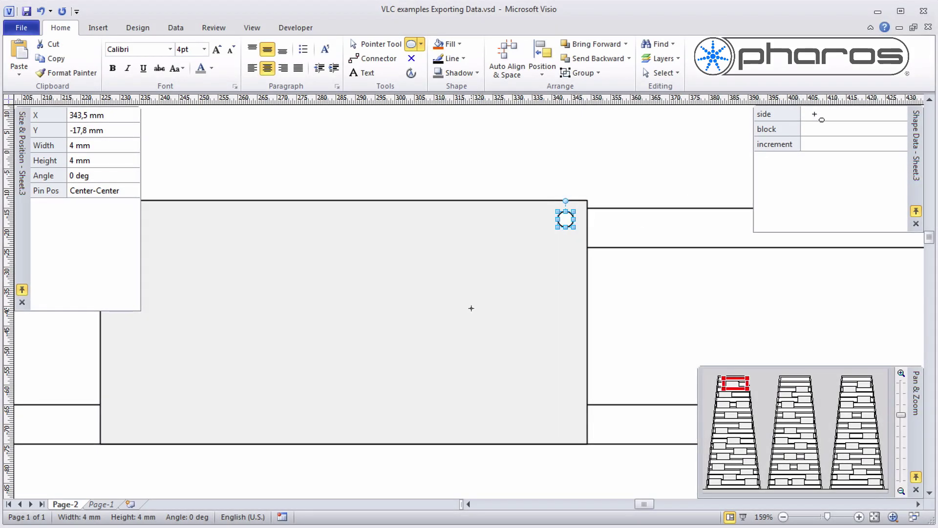
left_click(815, 115)
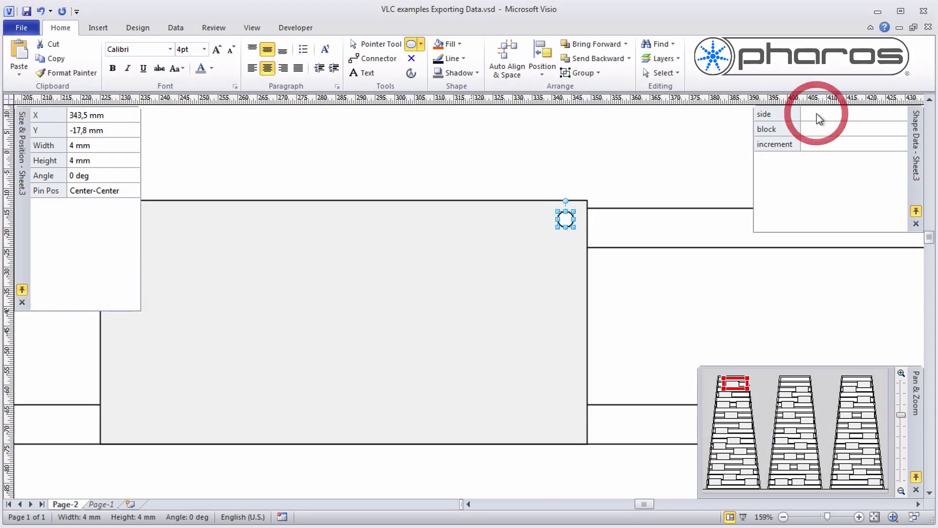
type("1")
key("Return")
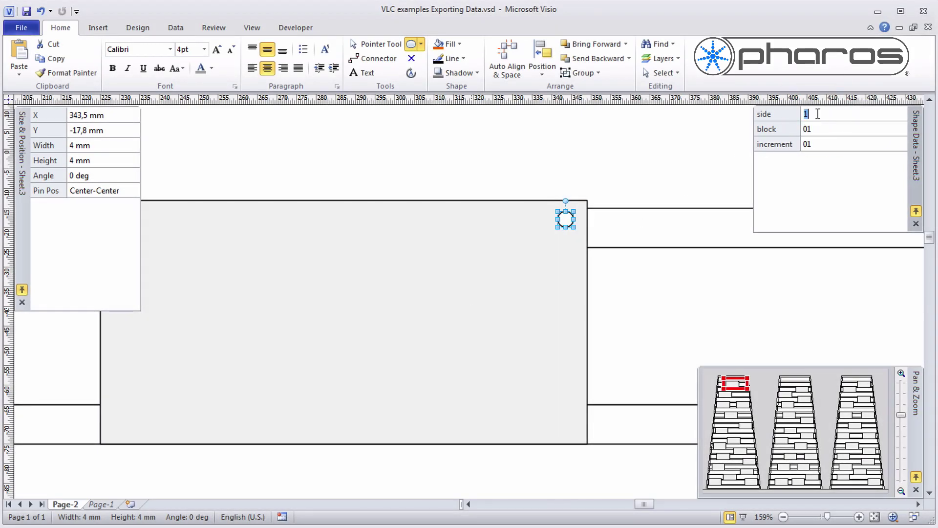
Insert a custom formula field showing Prop.Side, Prop.Block and Prop.Increment as 1, 01, 01
left_click(99, 28)
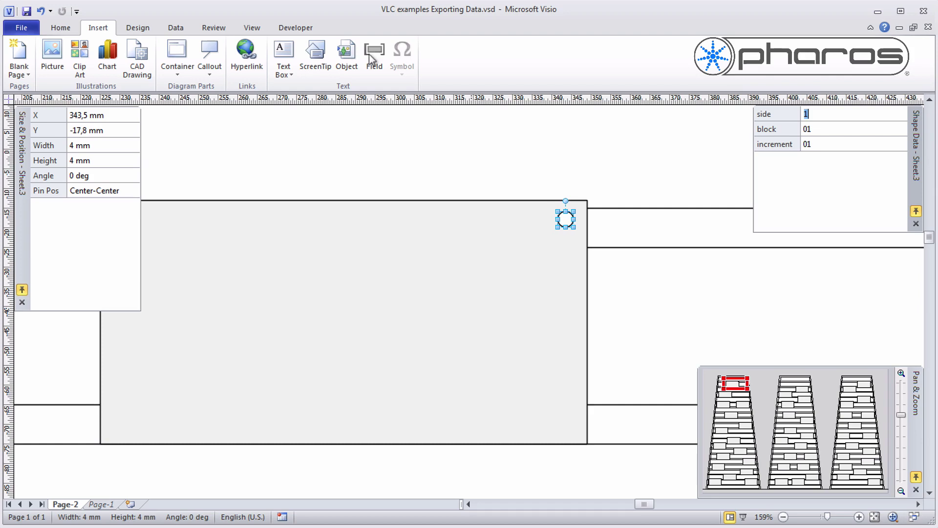
left_click(374, 58)
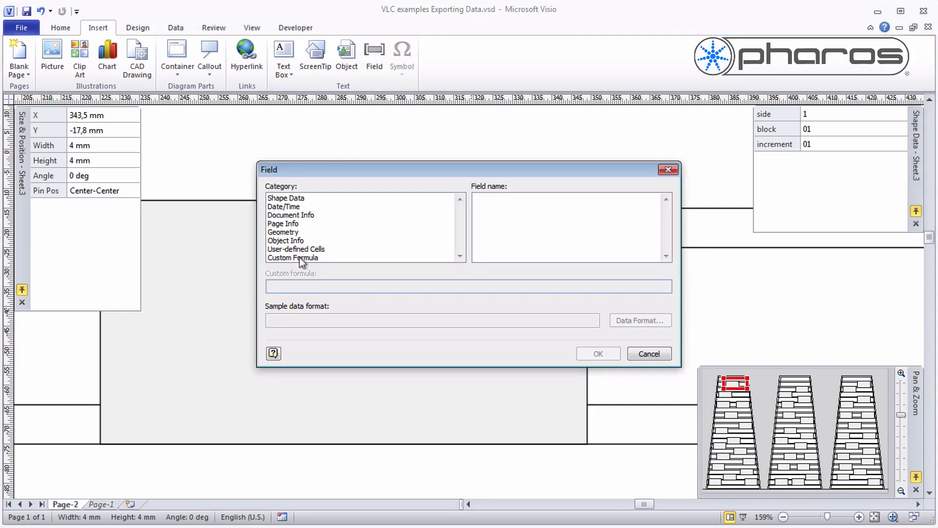
left_click(300, 257)
type("Prop.Side")
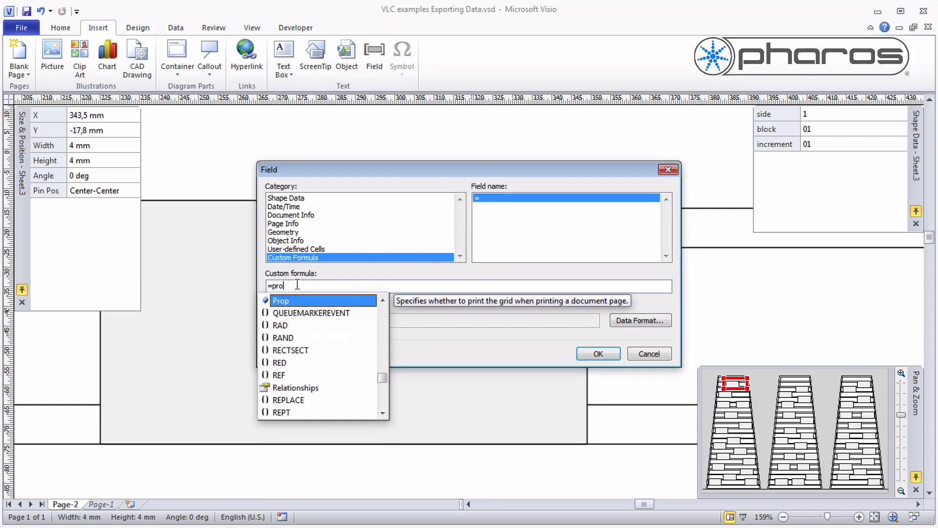
left_click(590, 353)
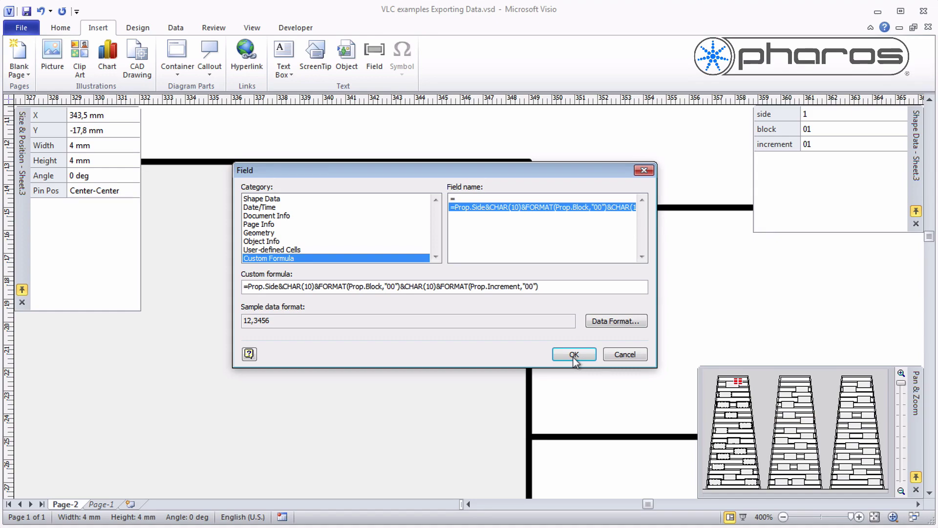
left_click(574, 357)
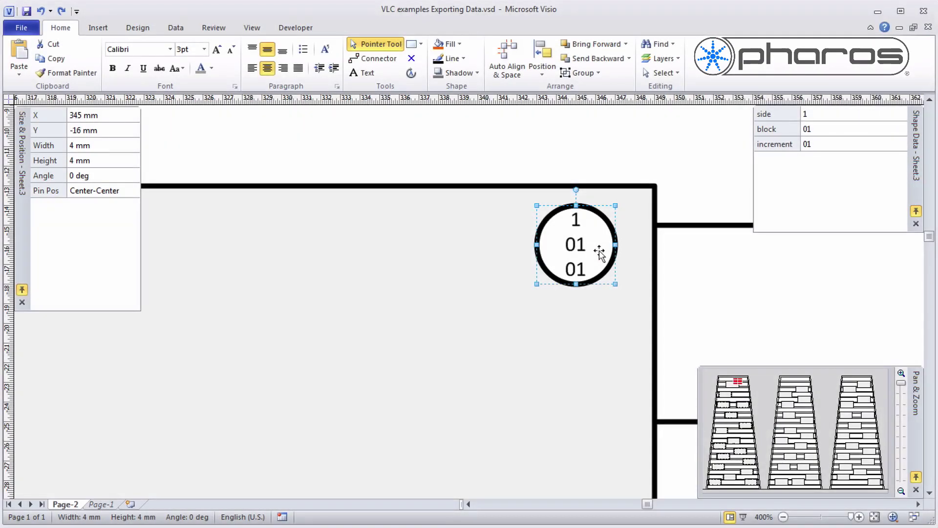
Duplicate the circle into a row of five and number their increments 05 down to 01
left_click_drag(601, 254, 521, 252, "ctrl")
key("ctrl+d")
key("ctrl+d")
key("ctrl+d")
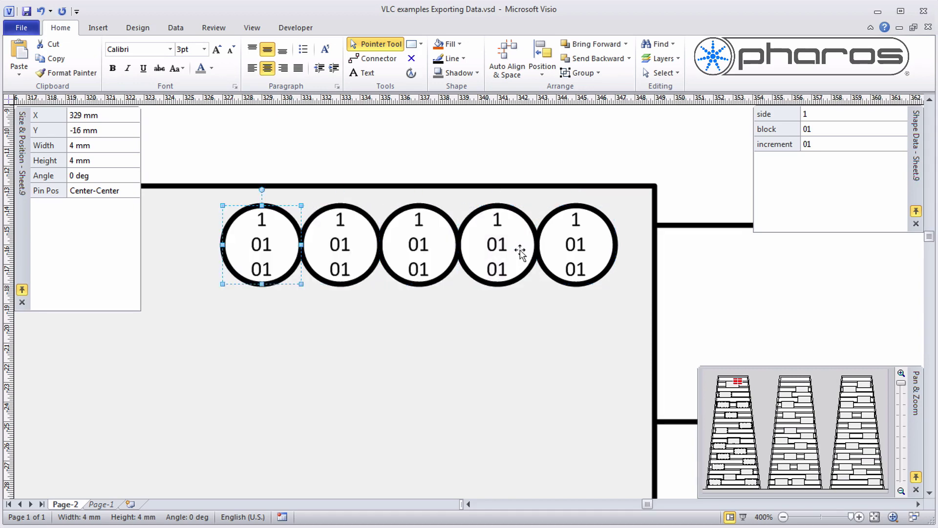
left_click(520, 252)
left_click(809, 144)
type("2")
left_click(421, 250)
left_click(829, 145)
type("3")
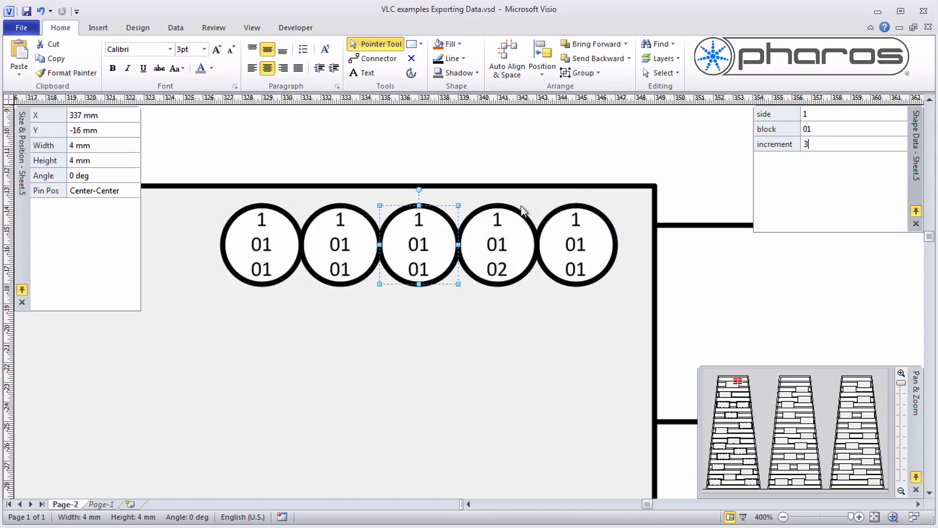
left_click(343, 233)
left_click(821, 144)
type("4")
left_click(268, 245)
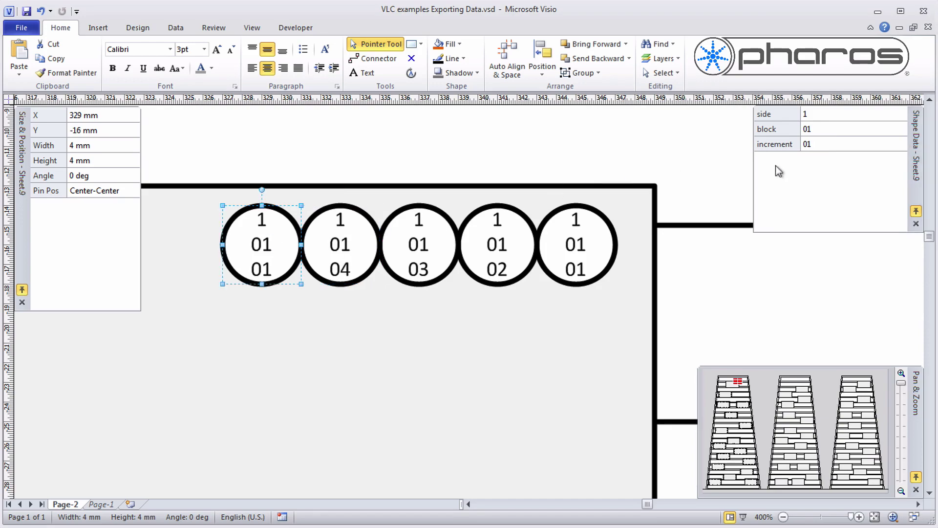
left_click(821, 144)
type("5")
left_click(518, 359)
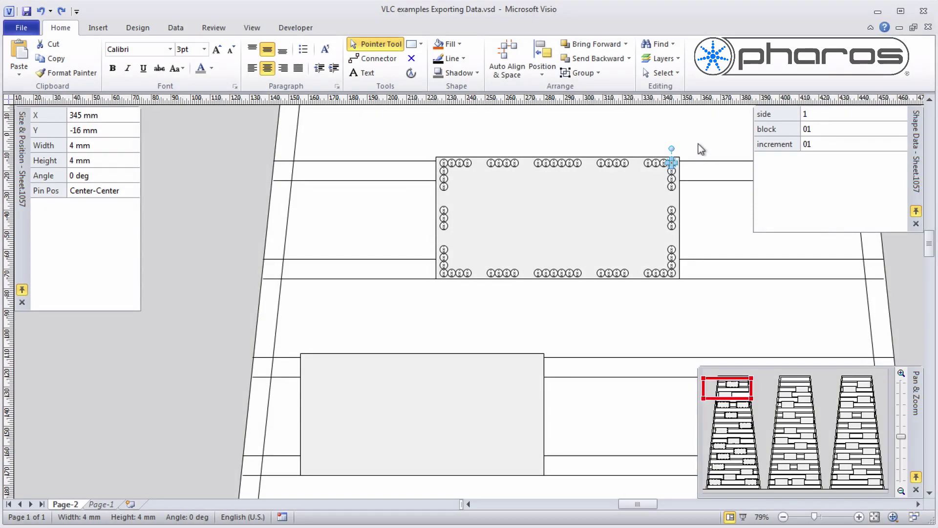
Copy the fixture circles onto the lower grey panel and set their block to 02
left_click_drag(699, 147, 402, 287)
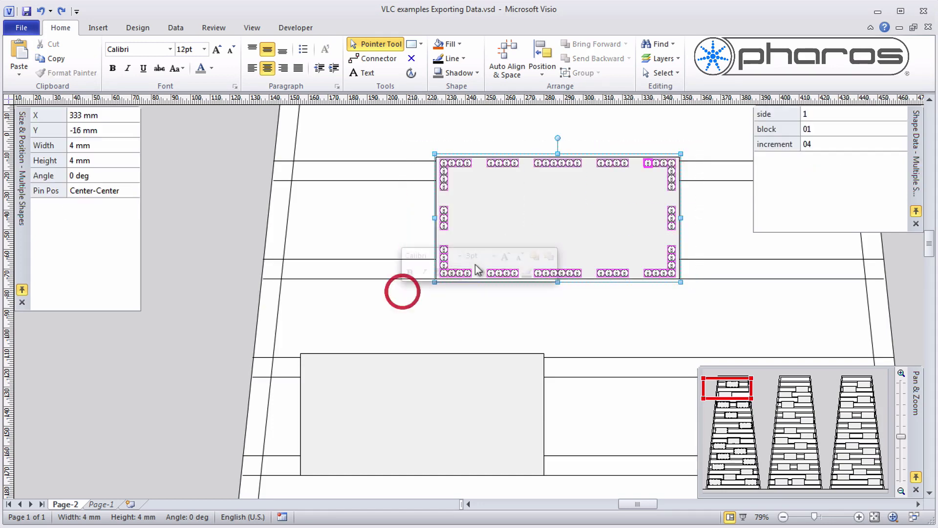
left_click_drag(673, 168, 536, 361)
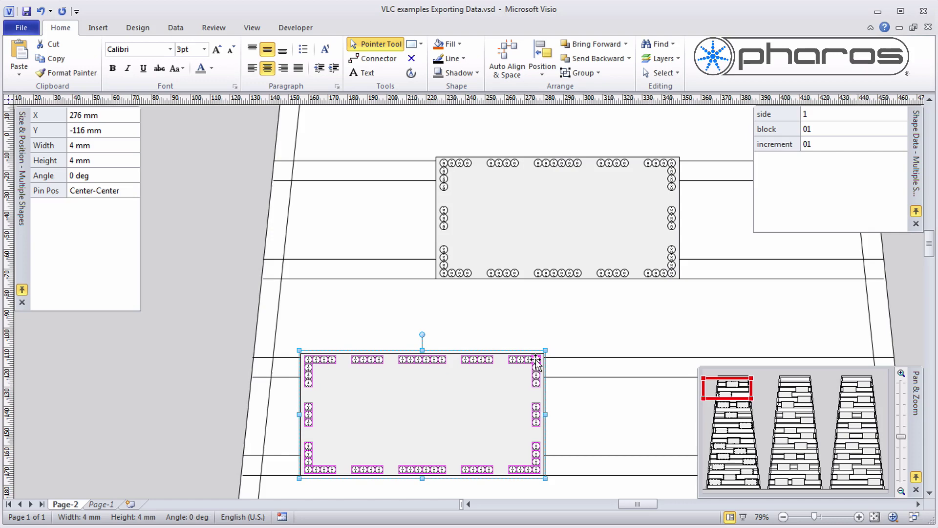
left_click(810, 130)
type("2")
key("Tab")
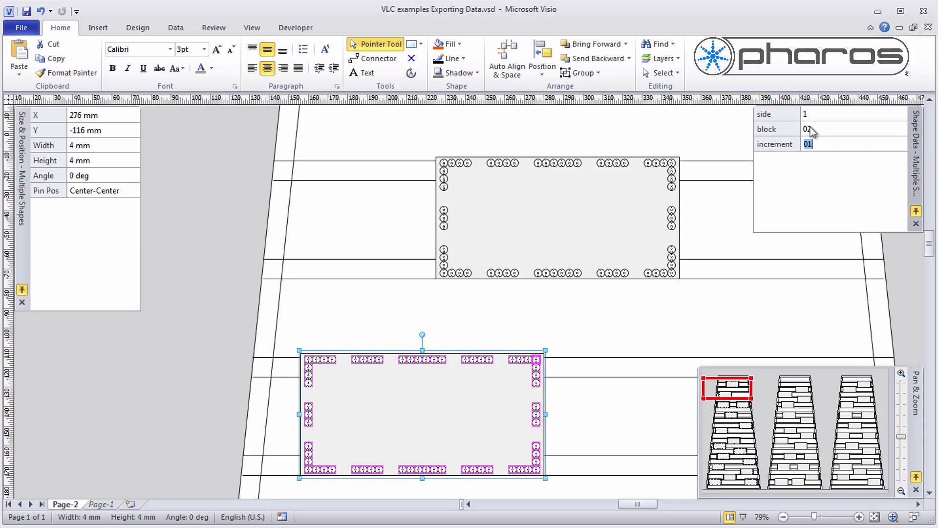
left_click(578, 346)
scroll(527, 361, "up", 5, "ctrl")
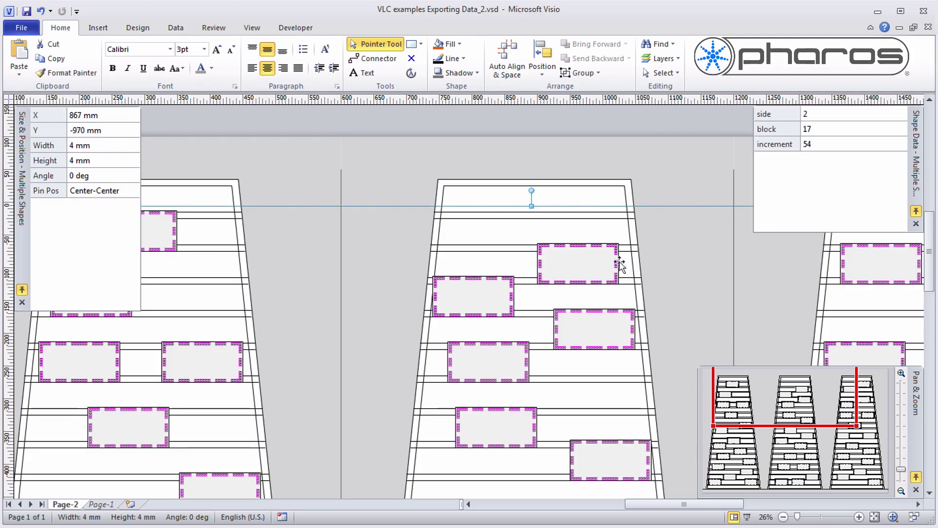
Add a Color by Value data graphic item based on the increment field
right_click(628, 260)
left_click(654, 421)
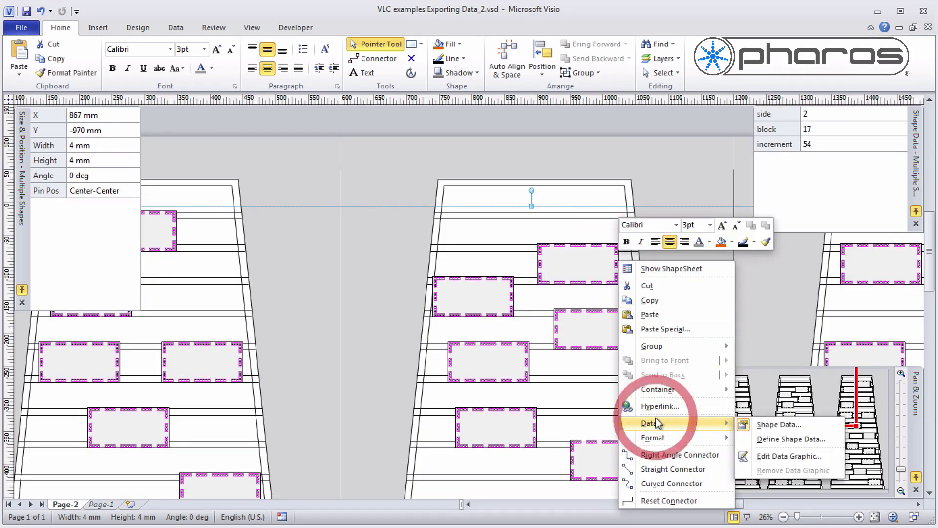
left_click(772, 453)
left_click(338, 177)
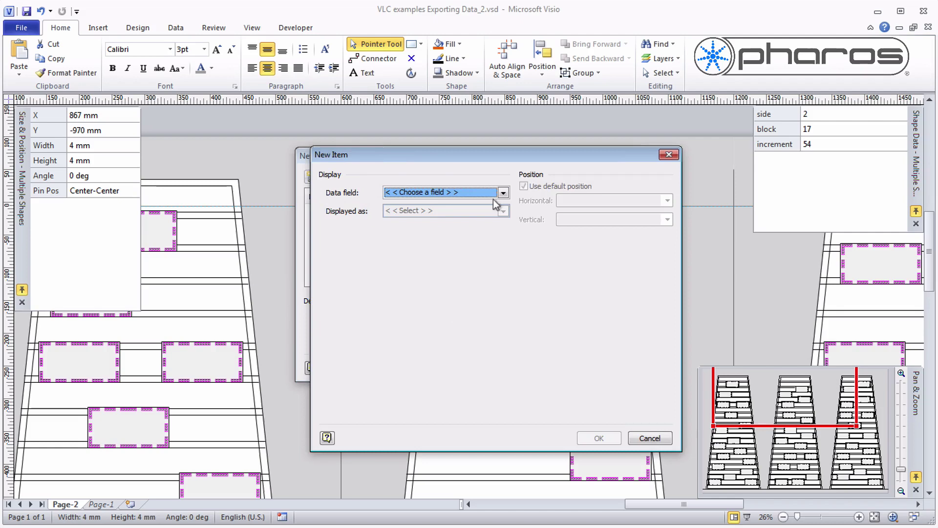
left_click(503, 193)
left_click(428, 222)
left_click(503, 211)
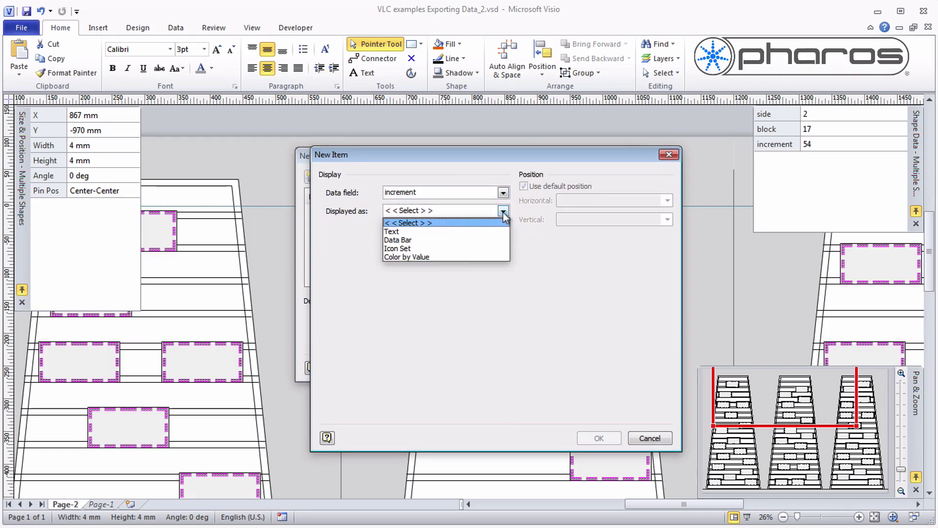
left_click(468, 256)
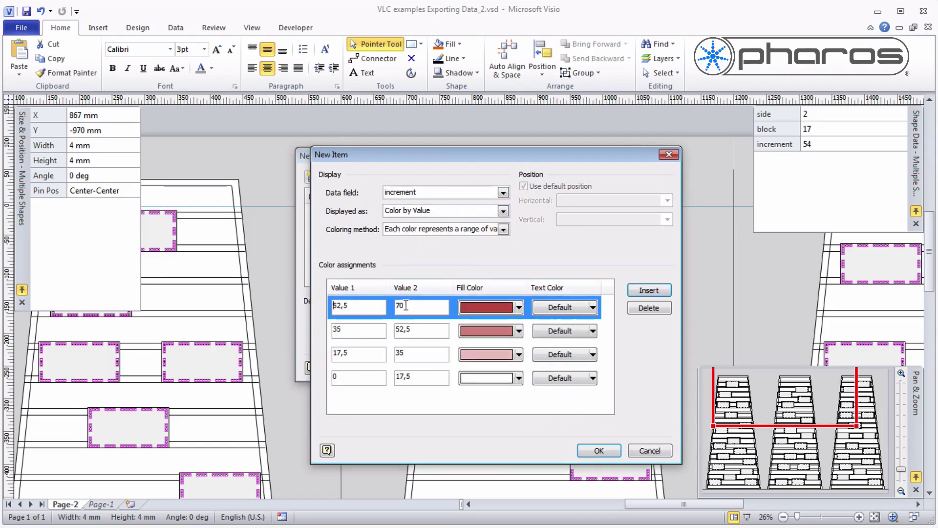
Set ranges 1 to red and 2–62 to light green, deleting the default ranges
double_click(376, 305)
type("1")
key("Tab")
type("1")
left_click(519, 307)
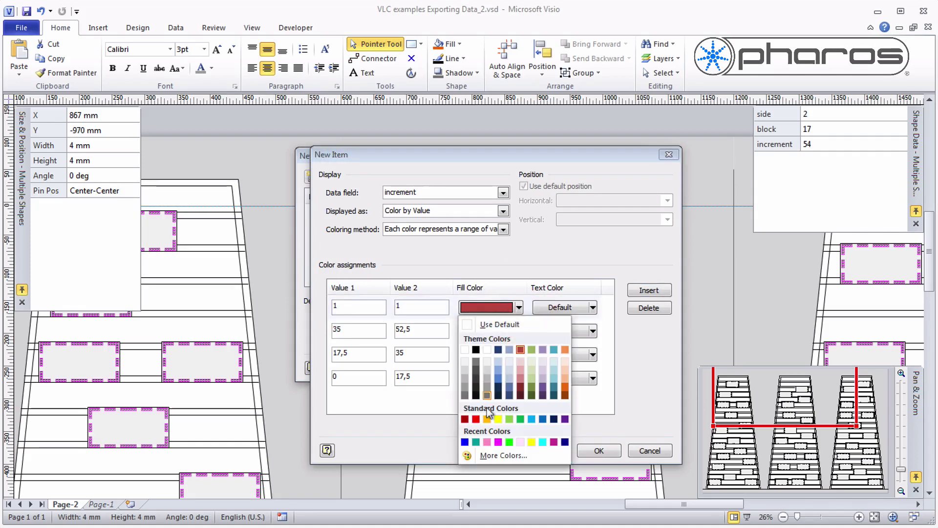
left_click(473, 419)
left_click(414, 332)
type("2")
key("Tab")
type("62")
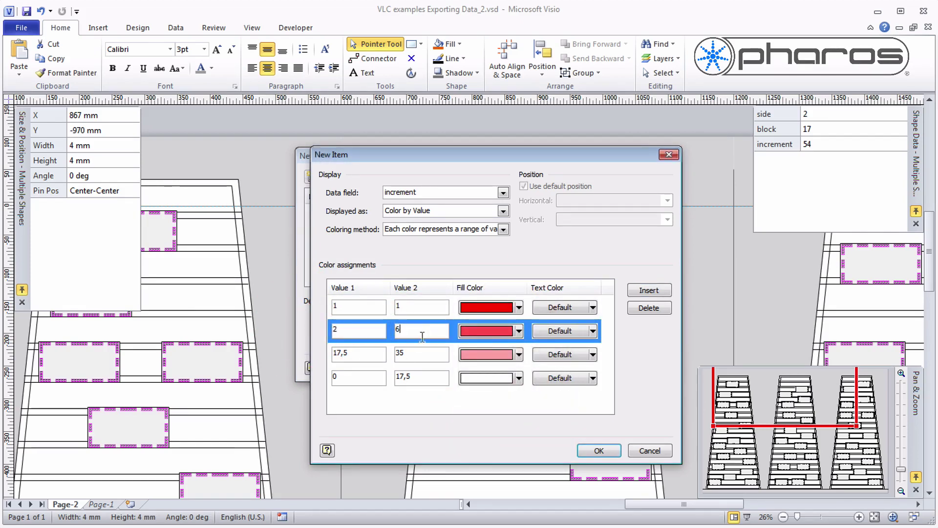
left_click(519, 331)
left_click(511, 440)
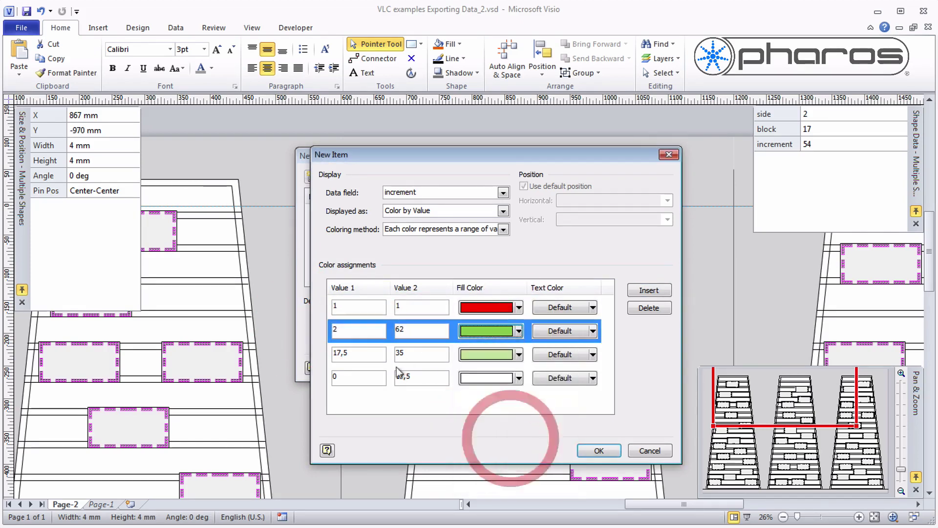
left_click(362, 352)
left_click(635, 307)
left_click(649, 307)
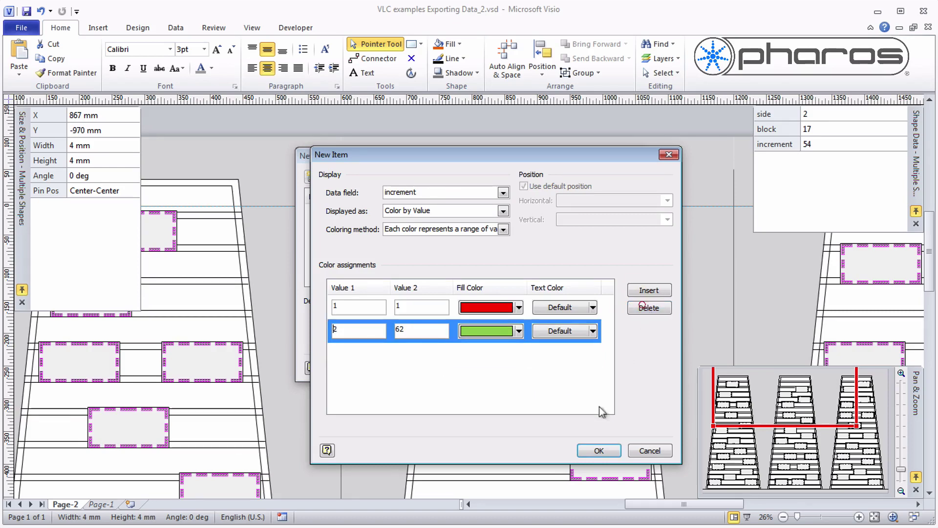
Apply the new data graphic to the selected fixtures
left_click(600, 450)
left_click(561, 368)
left_click(450, 367)
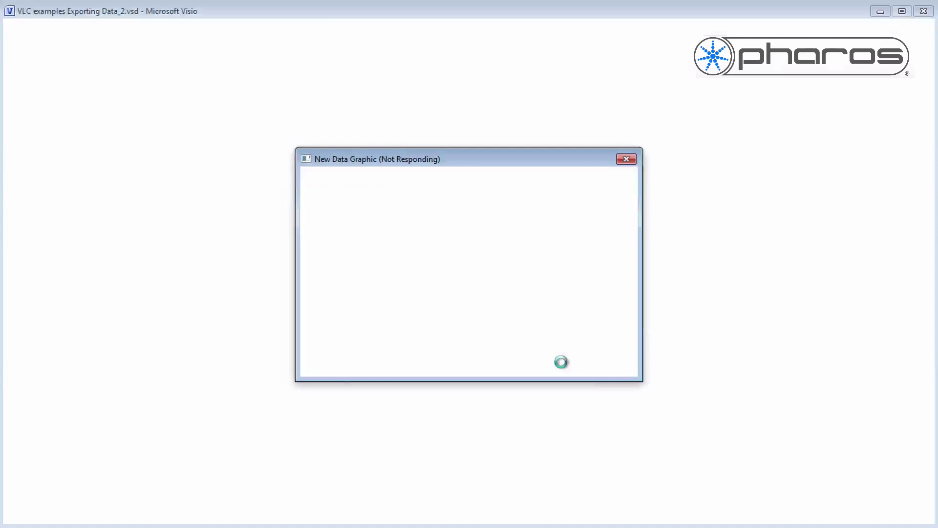
scroll(558, 359, "up", 2)
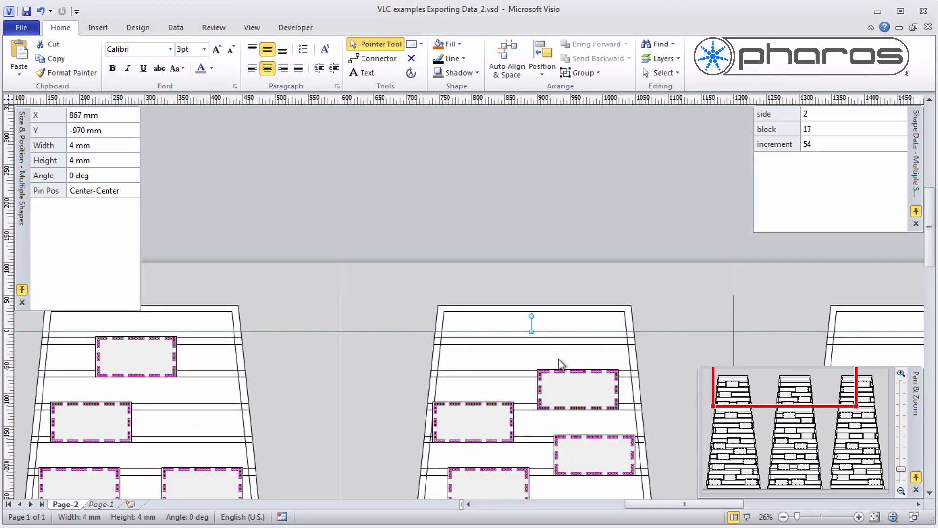
left_click(558, 359)
scroll(553, 412, "up", 5, "ctrl")
scroll(553, 412, "up", 1, "ctrl")
scroll(511, 318, "down", 4)
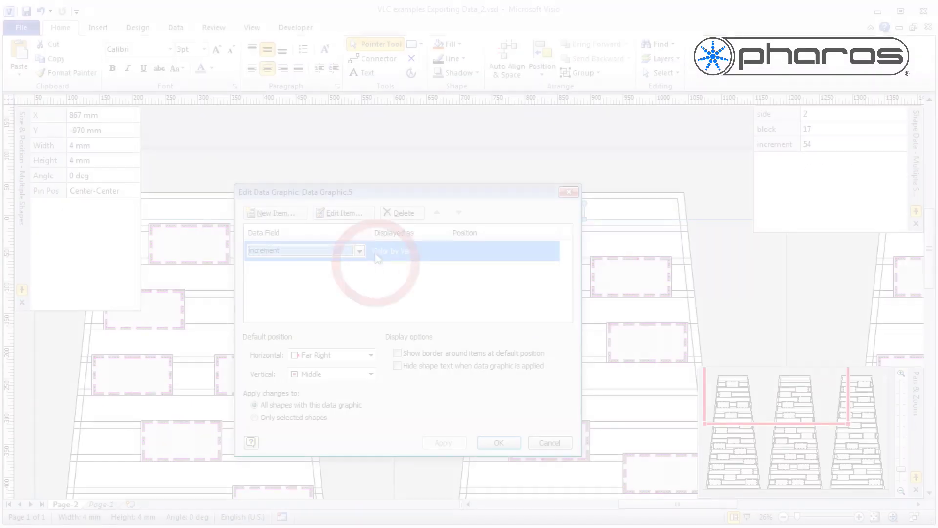
Switch the colour item to the side field with value 1 plus two more side rows, and apply
left_click(359, 250)
left_click(316, 280)
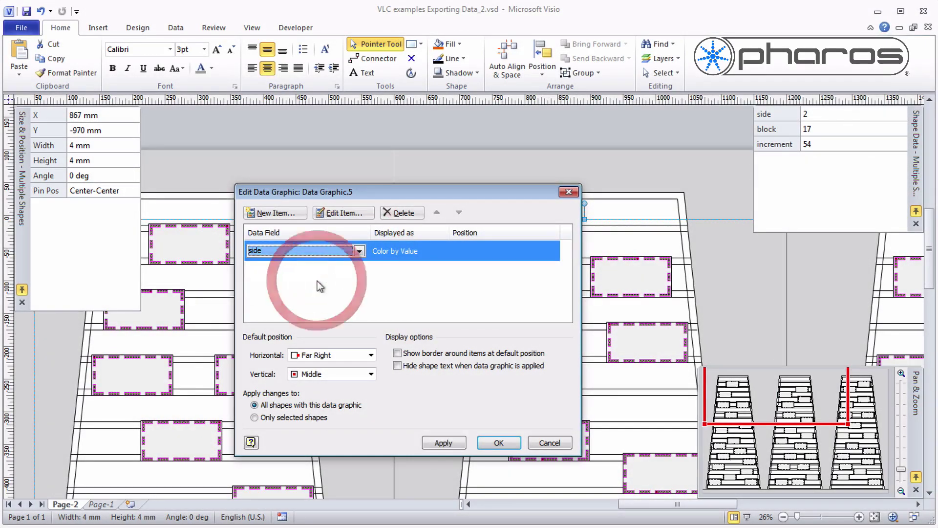
left_click(339, 213)
left_click(337, 307)
type("1")
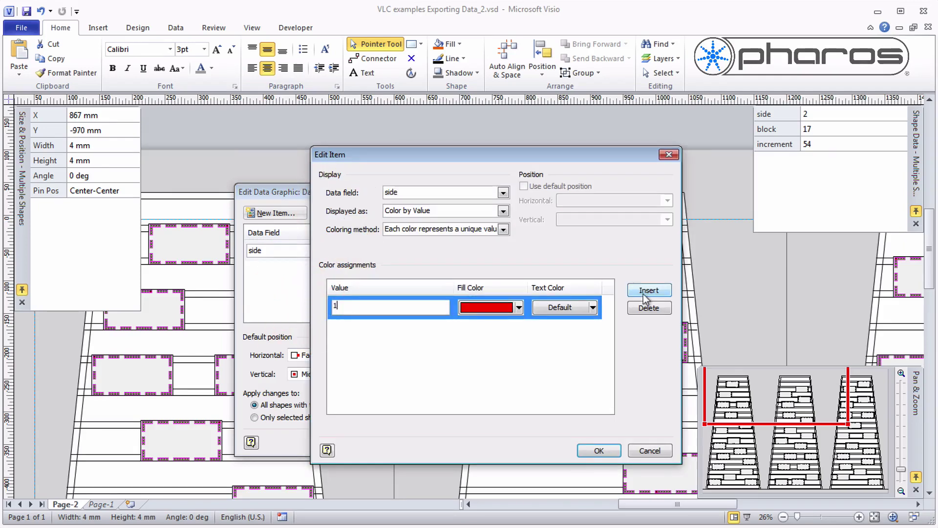
left_click(649, 290)
left_click(649, 291)
left_click(599, 451)
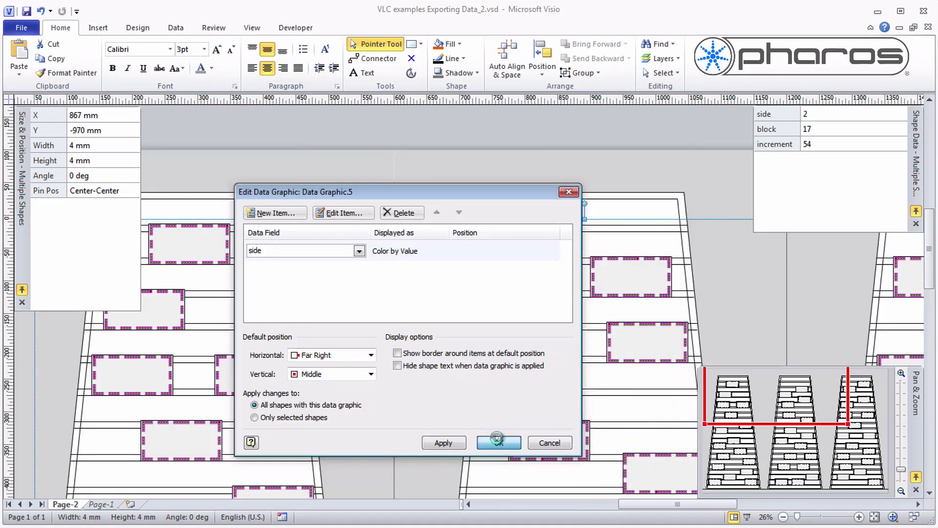
left_click(497, 441)
Set the middle tower's green panel to side 2
scroll(222, 308, "up", 3, "ctrl")
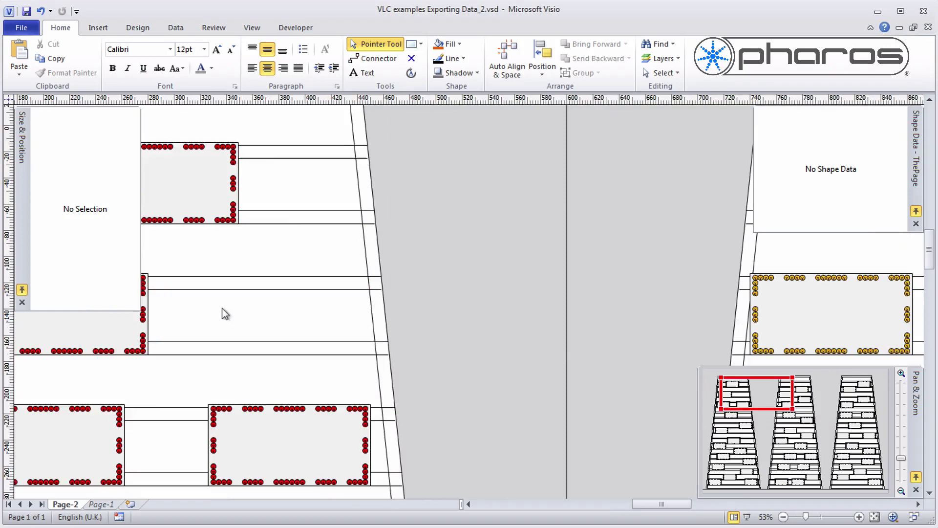
scroll(222, 308, "right", 10)
scroll(224, 313, "left", 8)
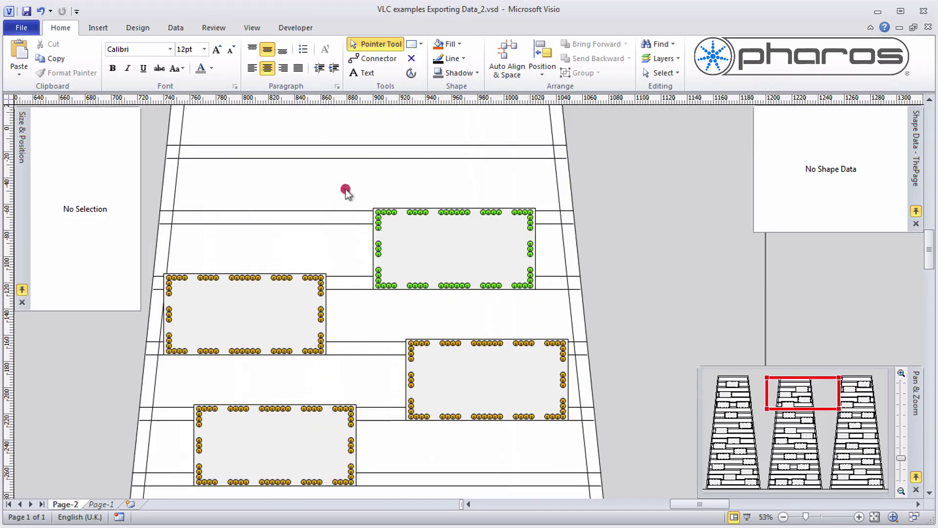
left_click_drag(342, 184, 579, 332)
left_click(828, 115)
type("2")
key("Return")
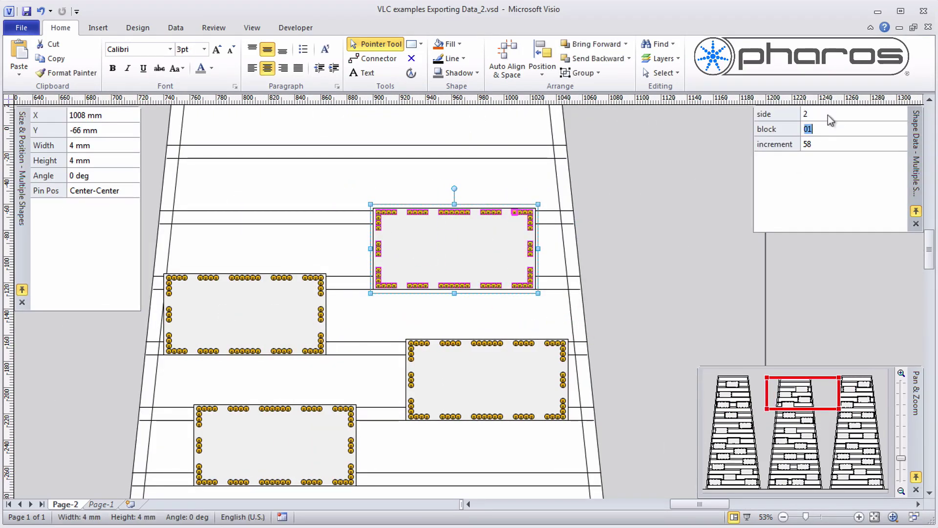
left_click(696, 200)
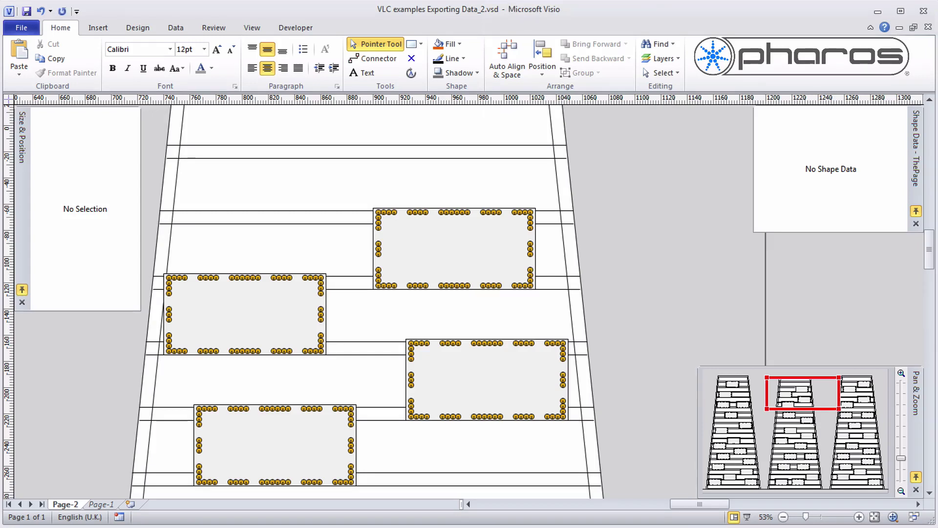
Start a new shape report including X Location, Y Location, block, increment and side
left_click(214, 28)
left_click(503, 61)
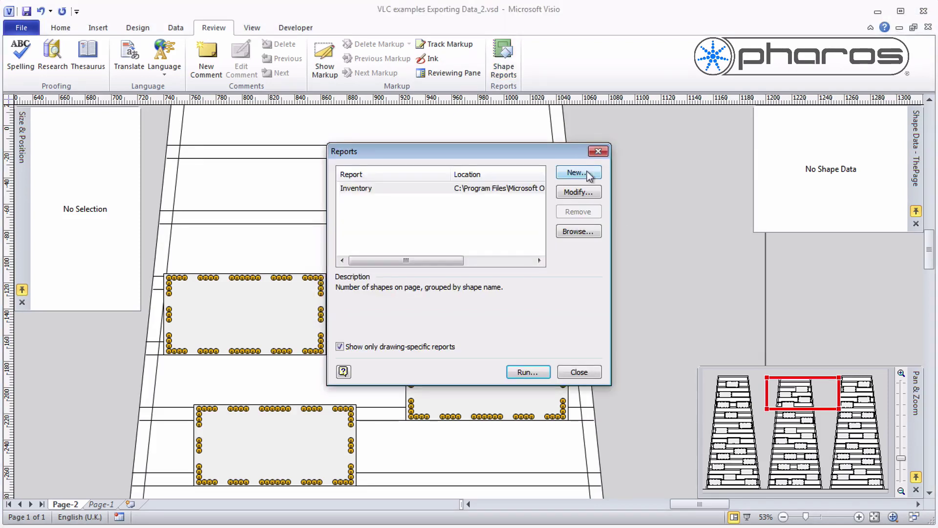
left_click(588, 172)
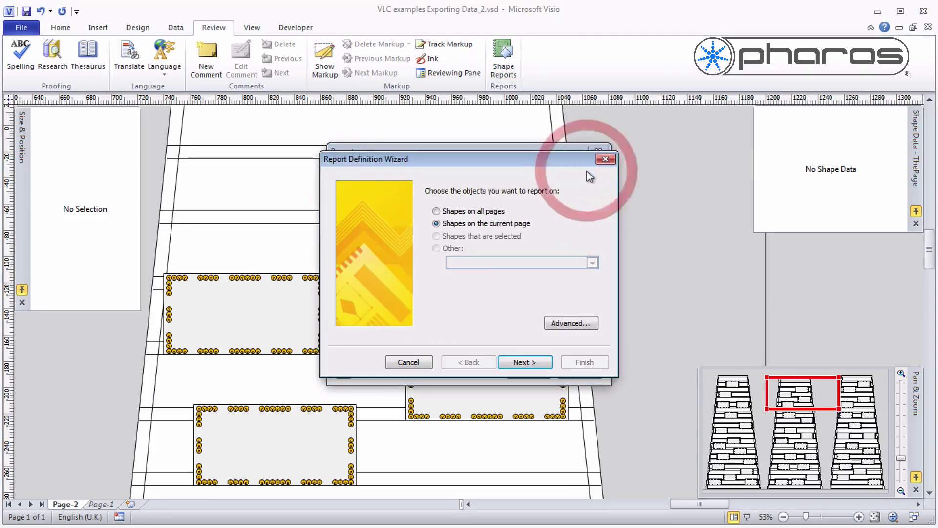
left_click(535, 359)
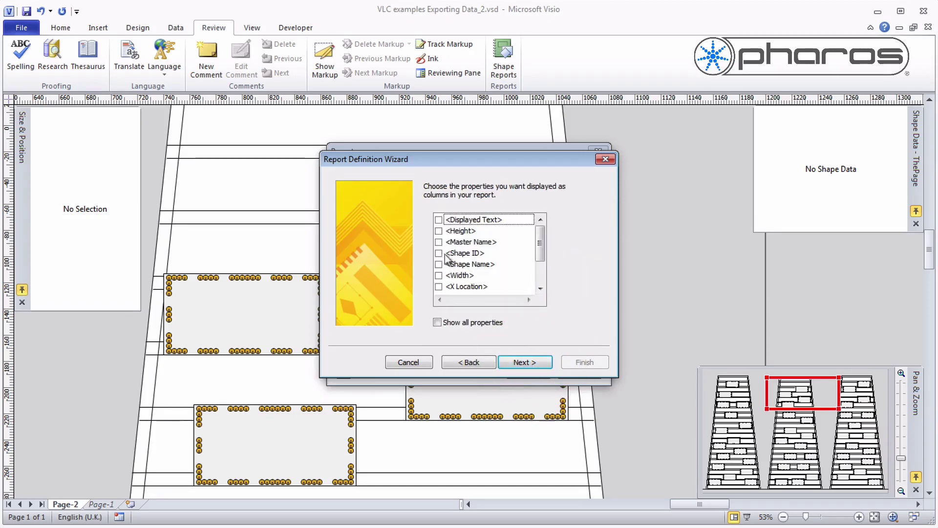
scroll(441, 235, "down", 2)
left_click(438, 241)
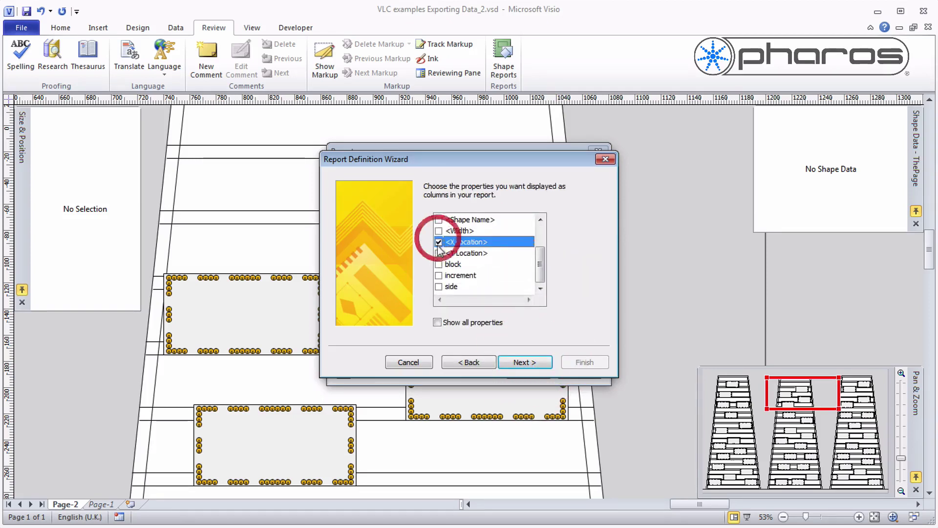
left_click(438, 253)
left_click(439, 264)
left_click(439, 275)
left_click(438, 287)
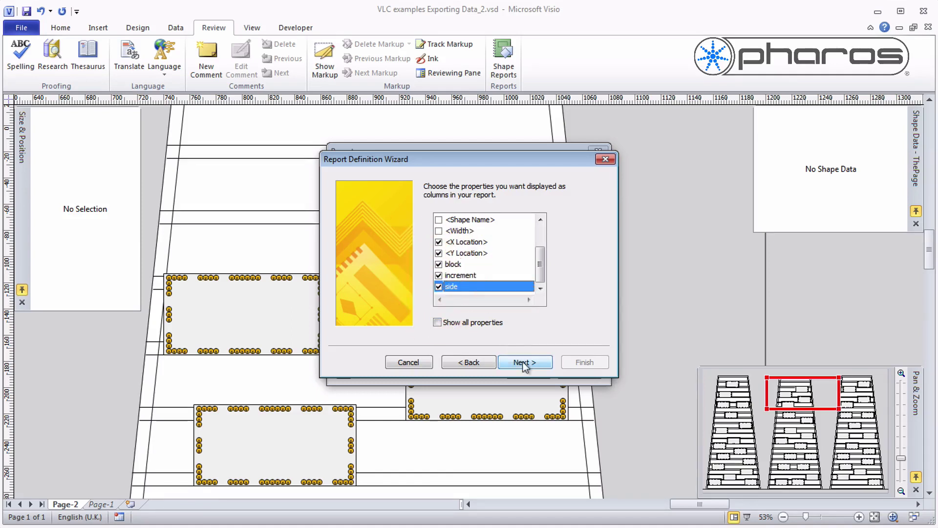
left_click(525, 362)
Move side up the column order and sort by side, then block, then increment
left_click(450, 265)
left_click(364, 256)
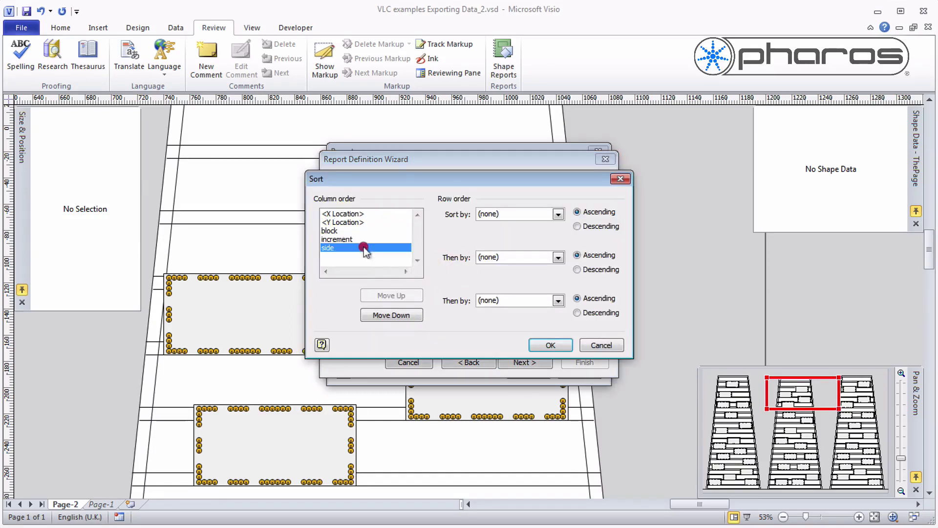
left_click(391, 295)
left_click(390, 295)
left_click(558, 214)
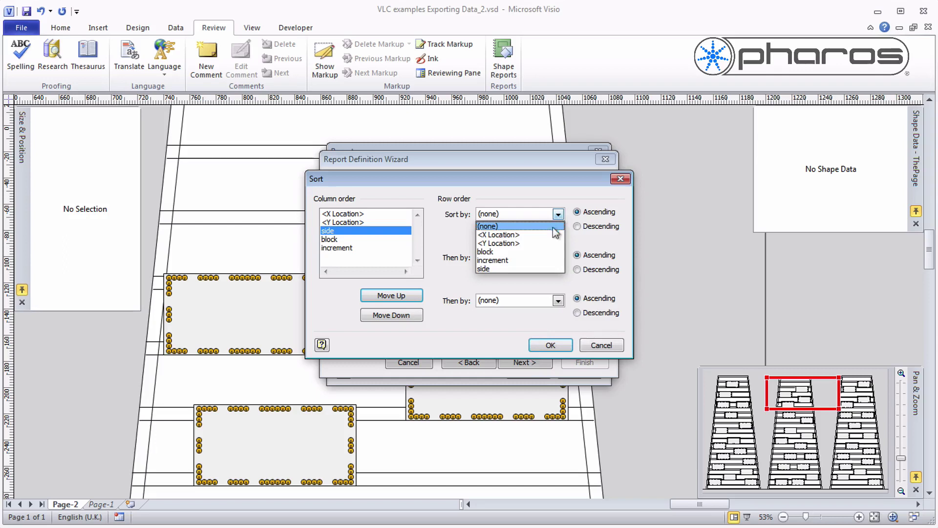
left_click(518, 267)
left_click(558, 257)
left_click(522, 294)
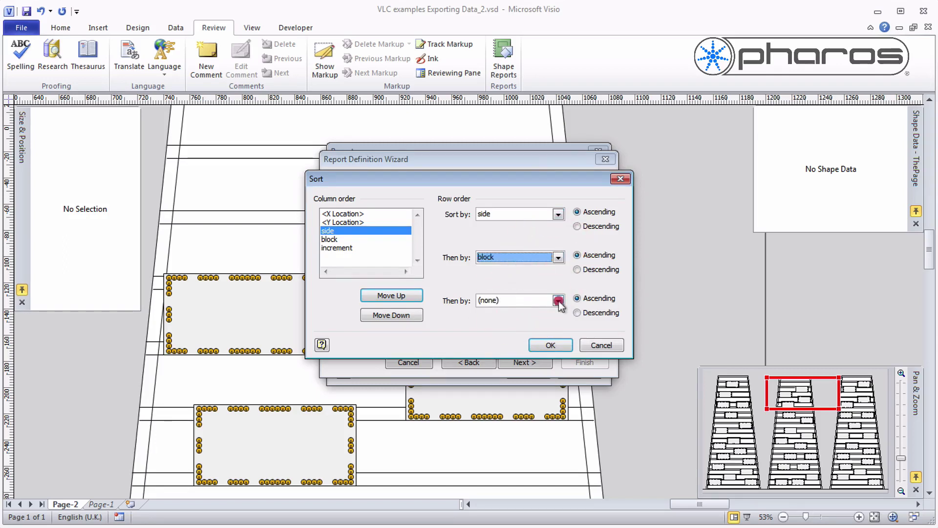
left_click(557, 301)
left_click(526, 345)
left_click(549, 345)
Set the report number format to precision 0 with units hidden
left_click(469, 302)
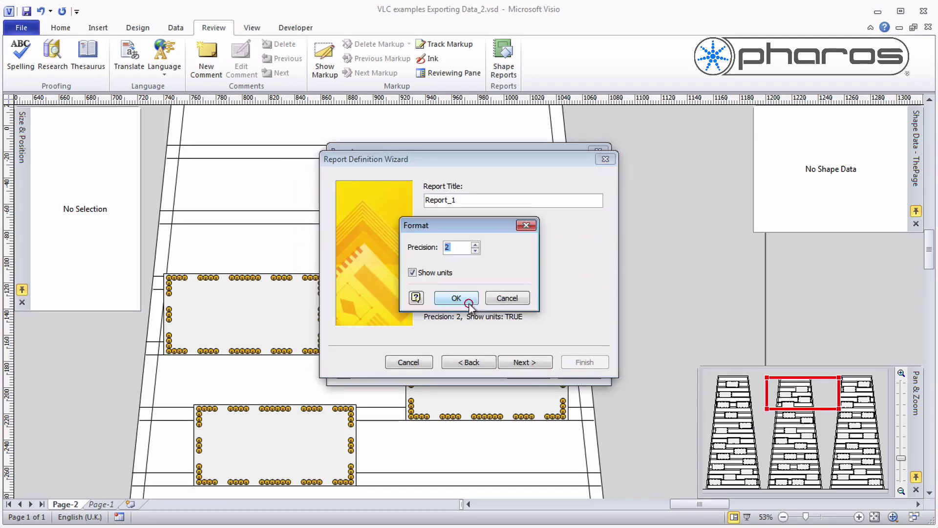
left_click(475, 250)
left_click(475, 251)
left_click(412, 272)
left_click(456, 298)
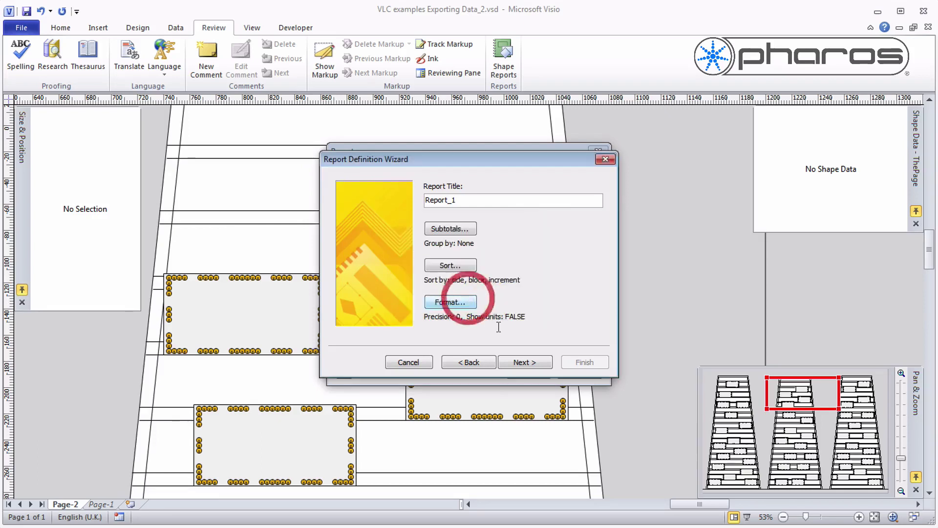
Finish and save the report definition, then run it as an Excel sheet
left_click(523, 362)
left_click(585, 362)
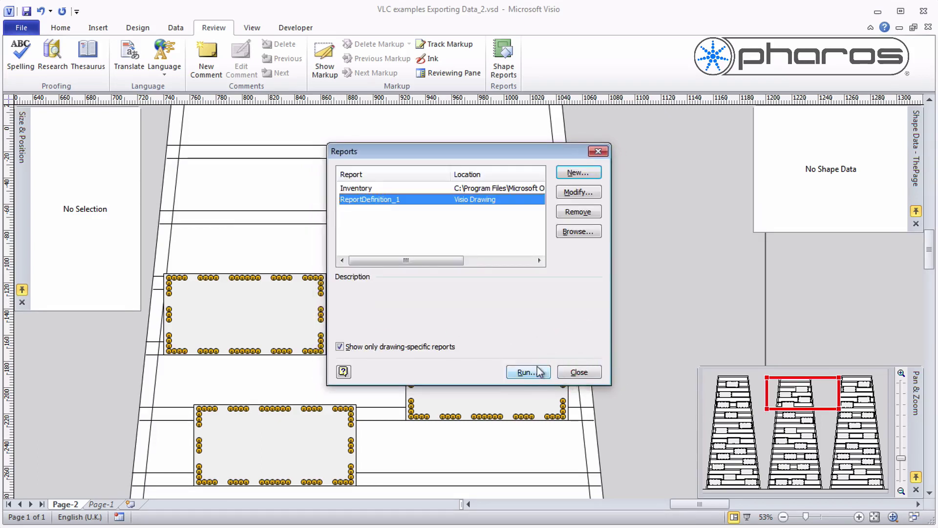
left_click(528, 372)
left_click(495, 344)
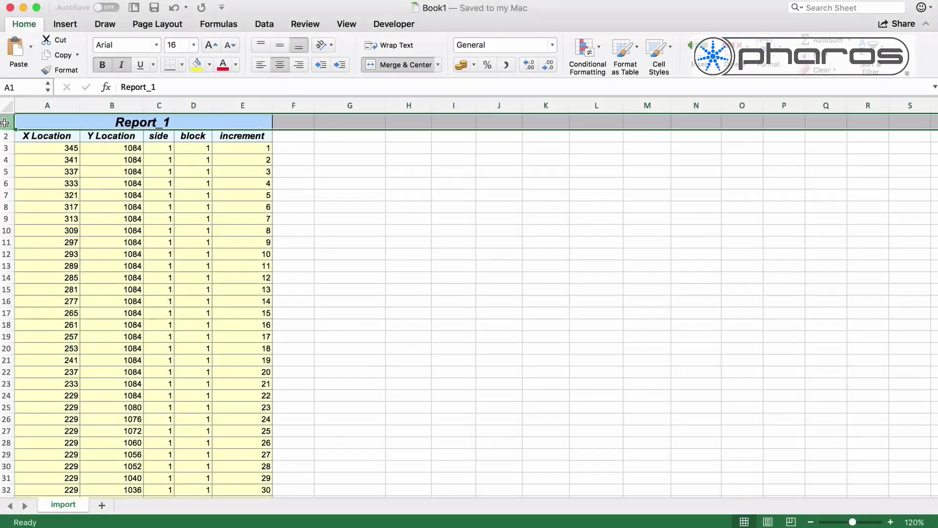
Delete the Report_1 title row and add headers Number, Manufacturer ID and Model ID from F1
right_click(7, 121)
left_click(31, 197)
left_click(283, 126)
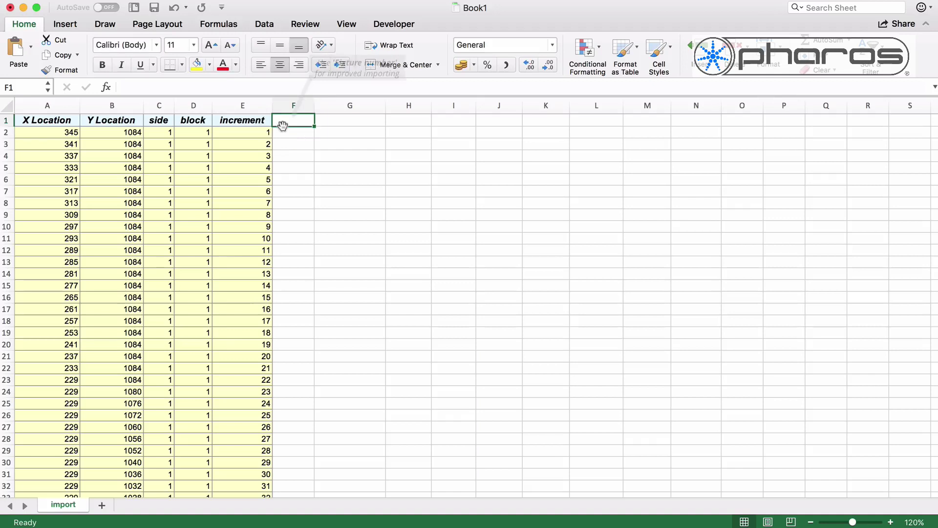
type("Number")
key("Tab")
type("Mna")
key("BackSpace")
type("nufactu")
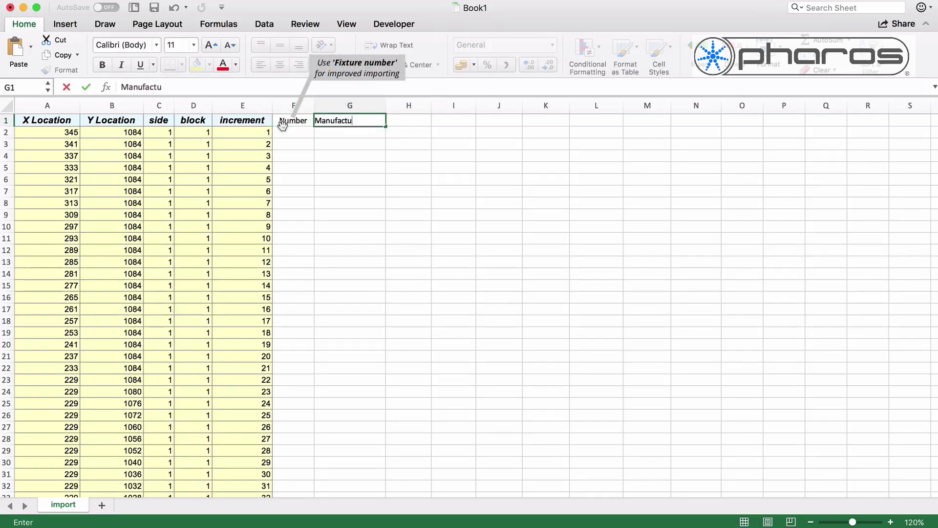
type("rer ID")
key("Tab")
type("Model ID")
key("Tab")
Add the headers X, Y, Controller, Protocol, Universe and Channel
type("X")
key("Tab")
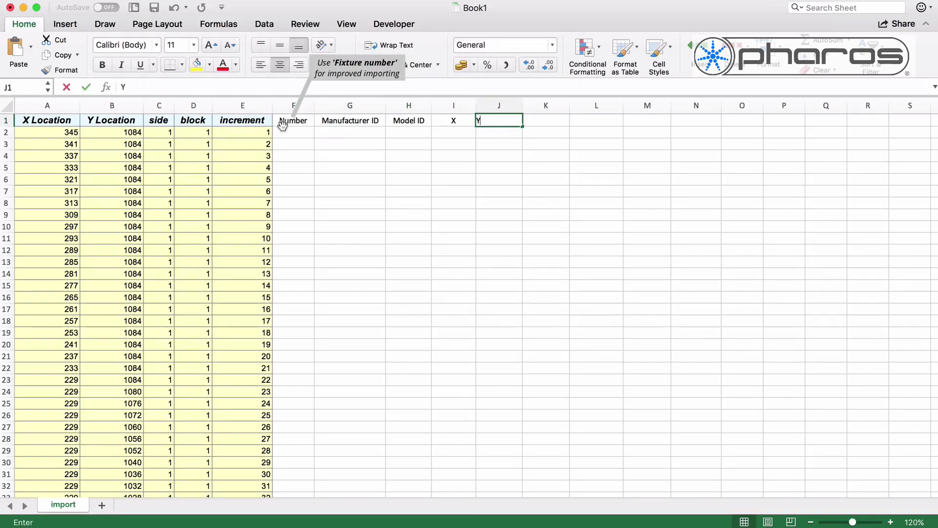
key("Tab")
type("Controller")
key("Tab")
type("Protoco")
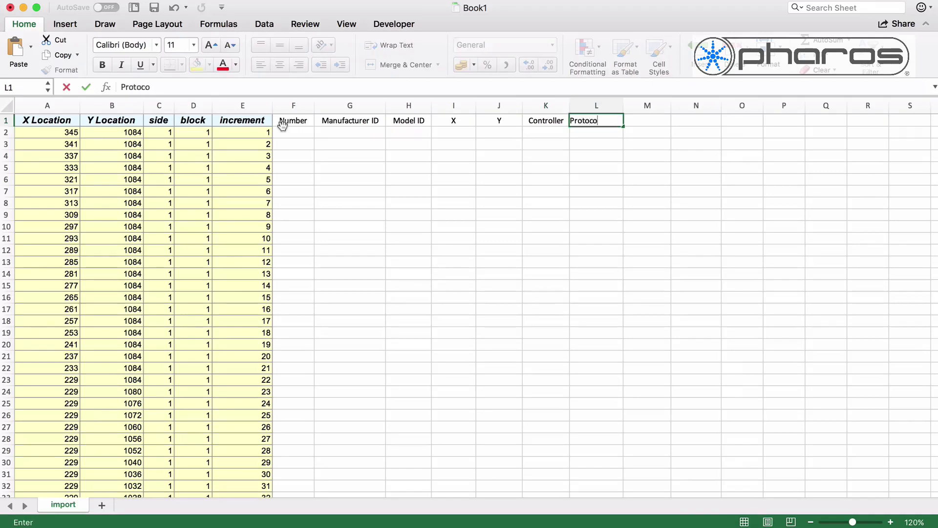
type("l")
key("Tab")
type("Universe")
key("Tab")
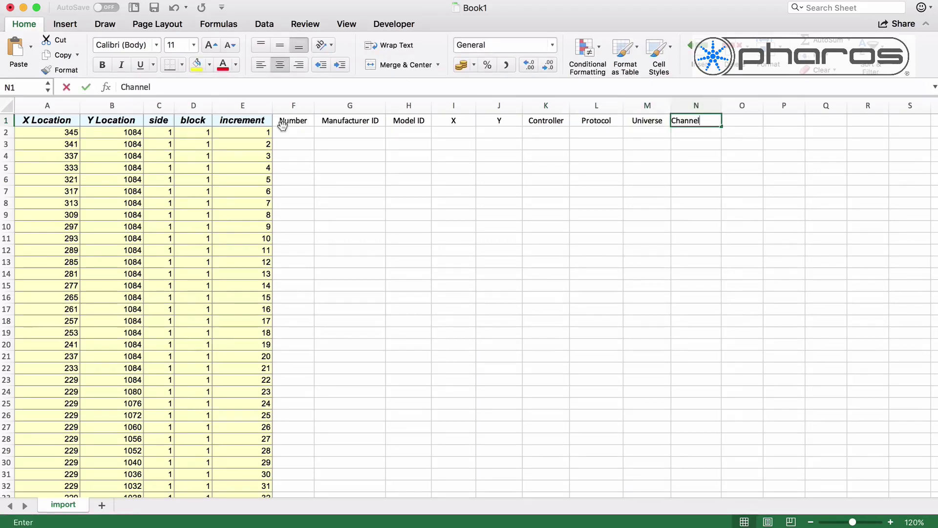
key("Return")
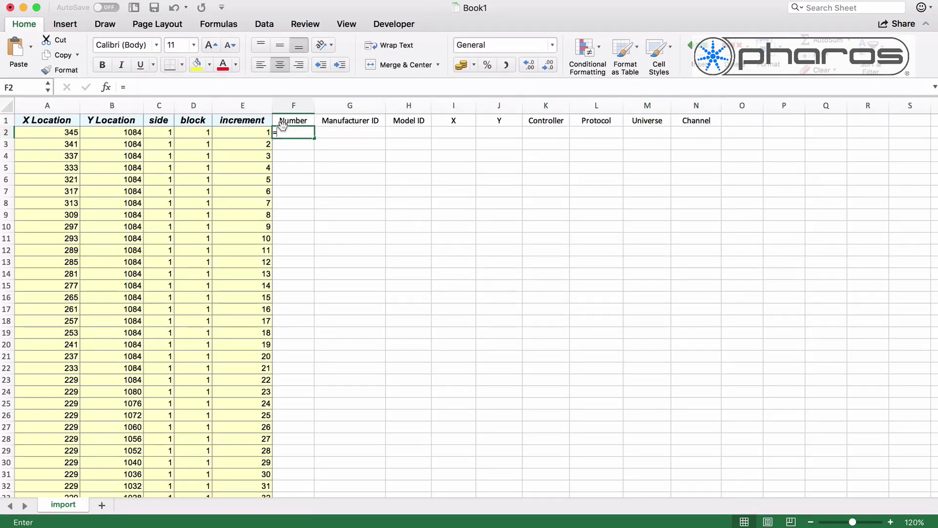
Fill Number down with =C2&TEXT(D2,"00")&TEXT(E2,"00") to produce codes like 10101
type("=C")
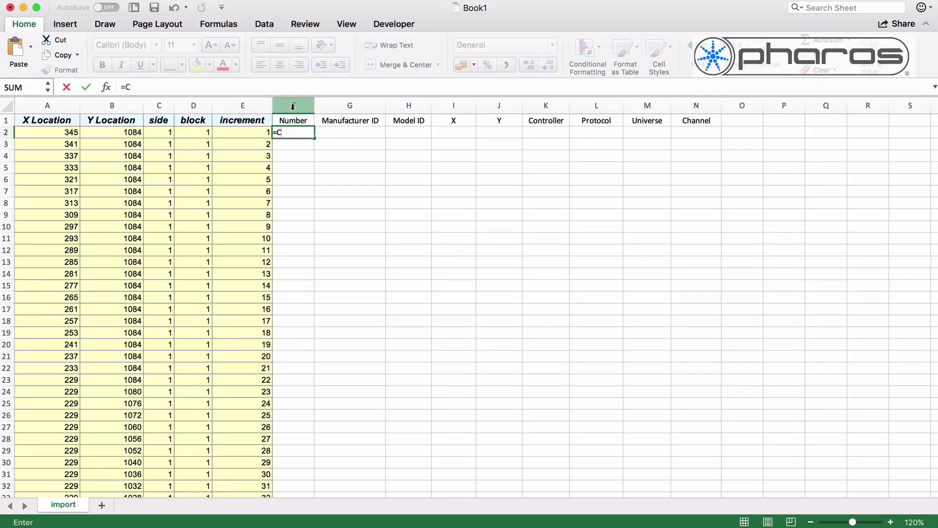
type("2")
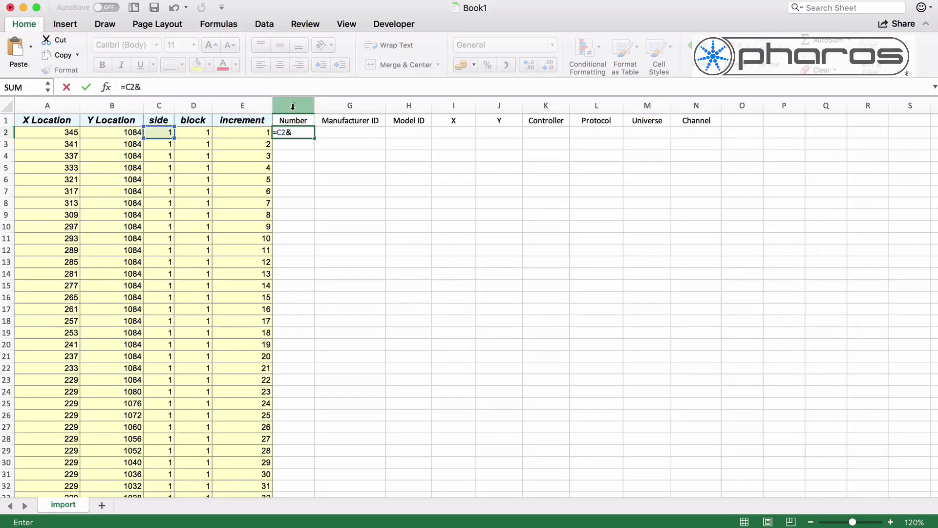
type("&TEXT(D2,")
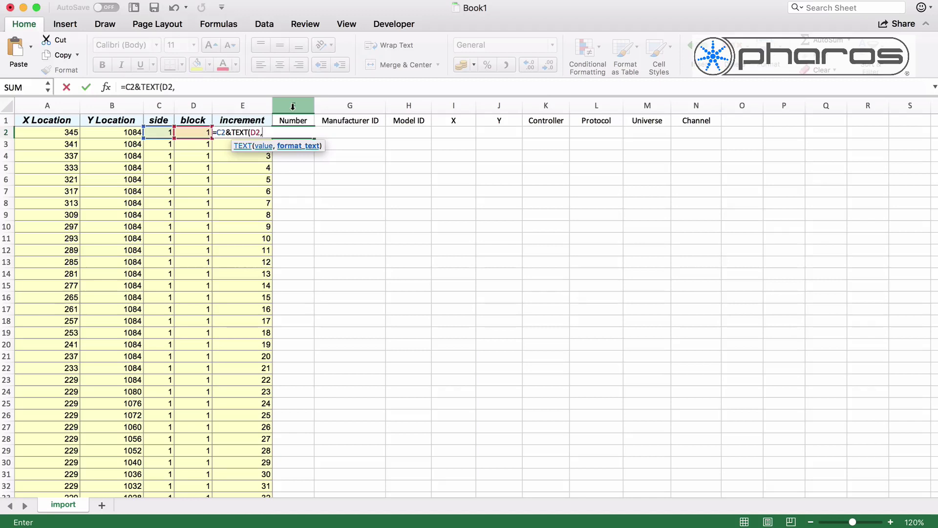
type("\"00\")&")
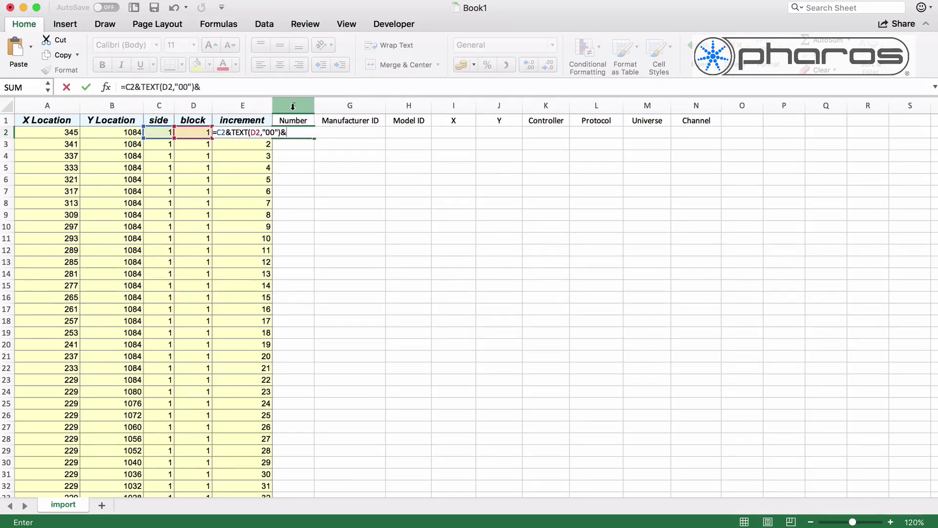
type("TEXT(")
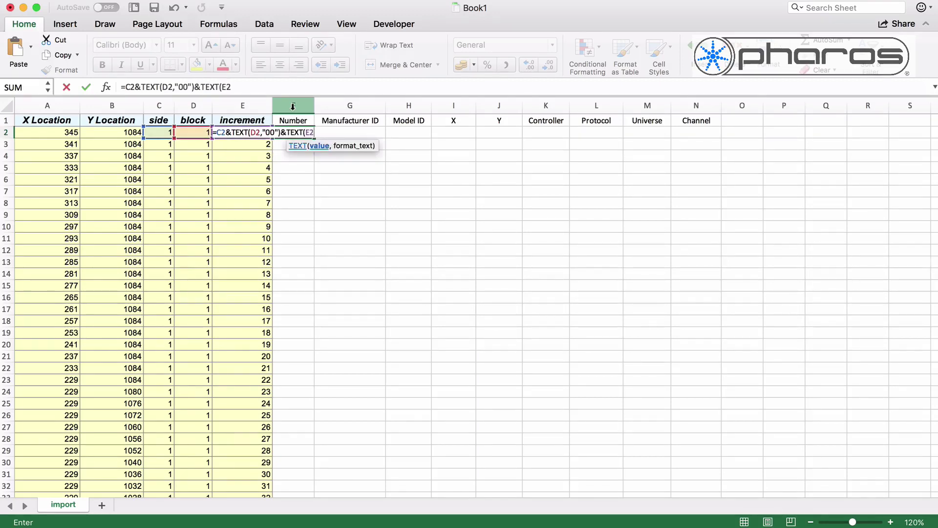
type("E2,\"00\")")
key("Return")
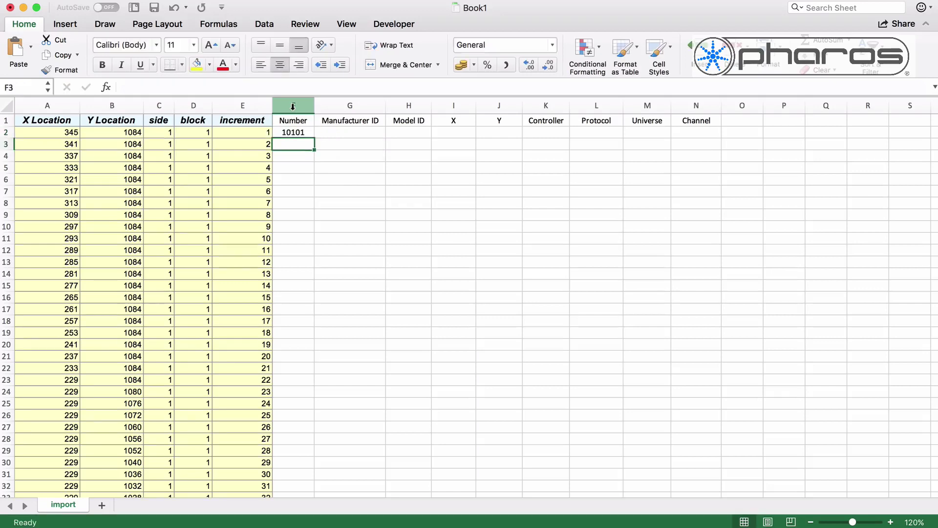
left_click(293, 132)
double_click(315, 139)
Fill Manufacturer ID 0 down its column
left_click(338, 133)
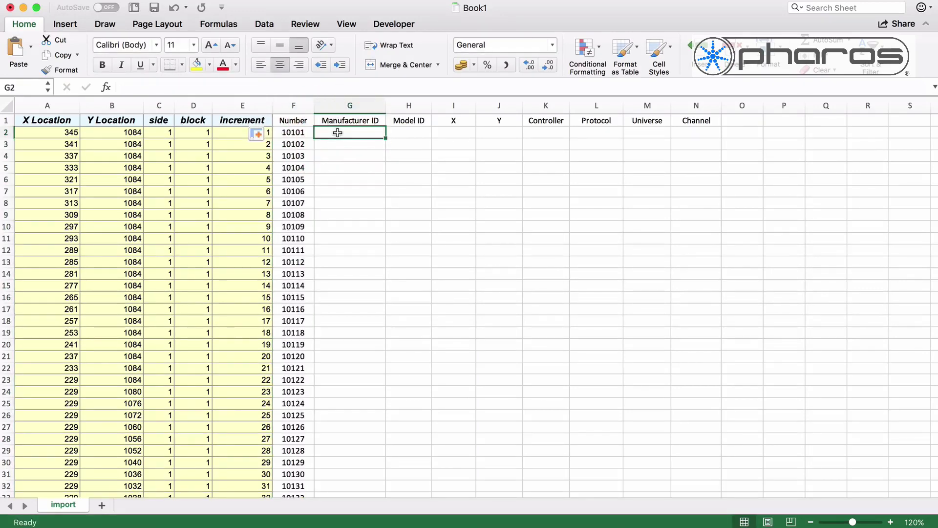
type("0")
double_click(385, 138)
left_click(398, 133)
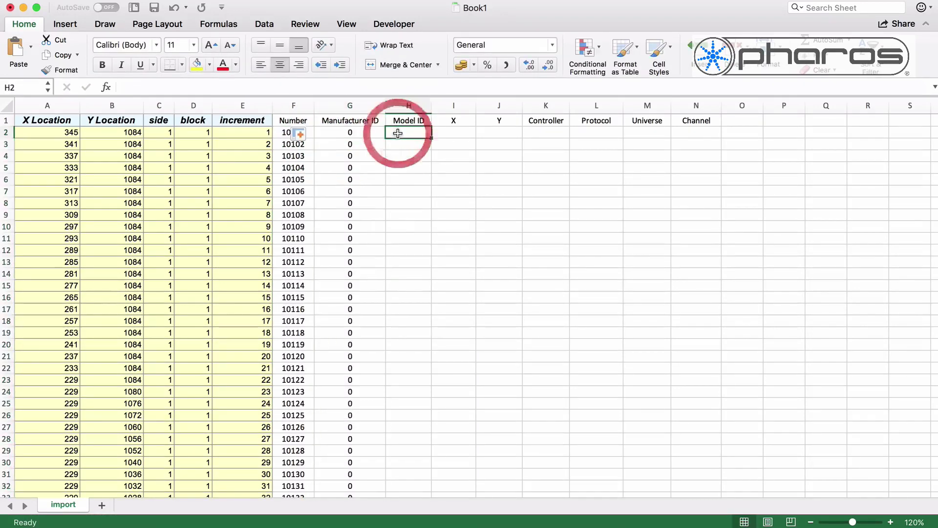
Fill Model ID 5 down, then fill X from X Location down column I
type("5")
double_click(431, 138)
left_click(448, 132)
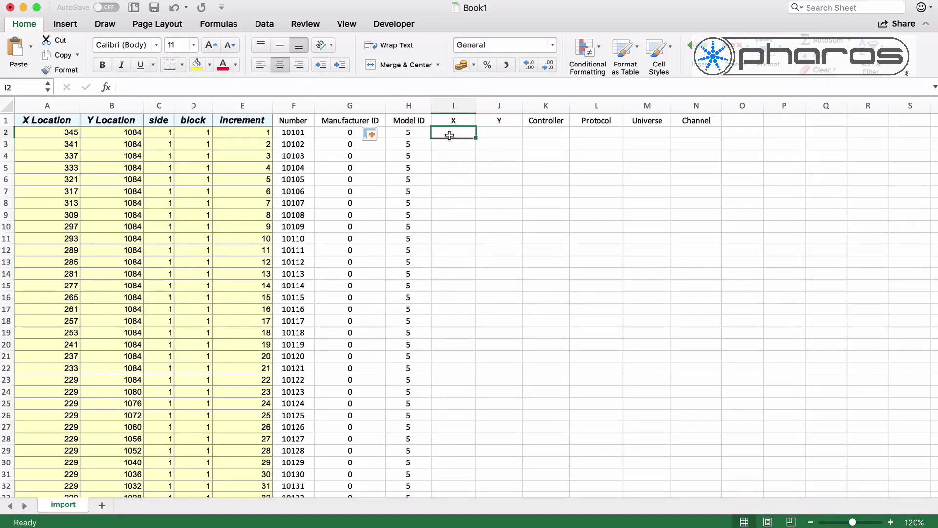
type("=")
key("Left")
key("Left")
key("Left")
key("Left")
key("Left")
key("Left")
key("Left")
key("Left")
key("Return")
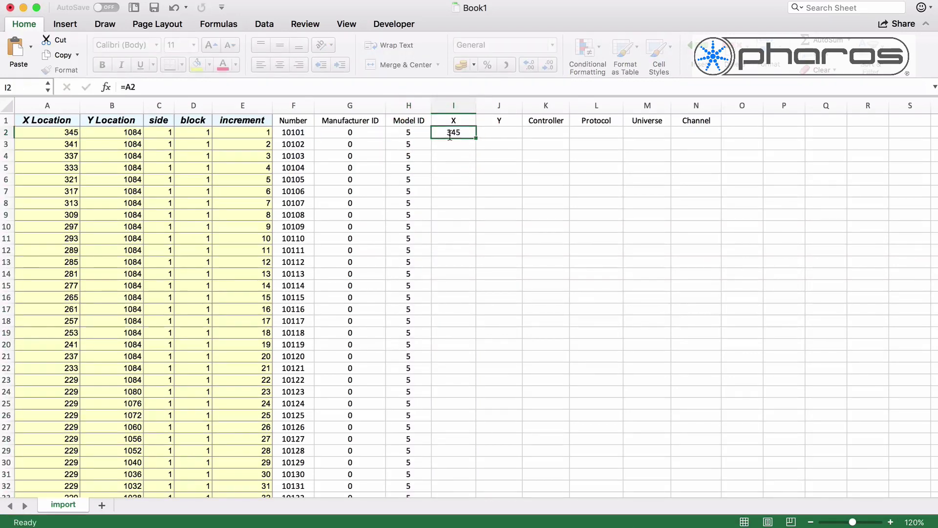
double_click(477, 138)
Fill Y down column J with =1200-B2
left_click(493, 132)
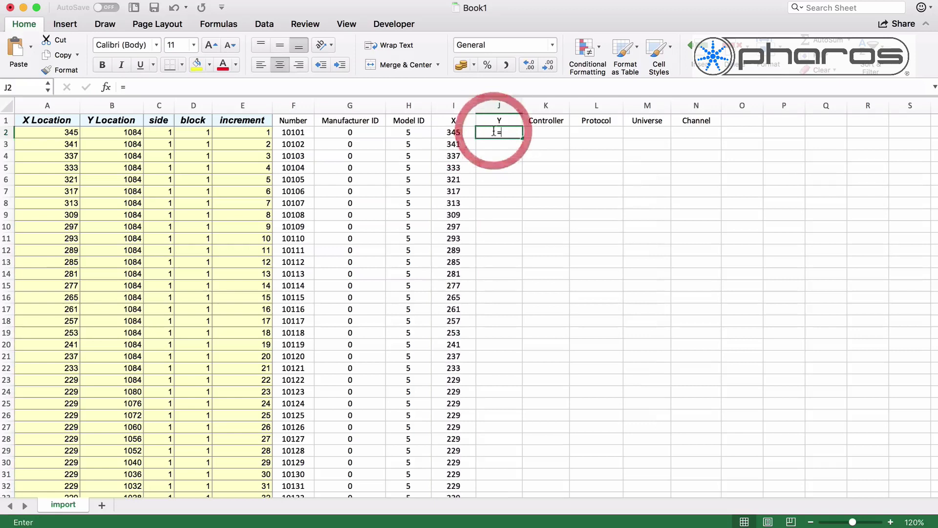
type("=1200-")
left_click(119, 129)
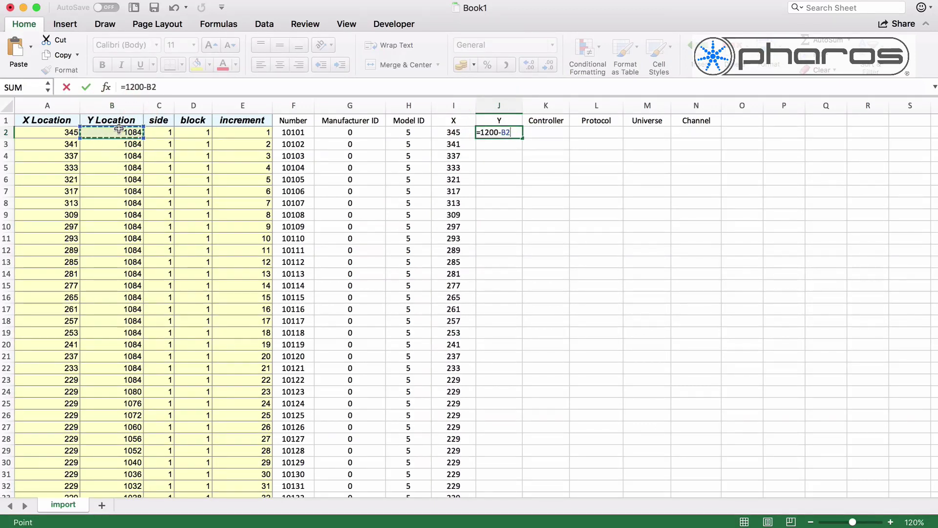
key("ctrl+Return")
double_click(524, 138)
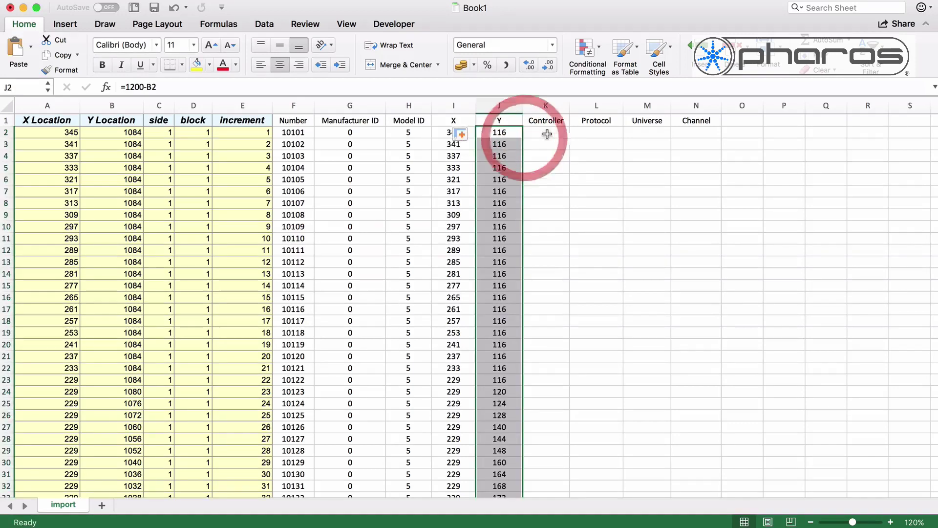
Fill Controller 1 down column K
left_click(552, 132)
type("1")
key("Return")
left_click(556, 133)
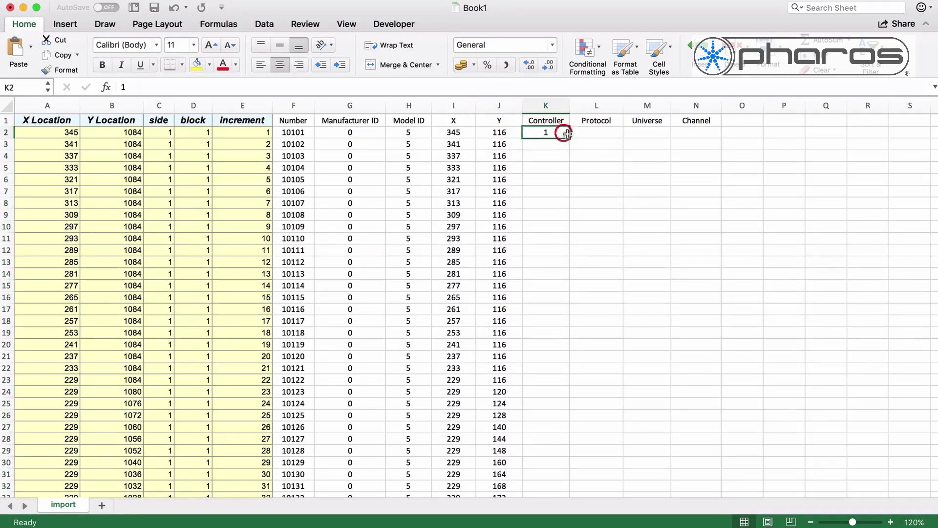
double_click(570, 138)
Enter Art-Net as the first Protocol in L2
left_click(595, 134)
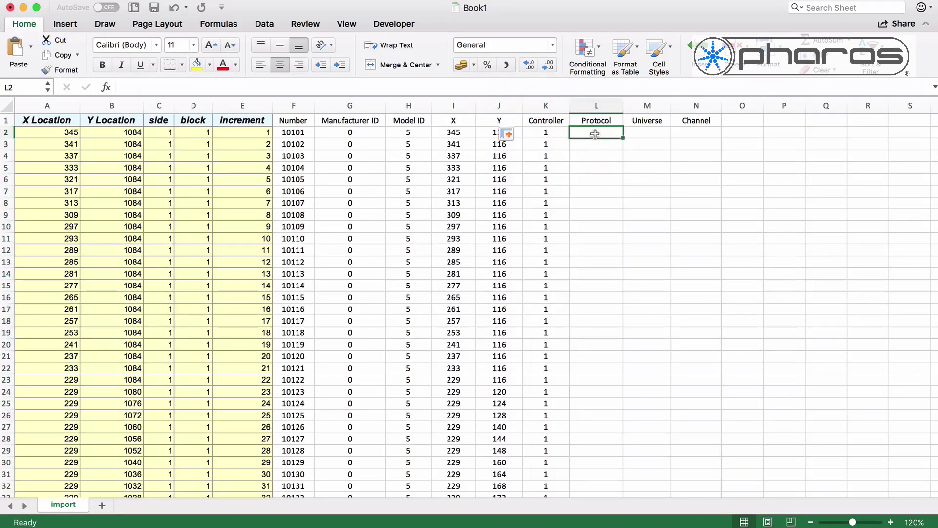
type("Art-Net")
key("Return")
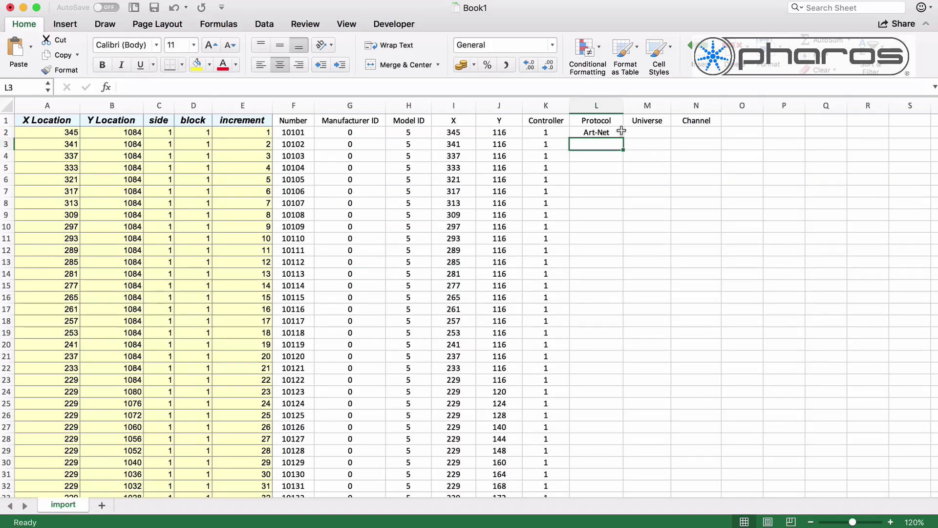
Fill Art-Net down Protocol and fill Universe (side*100+block, e.g. 101) down column M
left_click(618, 133)
double_click(624, 138)
left_click(643, 133)
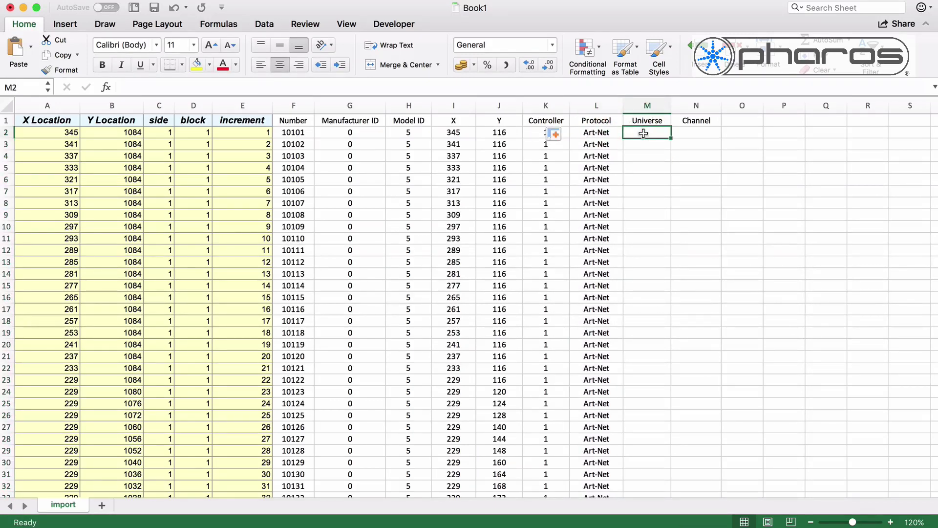
type("=")
key("Left")
key("Left")
key("Left")
key("Left")
key("Left")
key("Left")
key("Left")
key("Left")
key("Left")
key("Left")
key("Left")
key("Left")
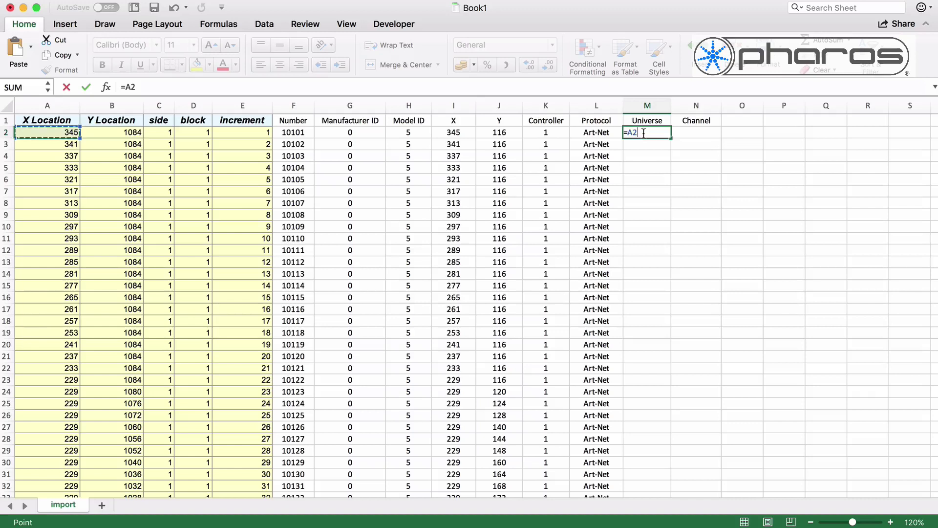
key("Right")
key("Right")
type("*100+")
key("Left")
key("Left")
key("Left")
key("Left")
key("Left")
key("Left")
key("Left")
key("Left")
key("Left")
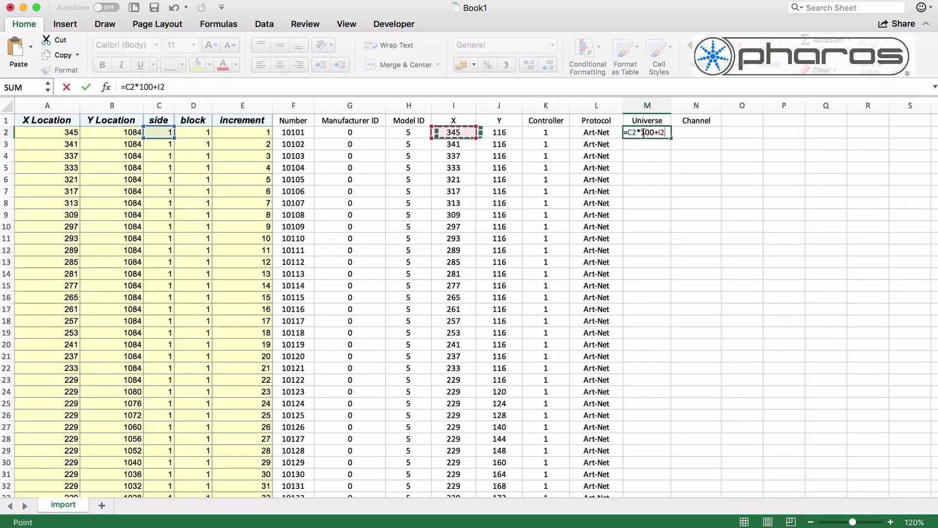
key("Return")
key("Up")
key("Right")
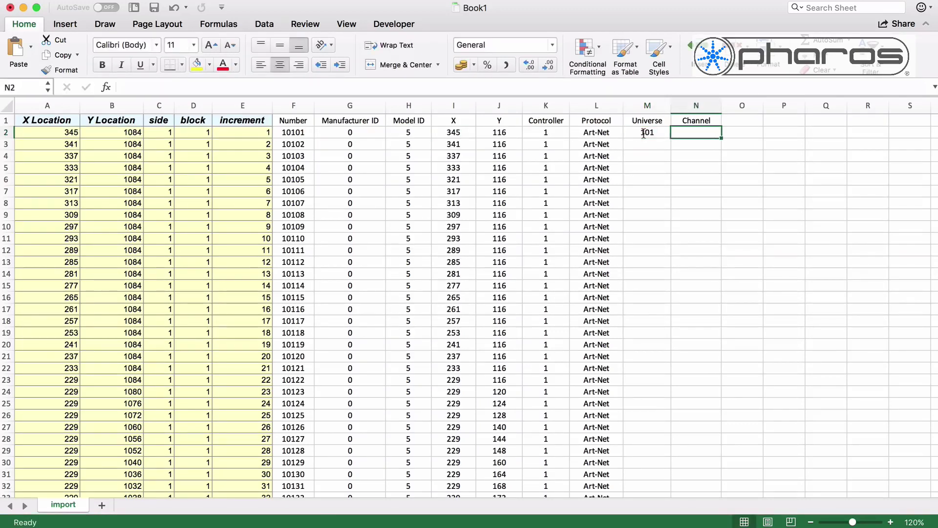
left_click(655, 132)
double_click(670, 138)
Fill Channel down column N with =E2*3-2, giving 1, 4, 7…
left_click(688, 131)
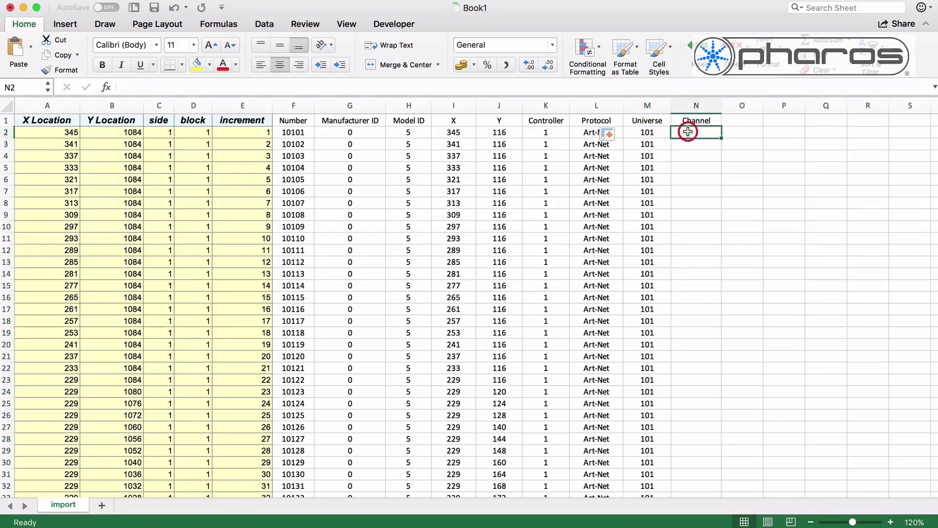
type("=")
left_click(264, 131)
type("*3-")
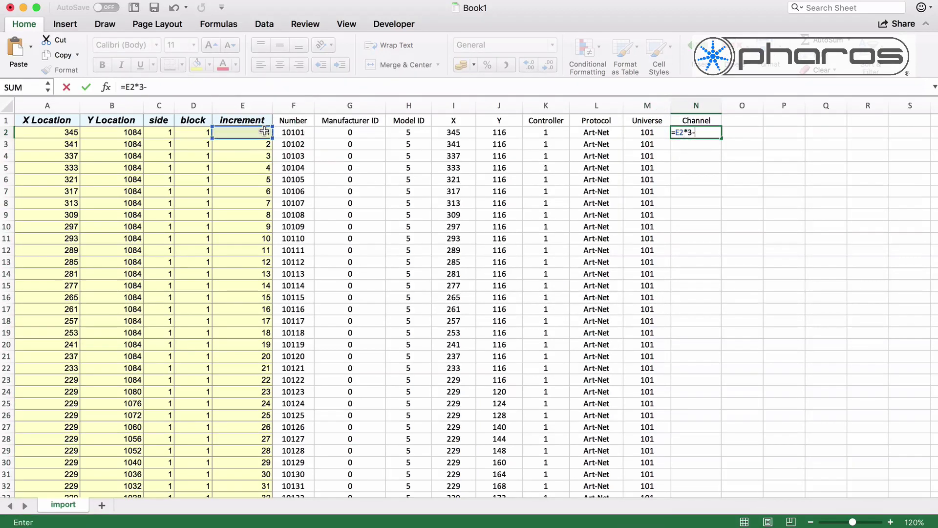
type("2")
key("Return")
left_click(704, 132)
double_click(722, 138)
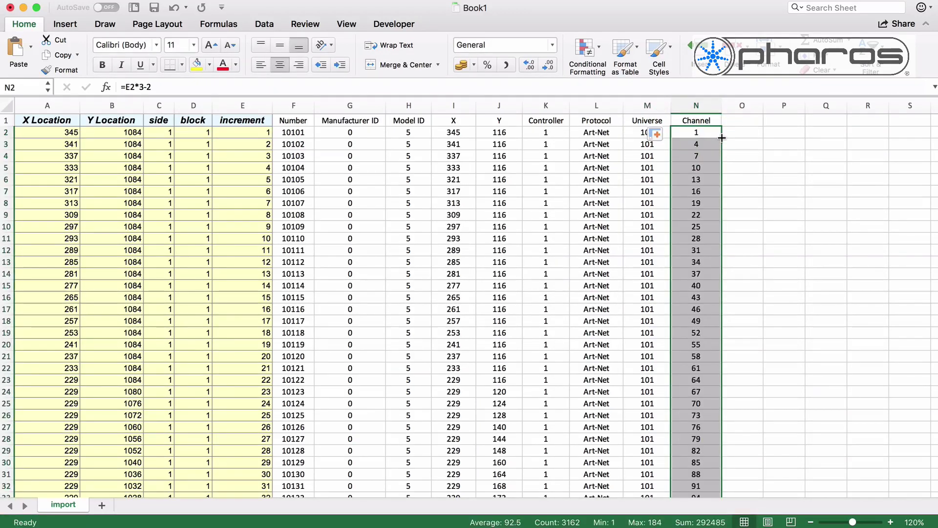
left_click(737, 124)
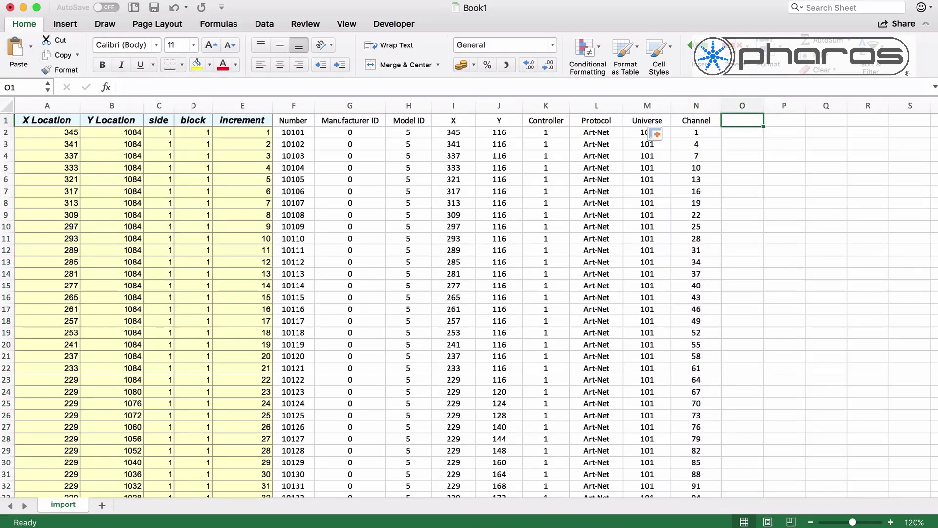
Save the workbook as Comma Separated Values (.csv)
left_click(73, 0)
left_click(90, 72)
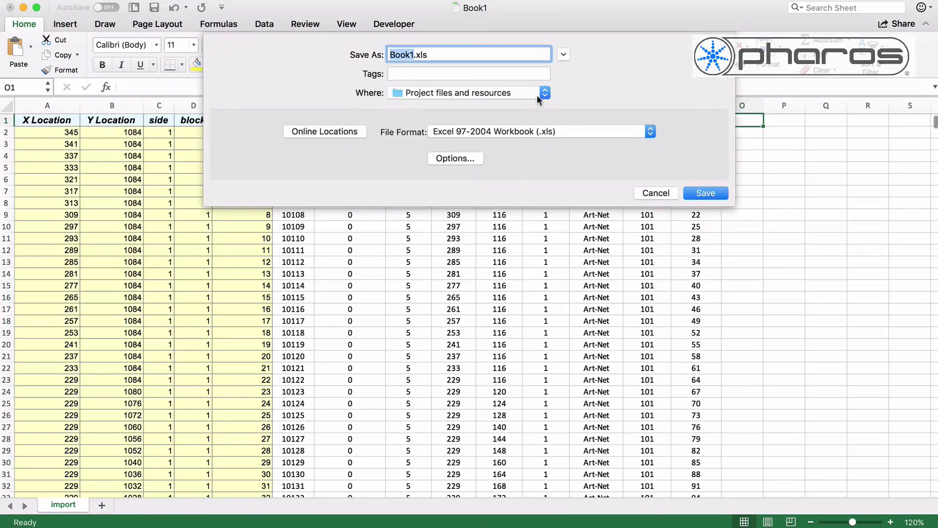
left_click(650, 131)
left_click(489, 315)
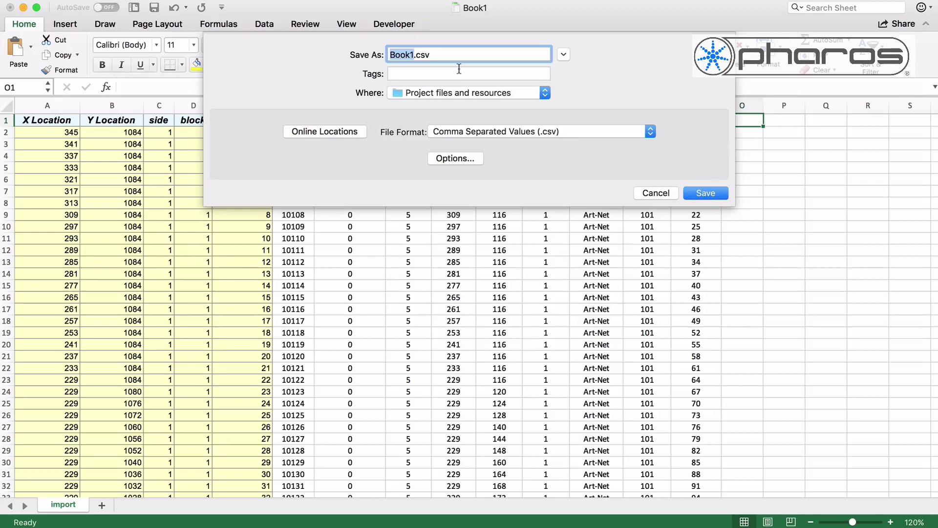
key("Return")
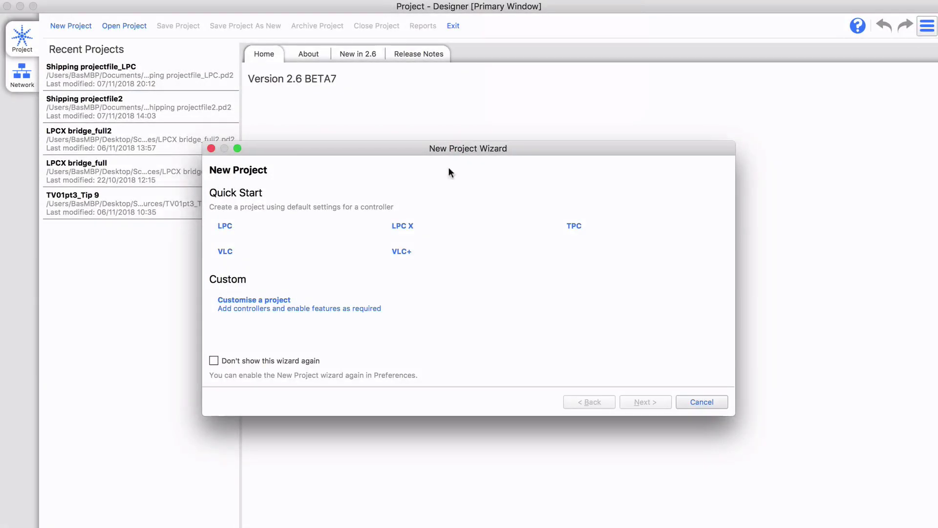
Start an LPC X project with the drawing image as layout background, sized to fit, grid hidden
left_click(446, 218)
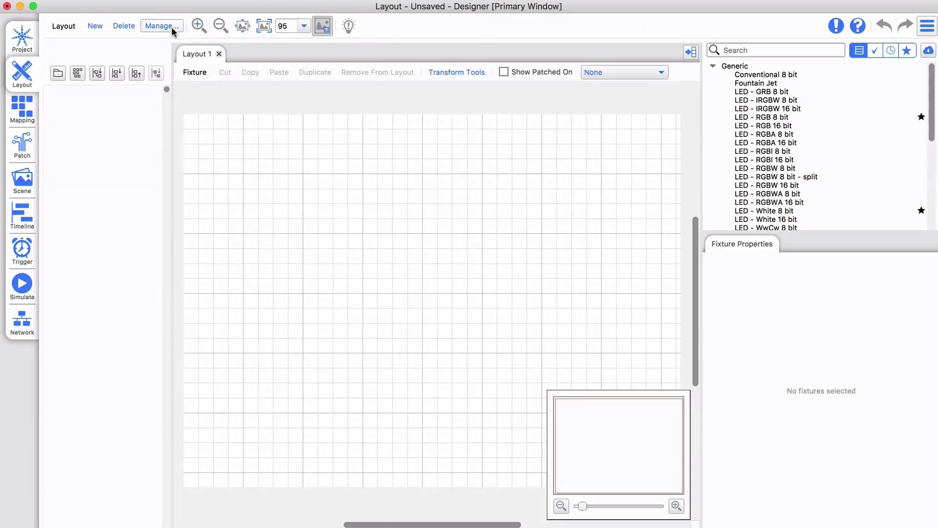
left_click(172, 27)
left_click(251, 145)
left_click(260, 180)
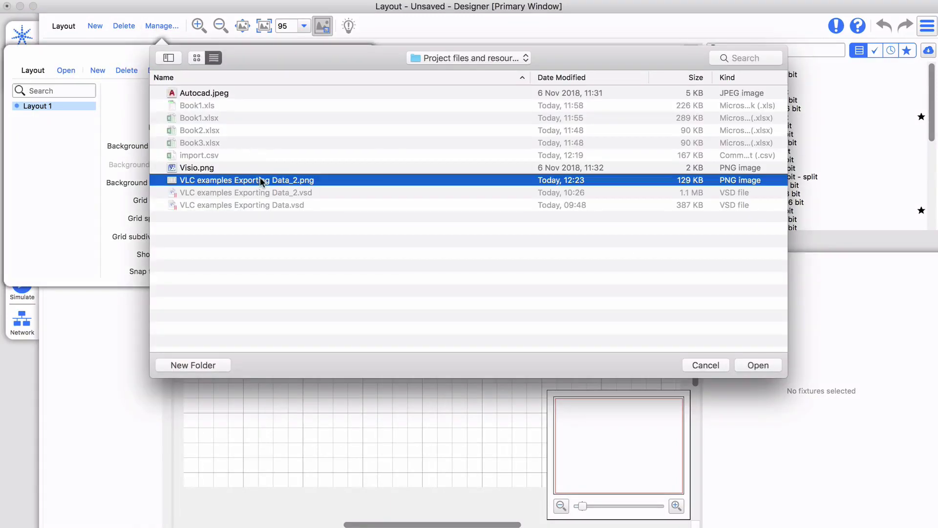
left_click(757, 365)
left_click(300, 108)
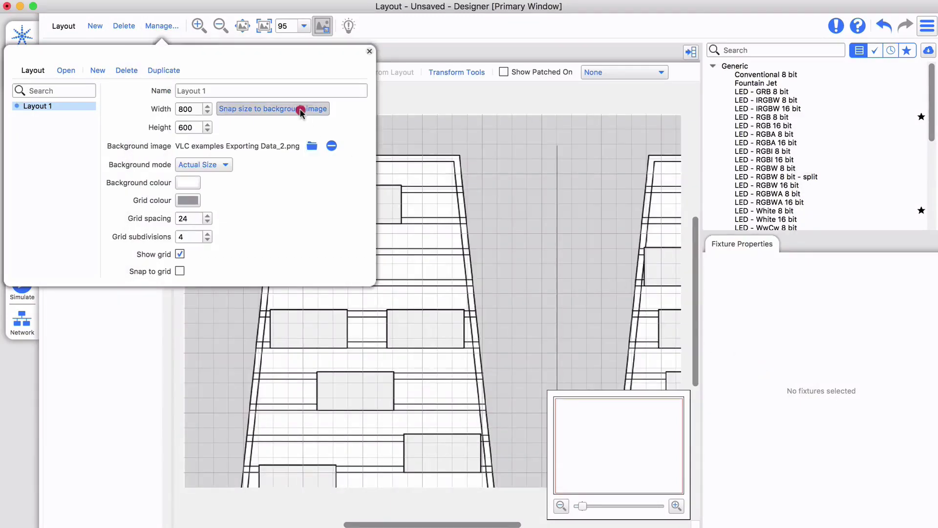
left_click(180, 254)
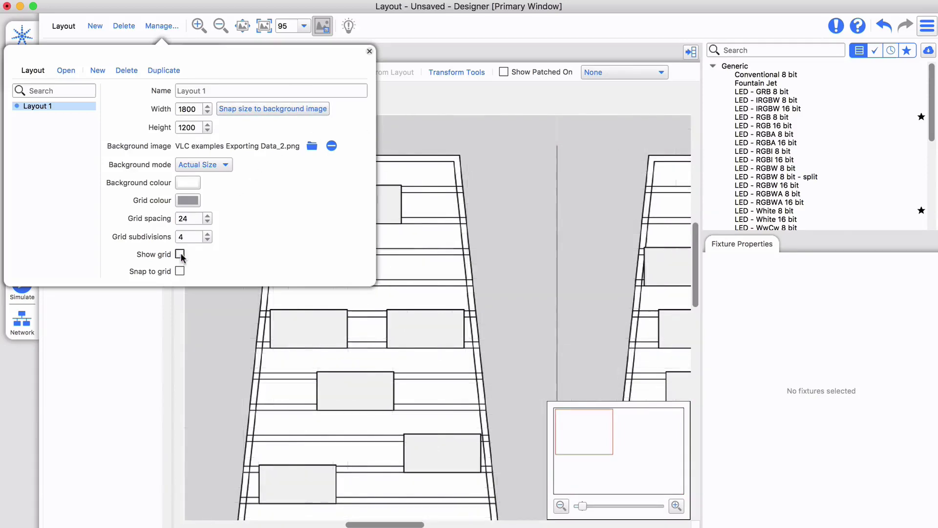
left_click(398, 137)
left_click(243, 25)
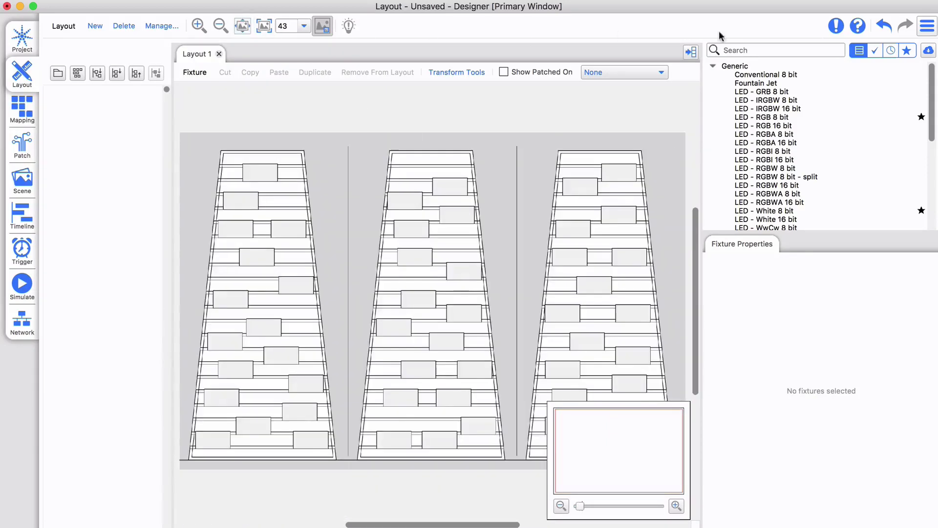
Import the fixtures from the CSV and resize them to width 4
left_click(926, 27)
left_click(821, 128)
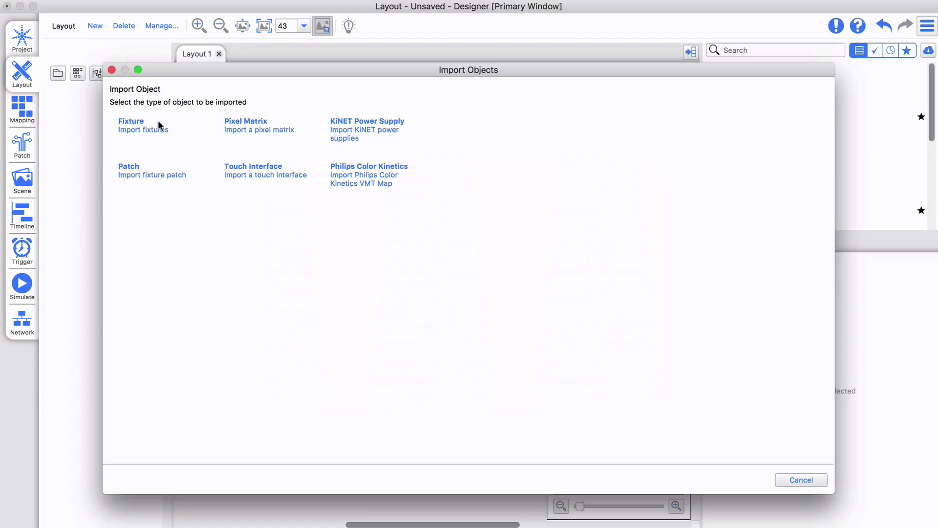
left_click(158, 121)
left_click(745, 478)
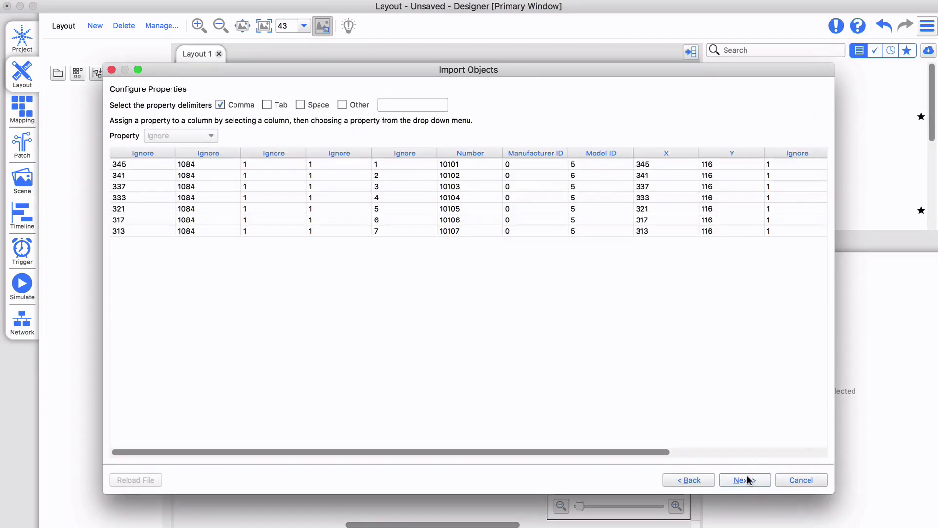
left_click(745, 480)
left_click(746, 479)
left_click(745, 479)
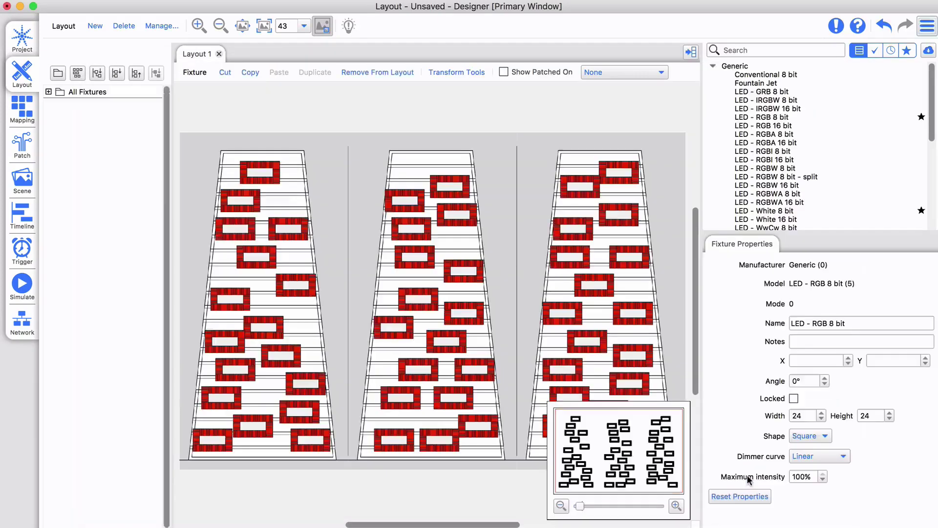
type("4")
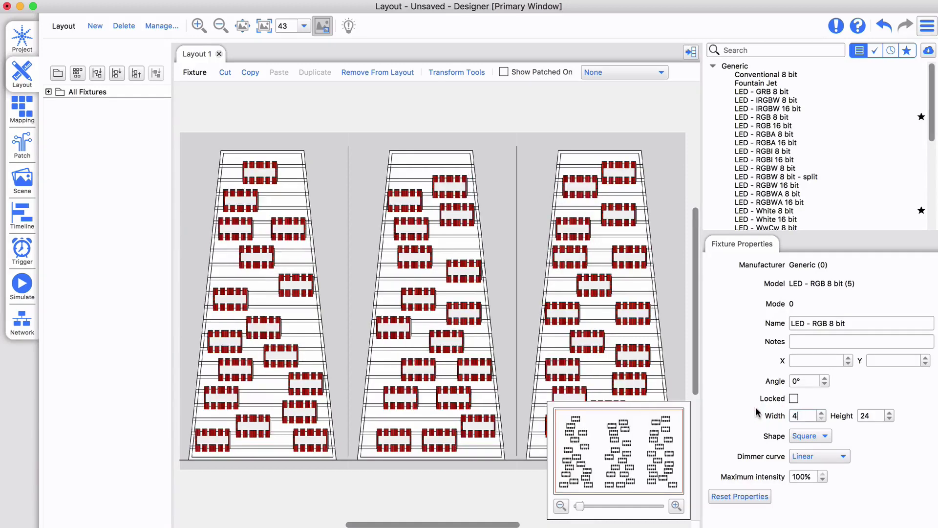
key("Tab")
key("Tab")
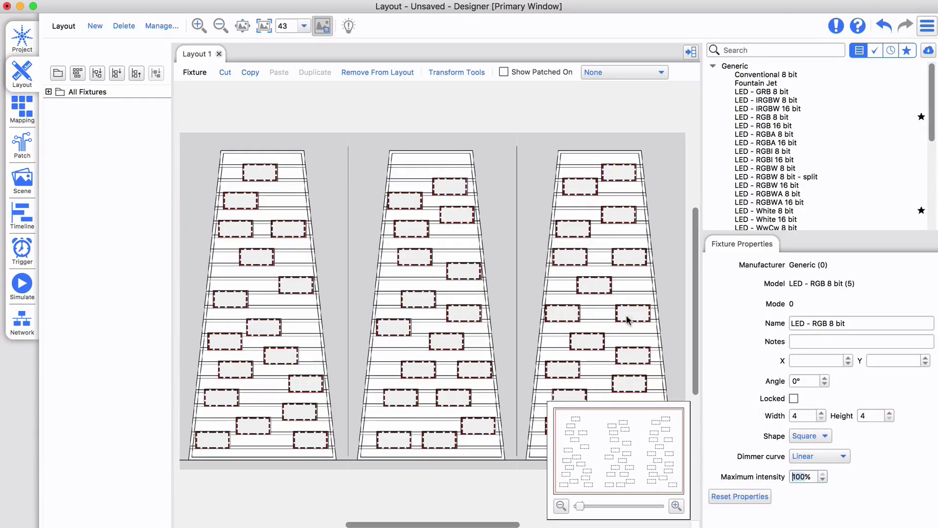
left_click(522, 207)
Import the patch from import.csv with the 10101 column set to Fixture, and check Patch view
left_click(927, 26)
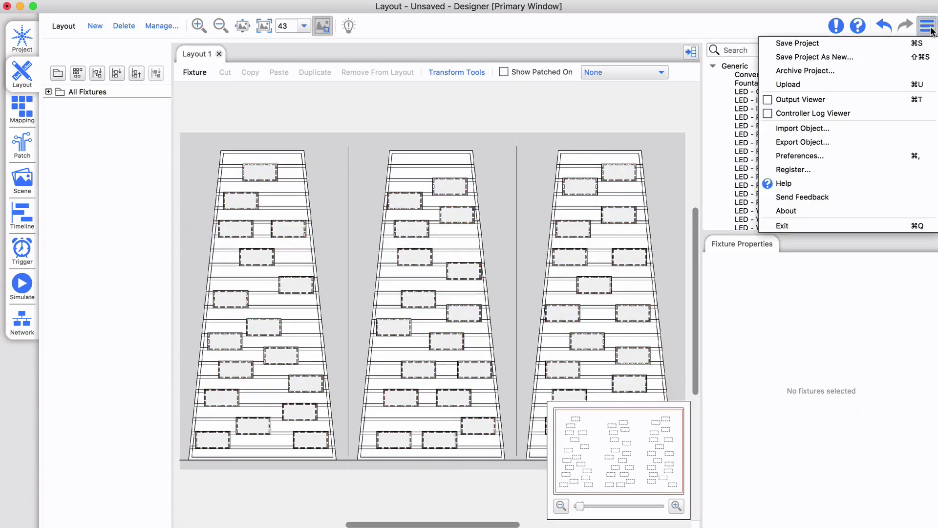
left_click(801, 129)
left_click(119, 171)
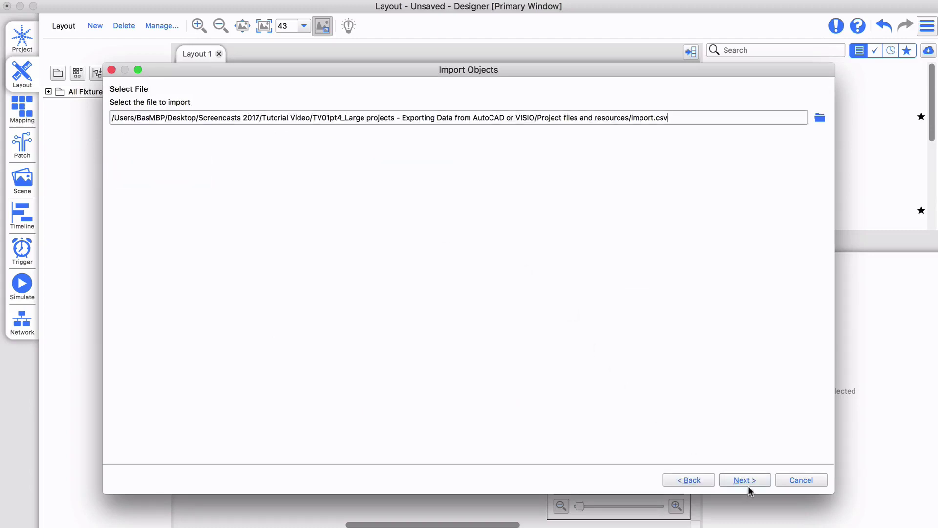
left_click(745, 480)
left_click(462, 208)
left_click(192, 136)
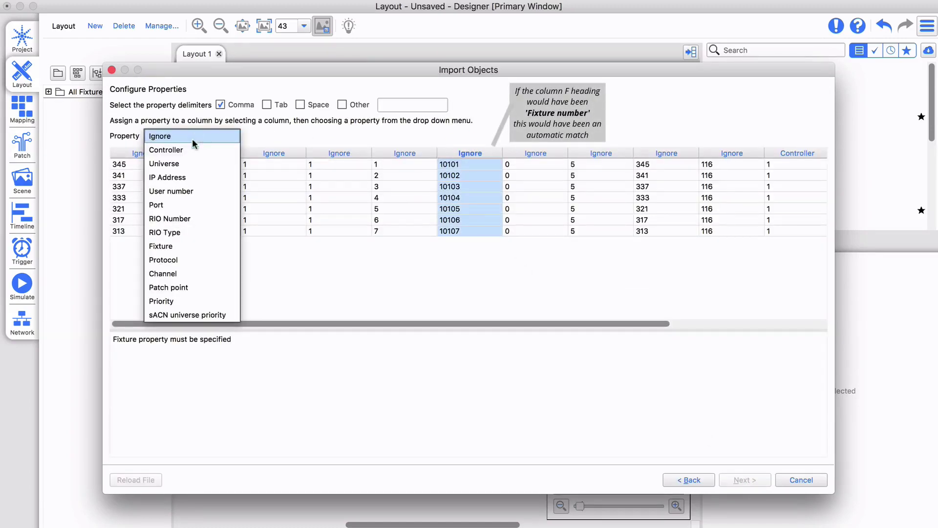
left_click(180, 245)
left_click(768, 479)
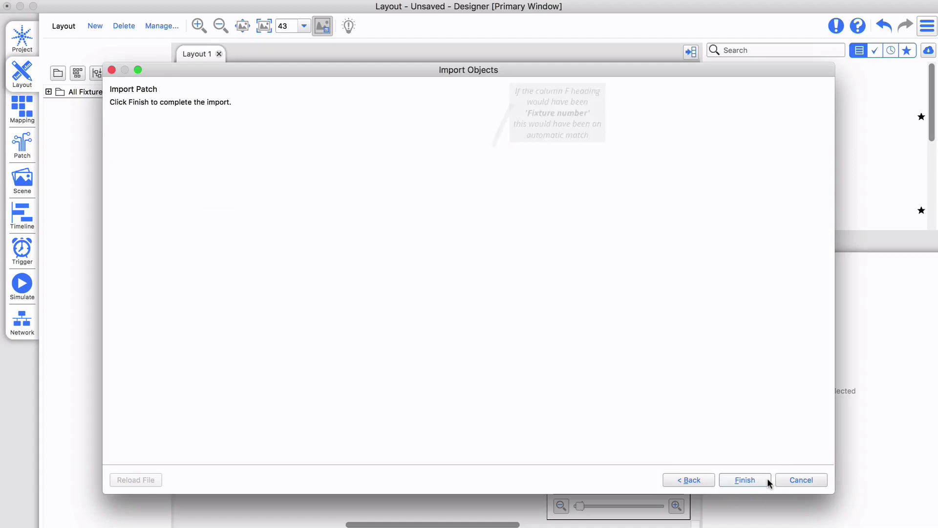
left_click(768, 479)
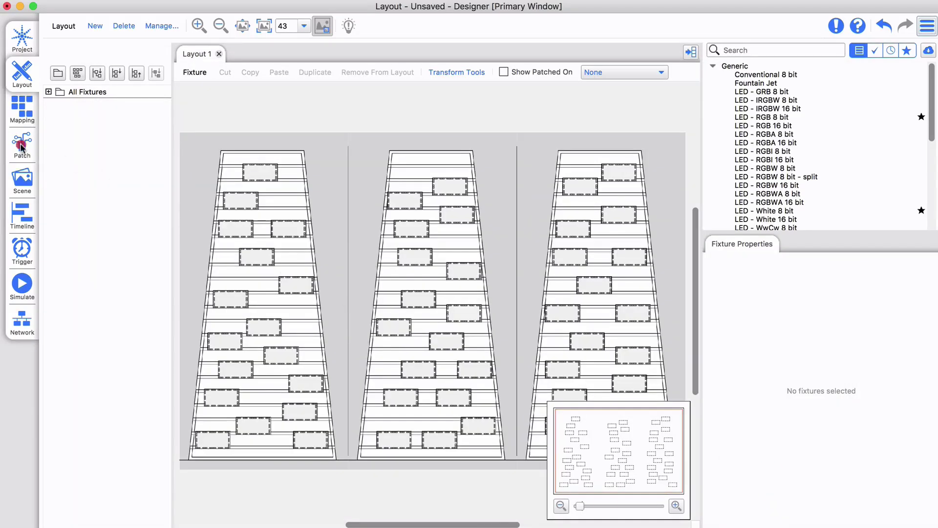
left_click(22, 146)
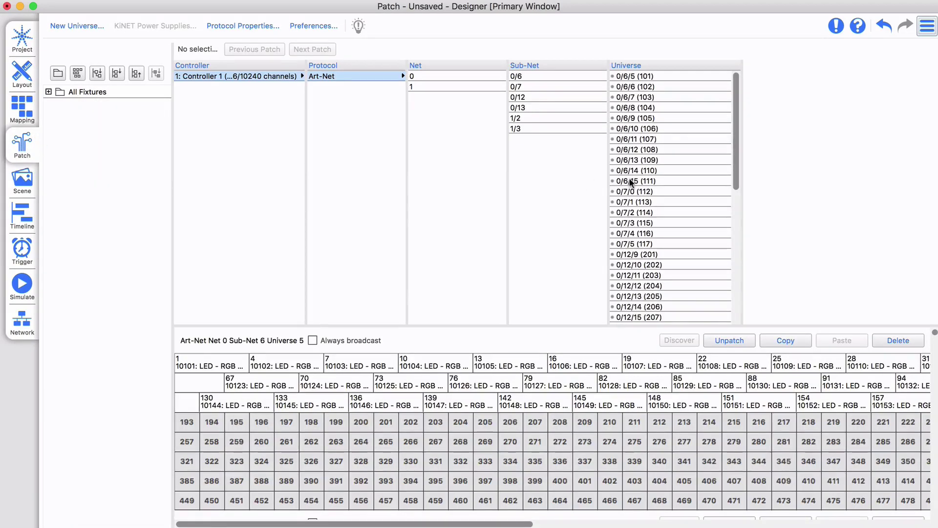
left_click(29, 73)
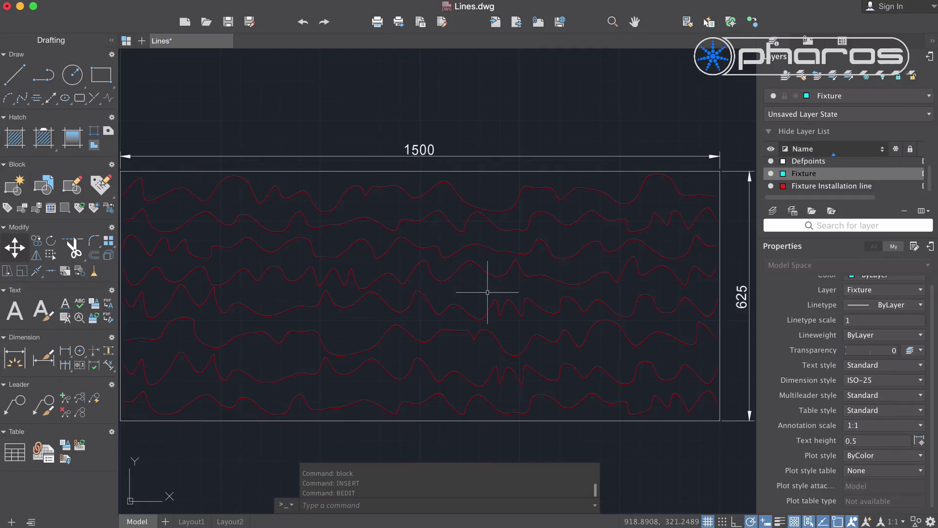
Draw a 0.5-radius circle centred on the red line's end
scroll(487, 292, "down", 5)
scroll(377, 388, "up", 15)
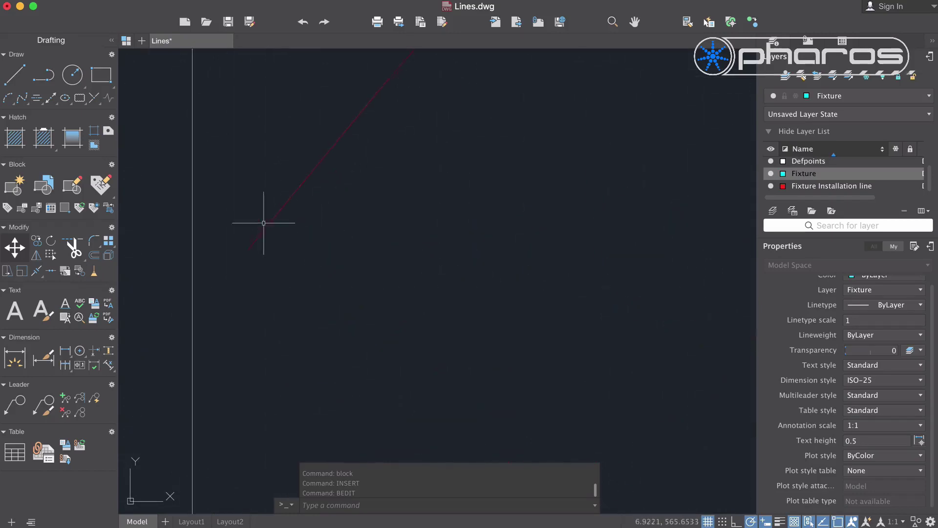
left_click(72, 74)
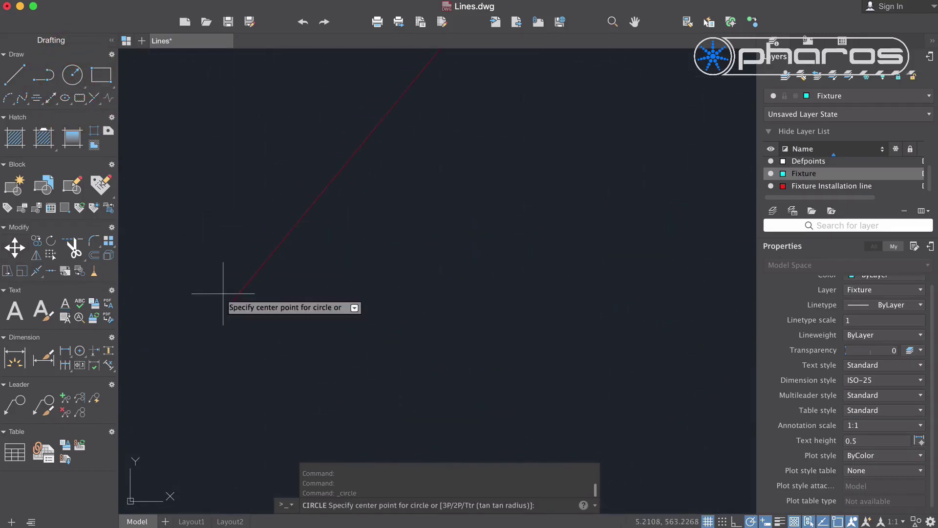
left_click(234, 300)
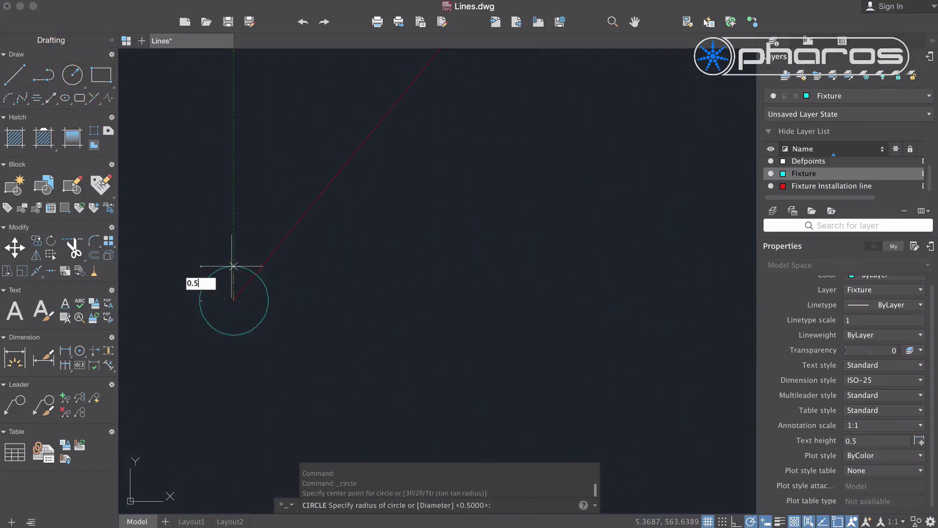
left_click(234, 266)
Make the circle a block named Fixture, base point at its centre, opened in the Block Editor
type("blo")
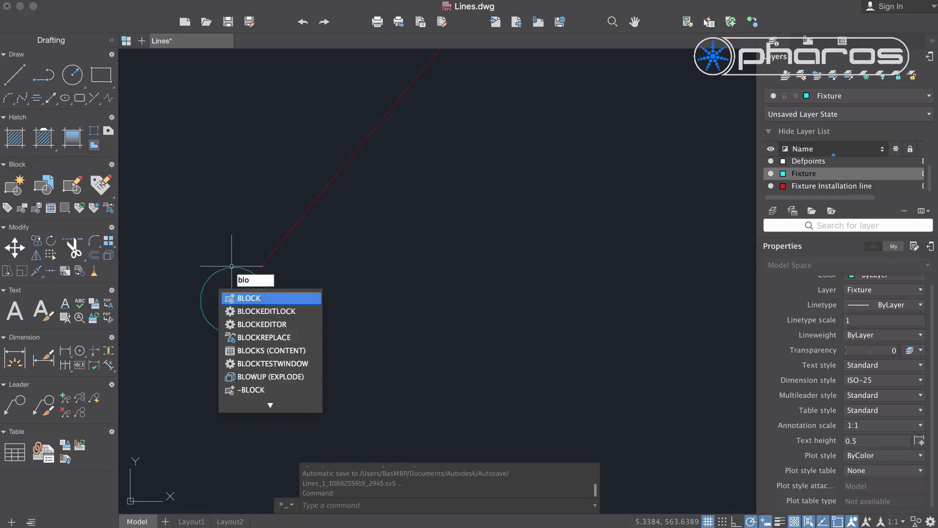
type("ck")
key("Return")
left_click(420, 197)
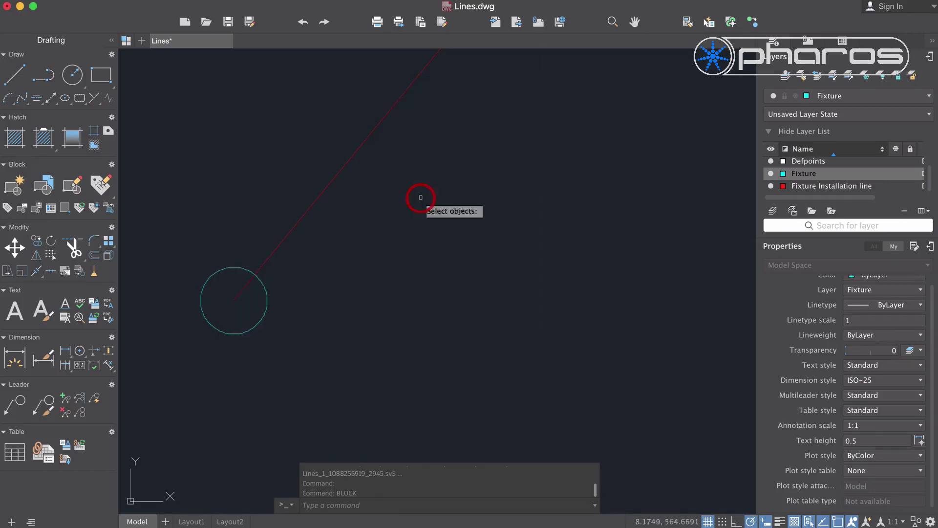
left_click(228, 268)
key("Return")
left_click(569, 200)
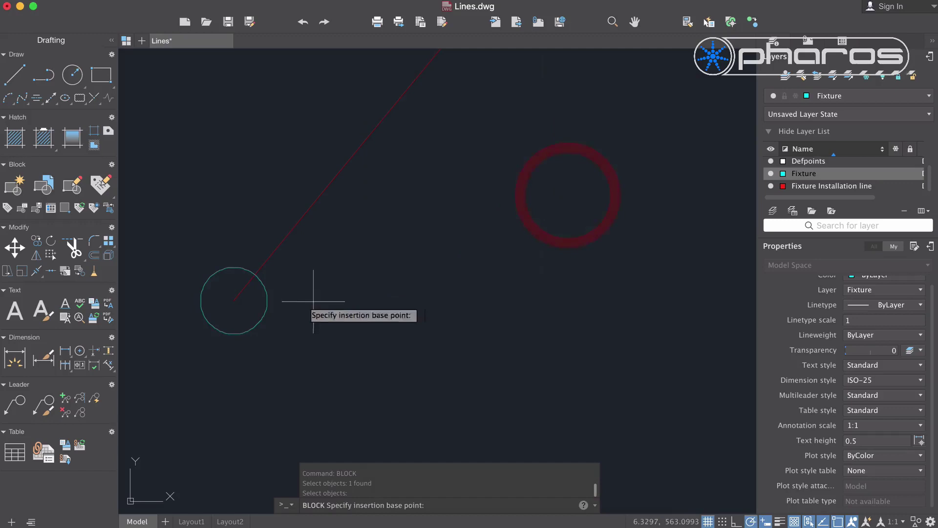
left_click(232, 301)
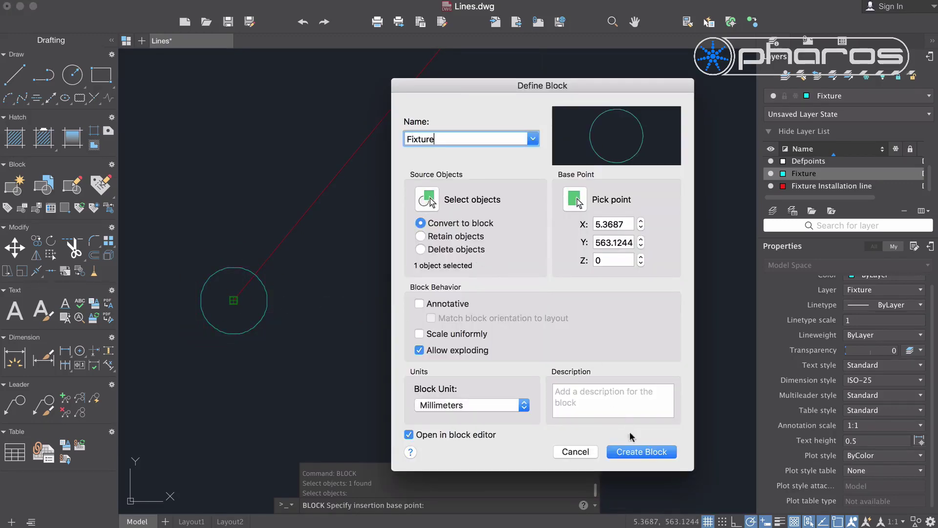
left_click(642, 451)
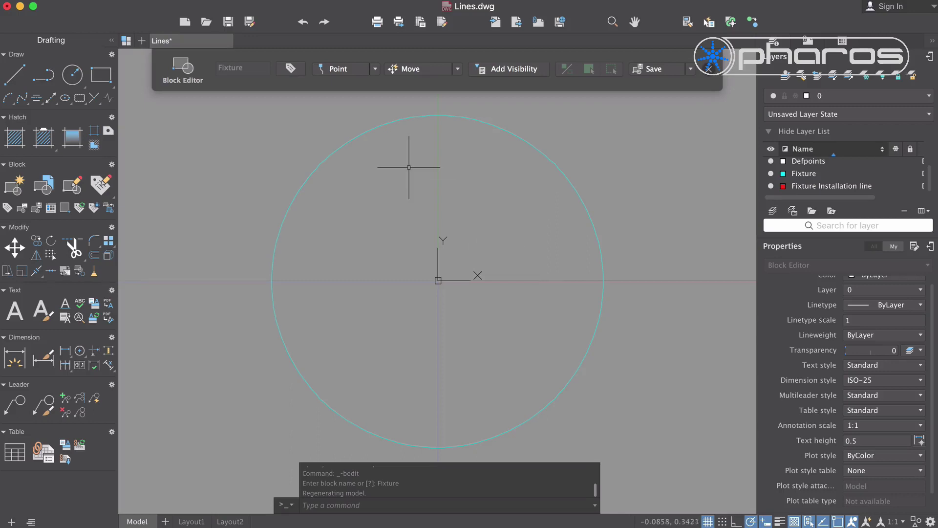
Define an attribute tagged Line and place it inside the circle
right_click(287, 192)
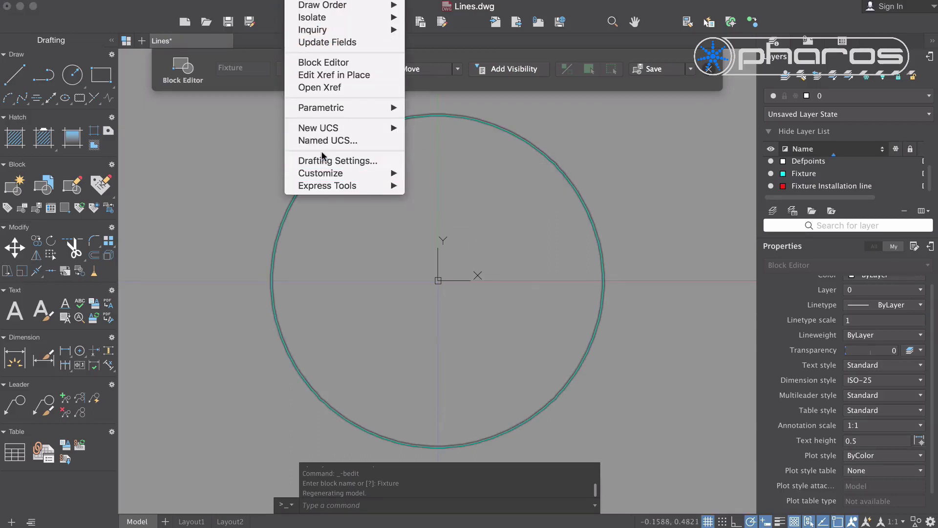
mouse_move(357, 265)
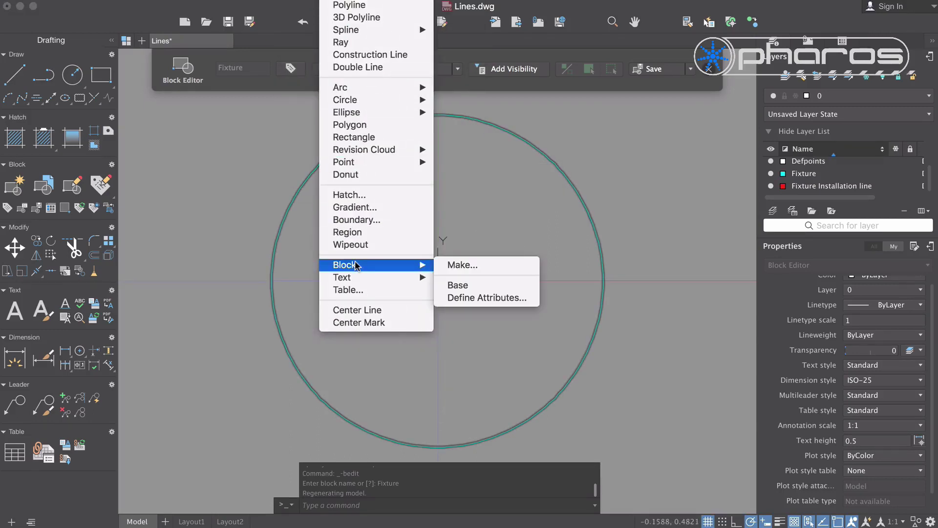
left_click(482, 294)
type("Line")
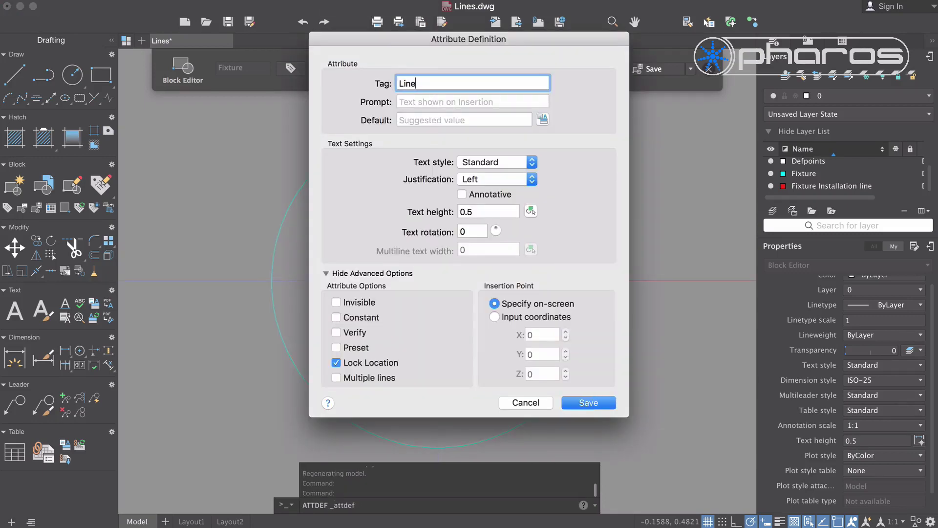
left_click(589, 403)
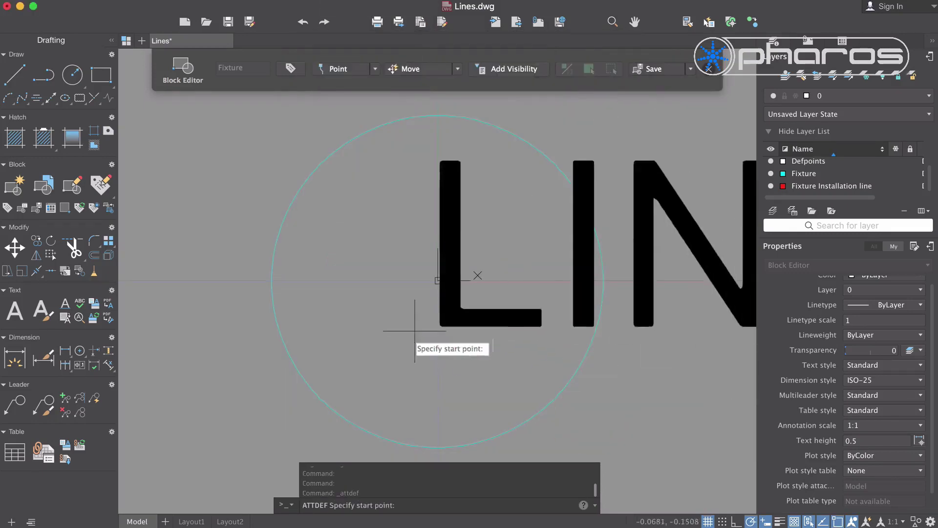
left_click(386, 344)
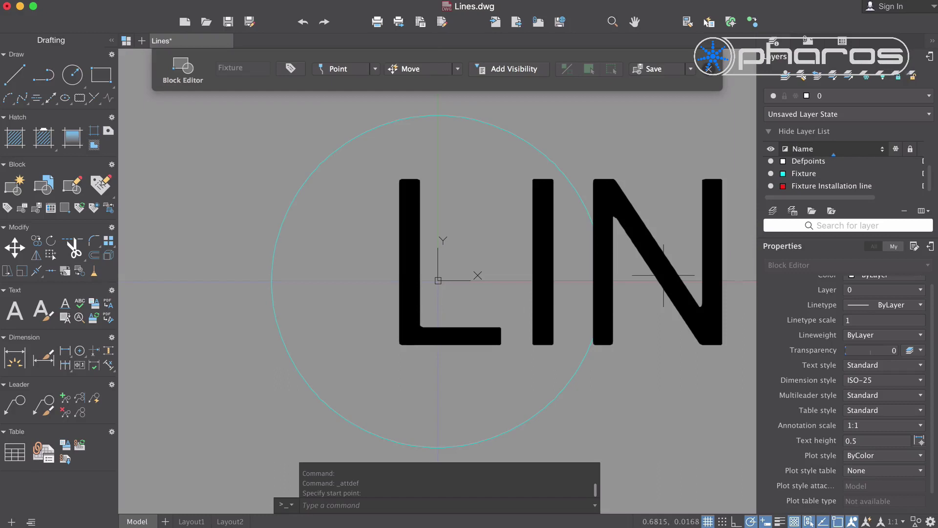
Put the LINE attribute on the Fixture layer
left_click(661, 300)
left_click(830, 96)
left_click(831, 146)
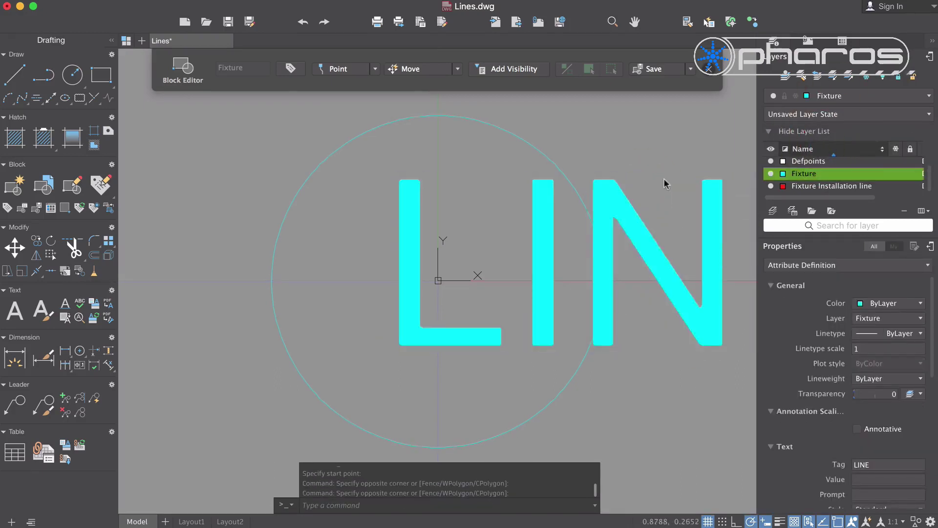
Save and close the Block Editor, then synchronize and update Fixture blocks in the Block Attribute Manager
left_click(654, 72)
left_click(709, 69)
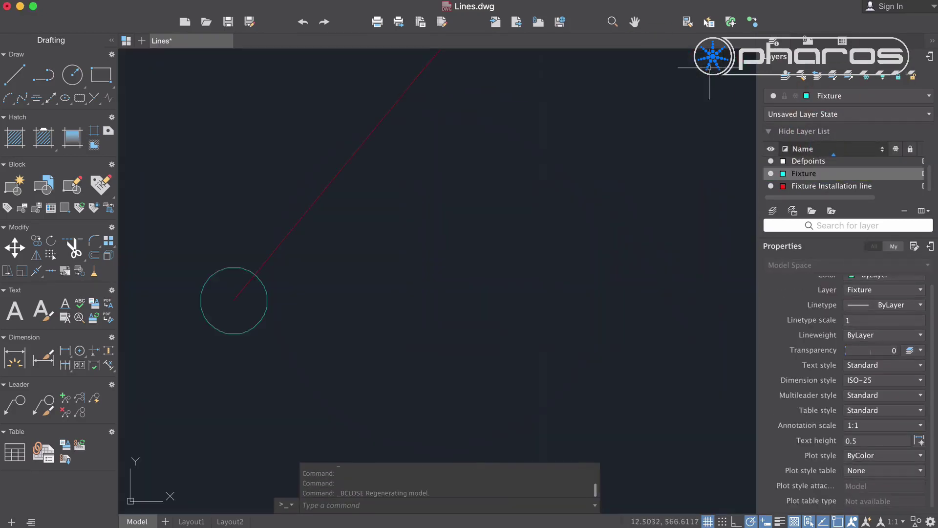
left_click(391, 0)
mouse_move(420, 1)
mouse_move(457, 24)
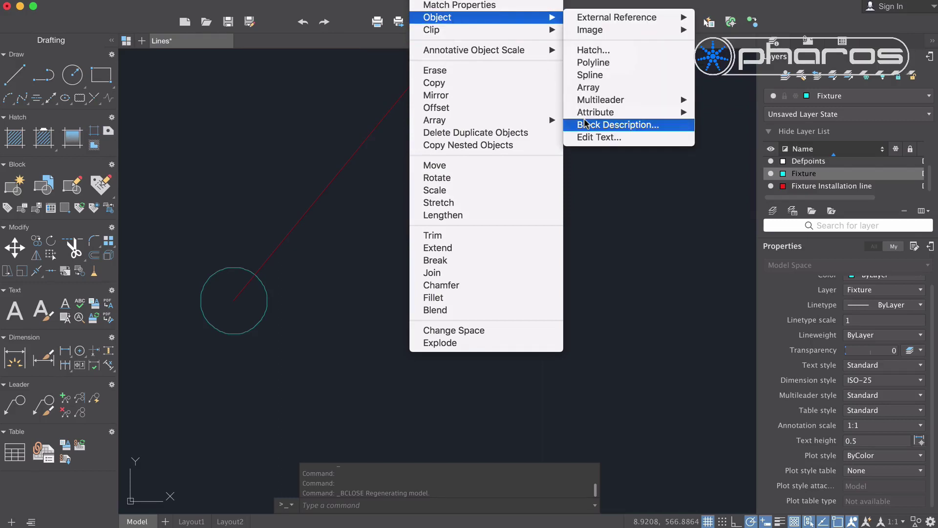
mouse_move(598, 114)
left_click(726, 138)
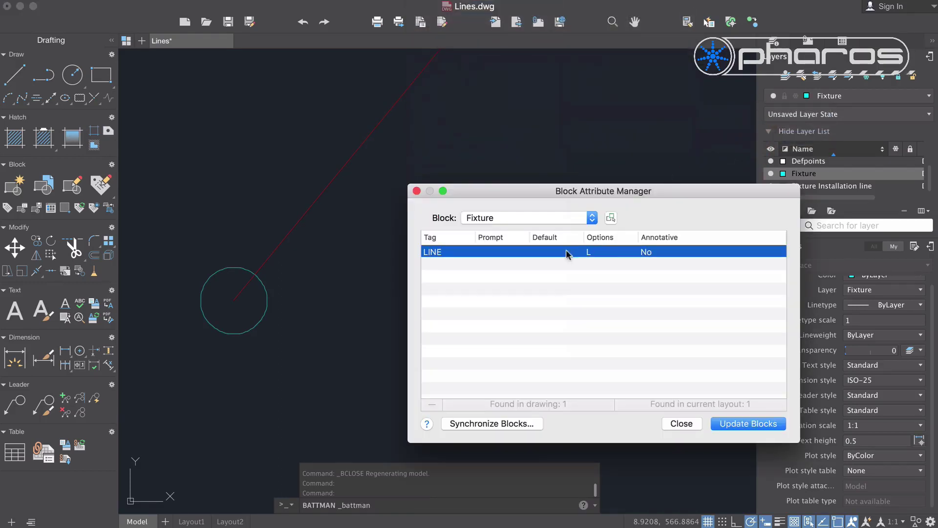
left_click(514, 424)
left_click(675, 329)
left_click(762, 425)
left_click(684, 424)
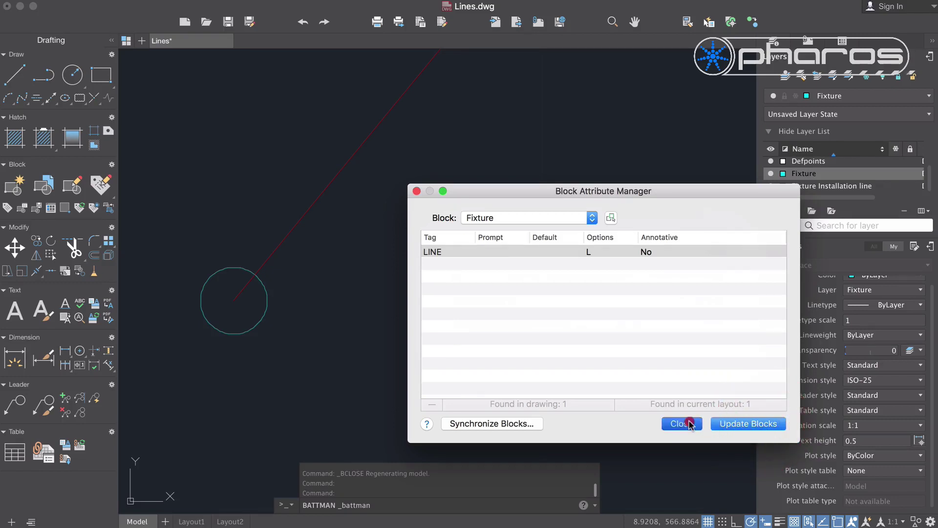
Set the Fixture block's LINE attribute value to A in Properties
left_click(262, 335)
left_click(251, 300)
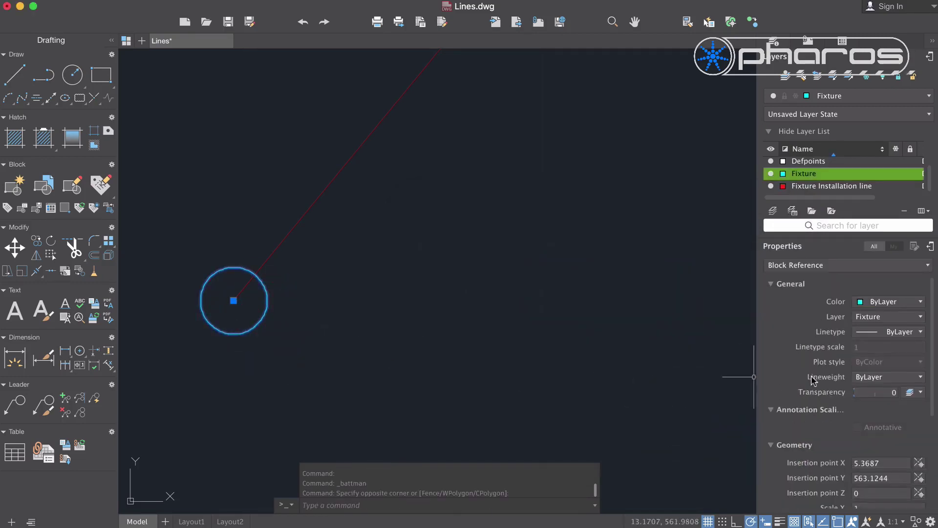
left_click(865, 500)
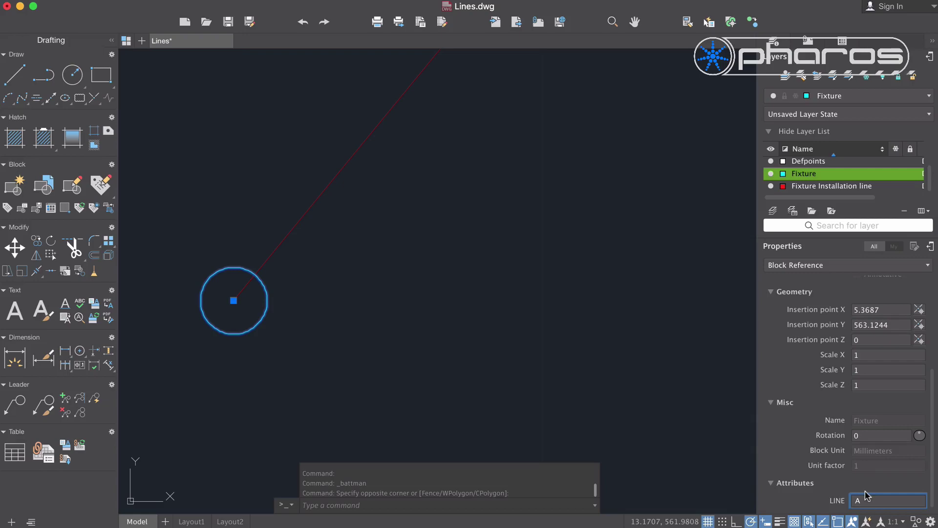
left_click(856, 488)
left_click(437, 310)
left_click(436, 310)
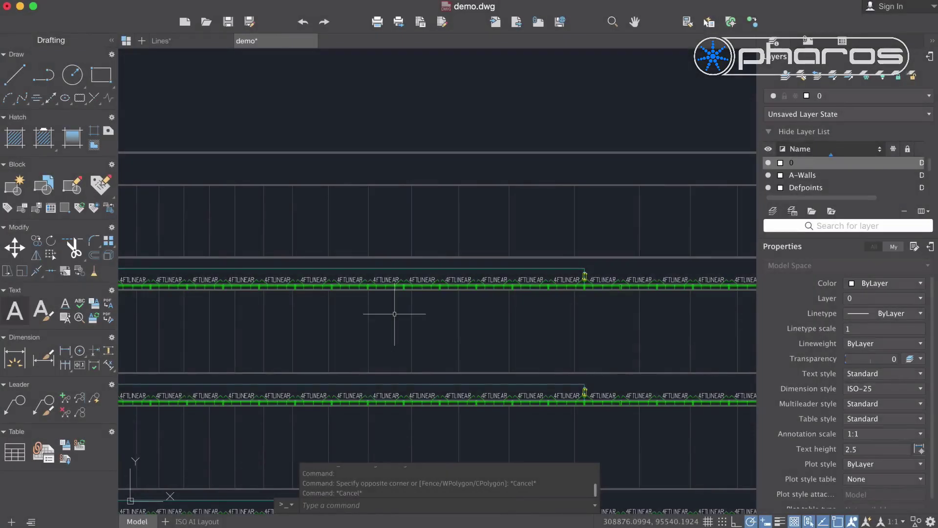
Move the 12 objects in the 4FTLINEAR block so its base point sits at the run's left end
left_click(394, 276)
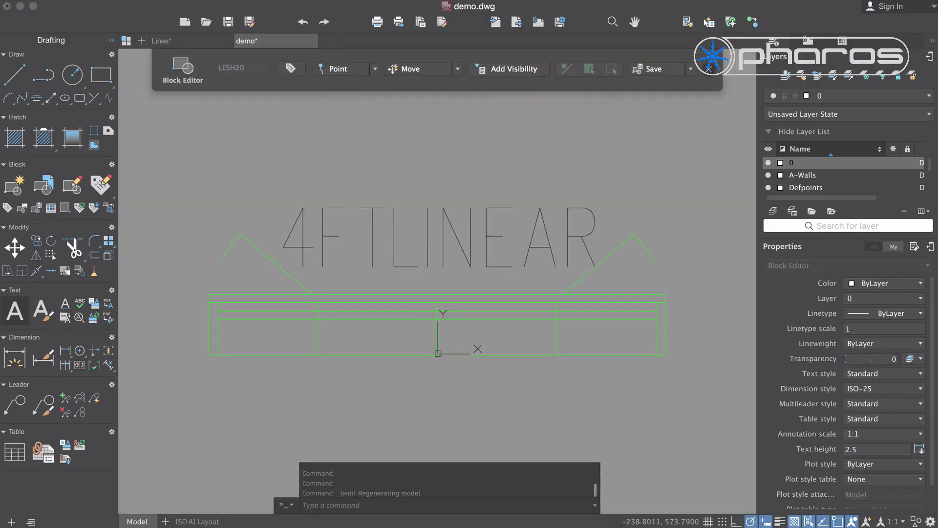
left_click(337, 0)
mouse_move(377, 266)
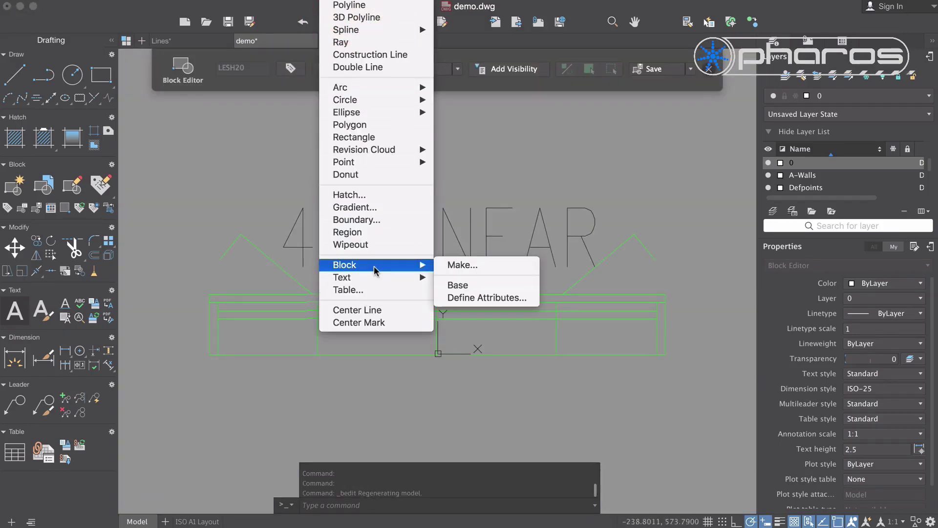
left_click(521, 380)
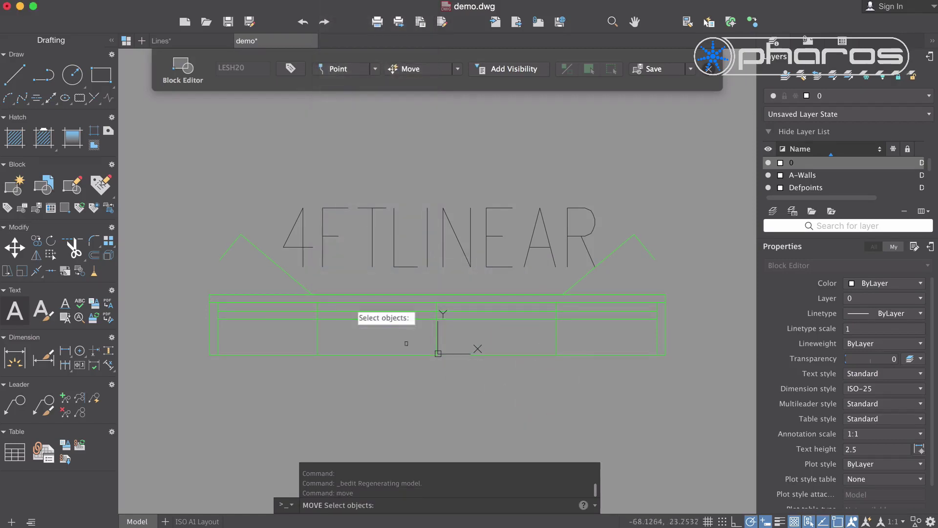
left_click(180, 164)
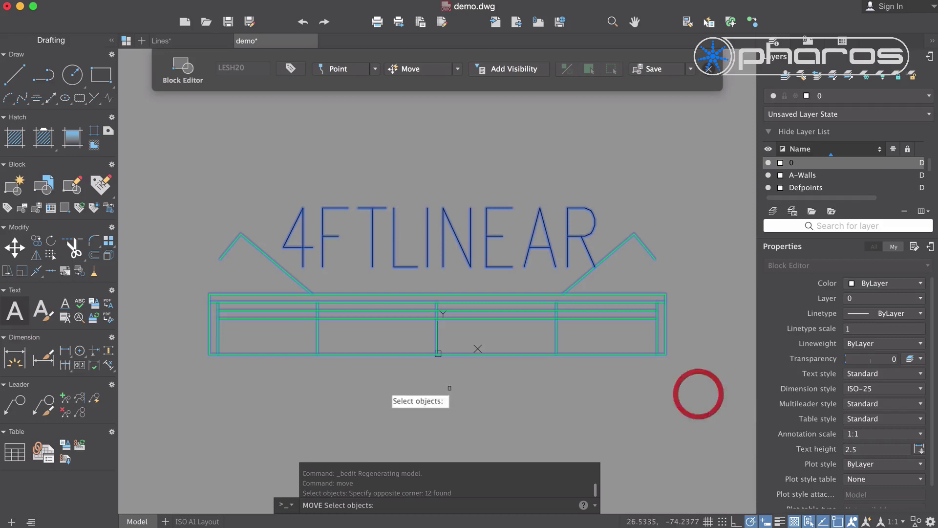
right_click(345, 387)
left_click(260, 333)
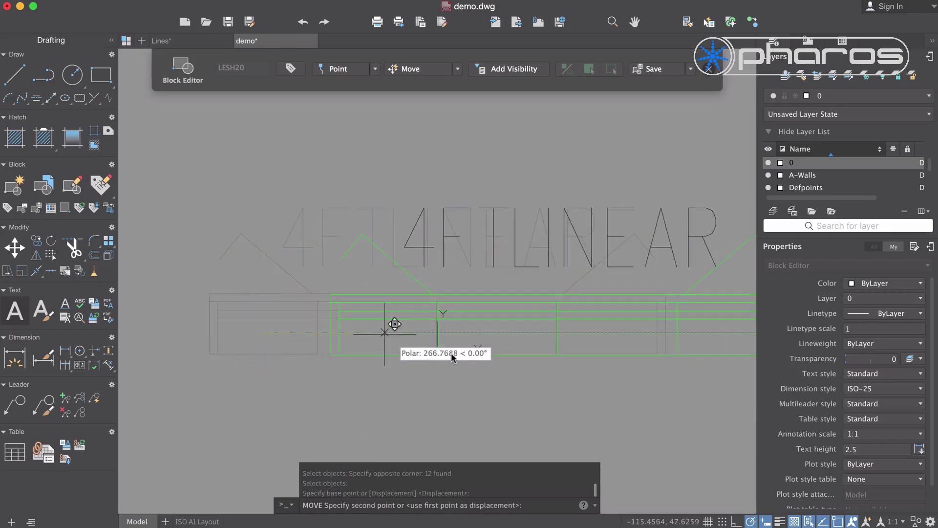
left_click(438, 353)
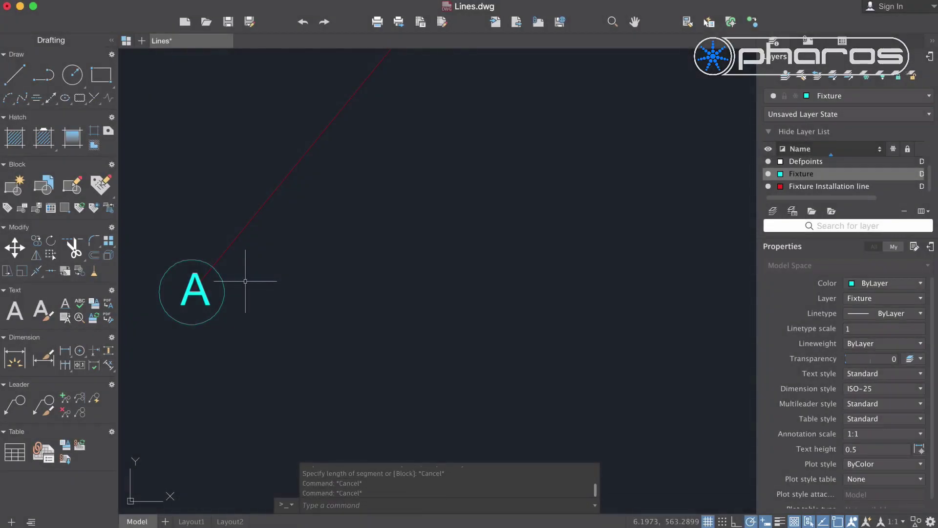
MEASURE the red line with unaligned Fixture blocks every 2 units
type("measure")
key("Return")
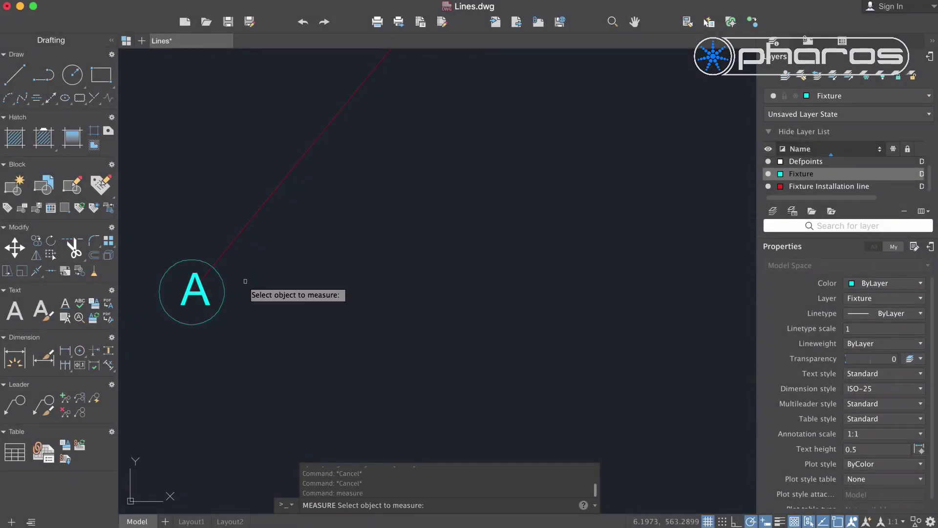
left_click(233, 243)
type("B")
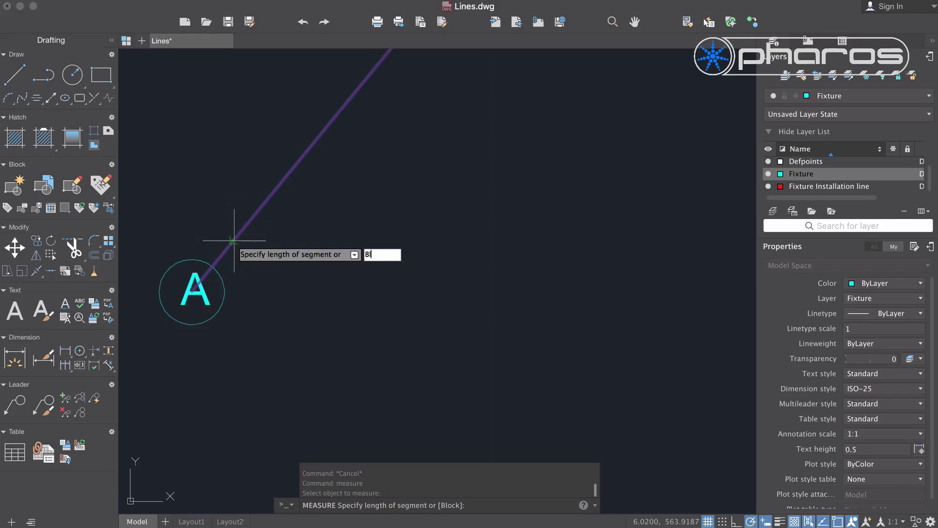
key("Return")
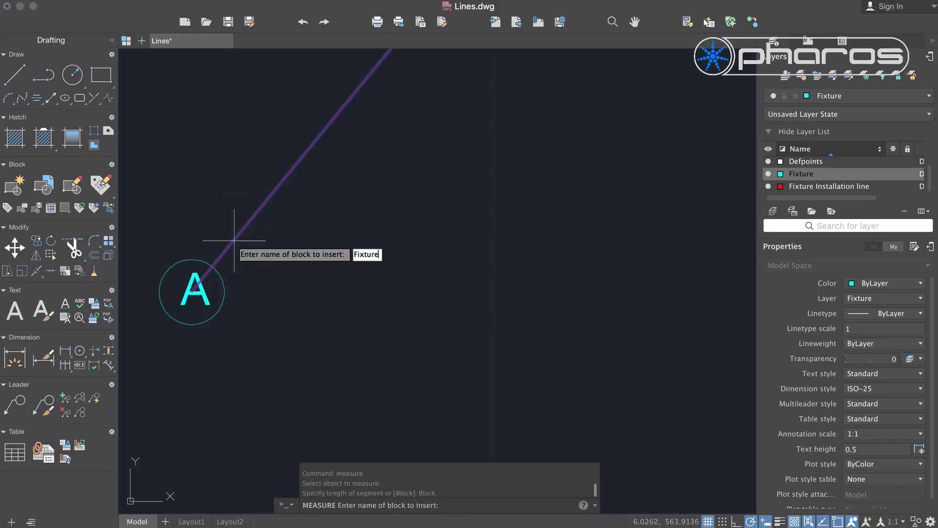
key("Return")
type("N")
key("Return")
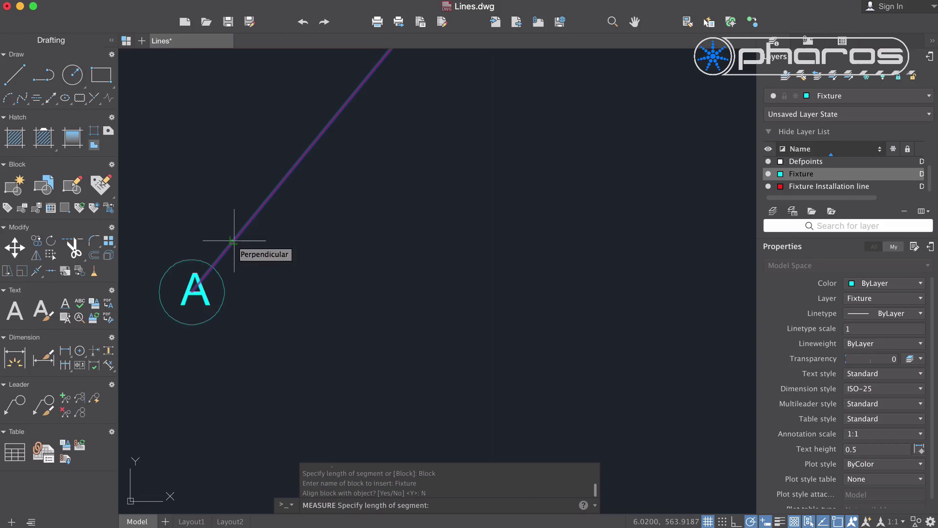
type("2")
key("Return")
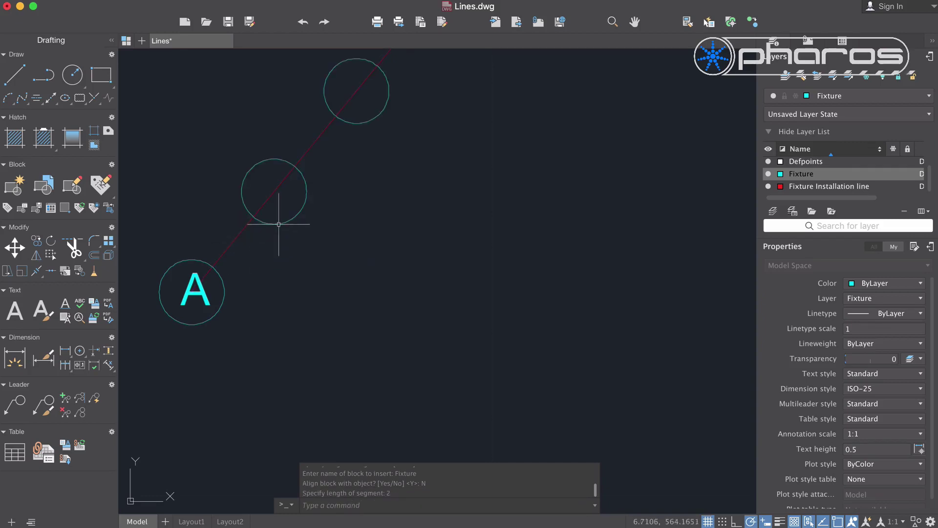
Synchronize all Fixture blocks with the attribute via BATTMAN
left_click(274, 197)
type("battman")
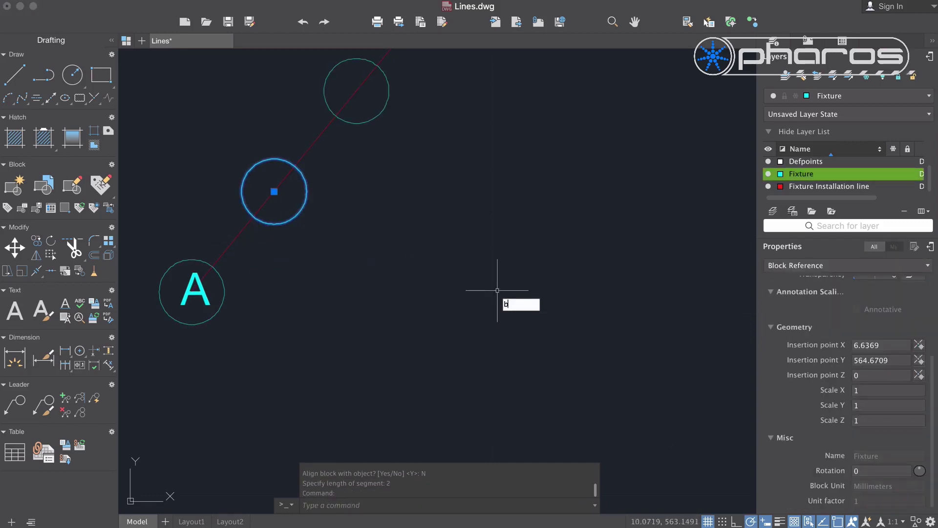
key("Return")
left_click(382, 404)
left_click(538, 309)
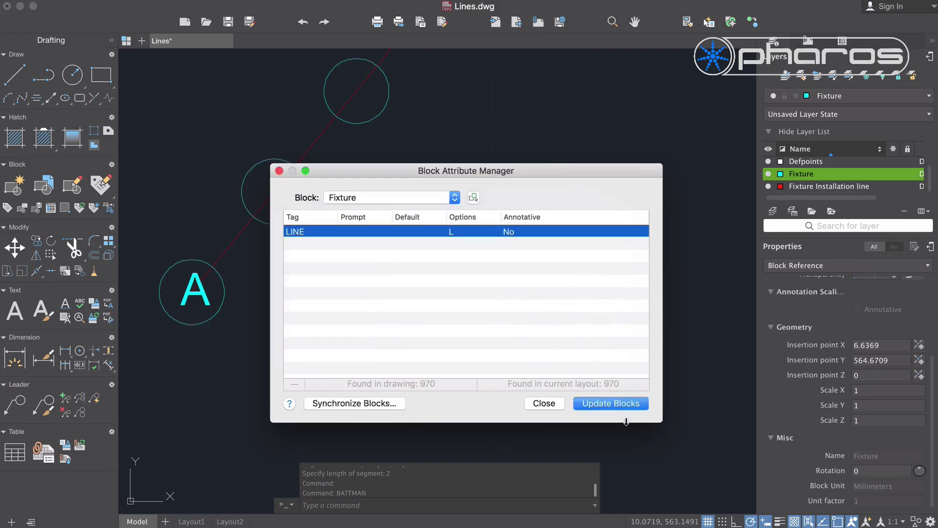
left_click(544, 403)
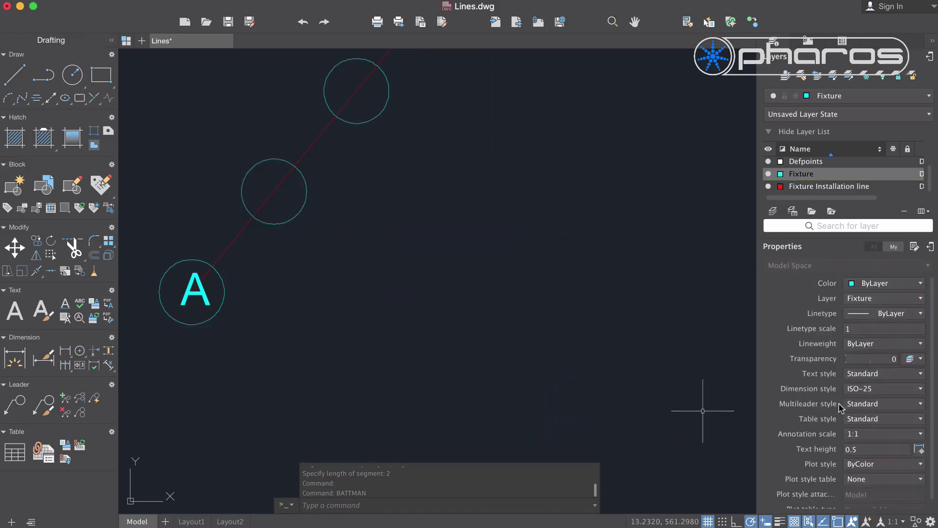
Set the second fixture's LINE value to A
left_click(273, 222)
left_click(887, 499)
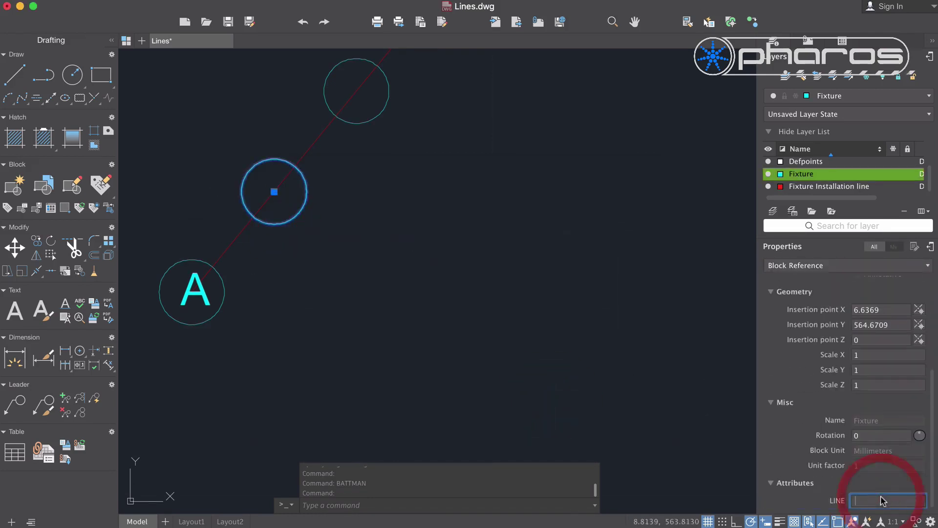
type("A")
key("Return")
left_click(503, 337)
scroll(440, 328, "down", 5)
scroll(367, 335, "down", 6)
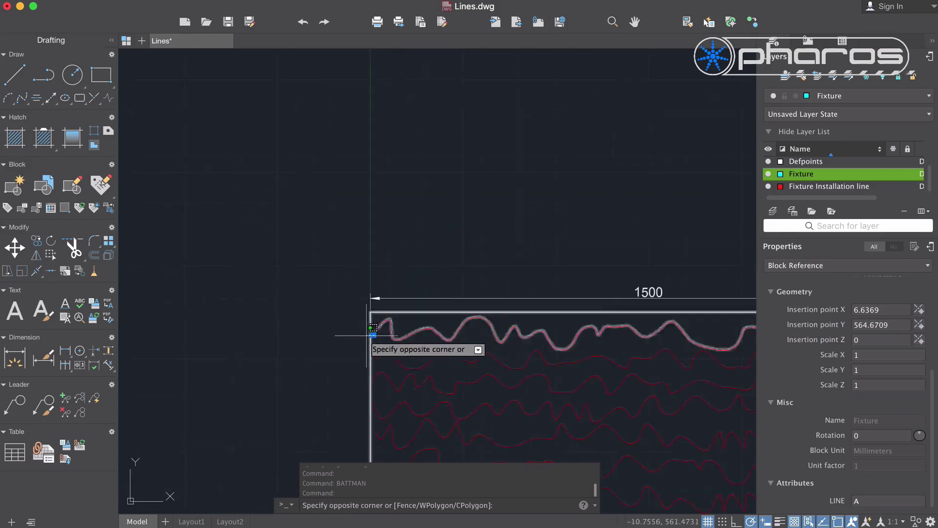
Window-select the top line's fixtures to confirm 684 block references
left_click(365, 308)
left_click(367, 309)
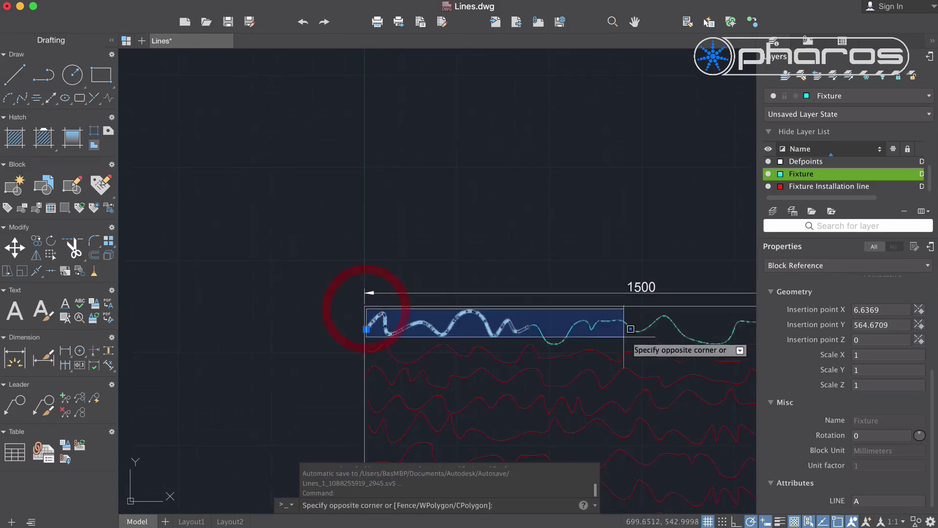
left_click(742, 351)
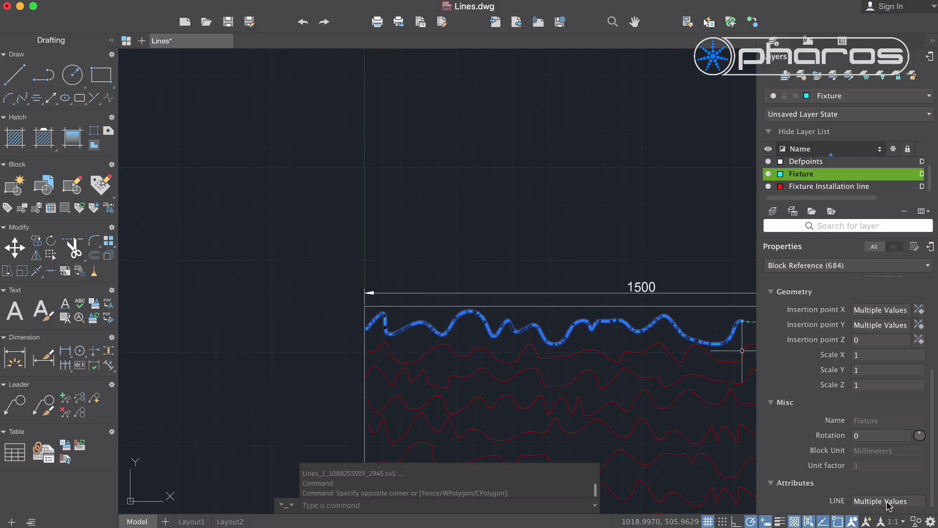
scroll(456, 248, "down", 2)
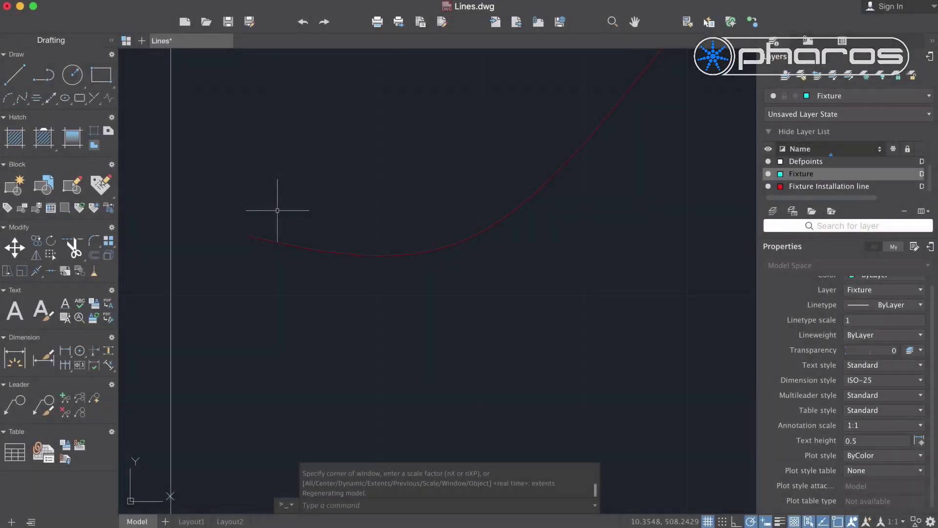
Insert a Fixture block at the red line's start with LINE value B
type("insert")
key("Return")
key("Return")
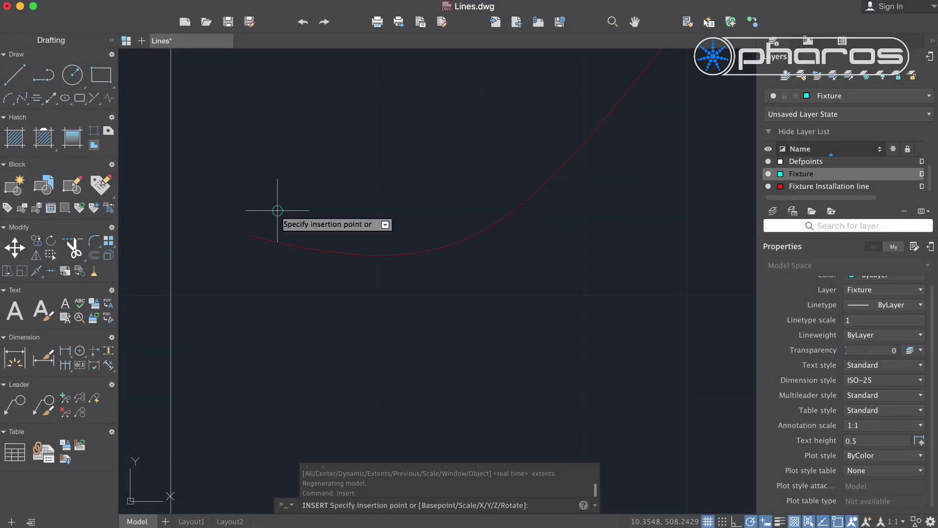
left_click(227, 247)
type("B")
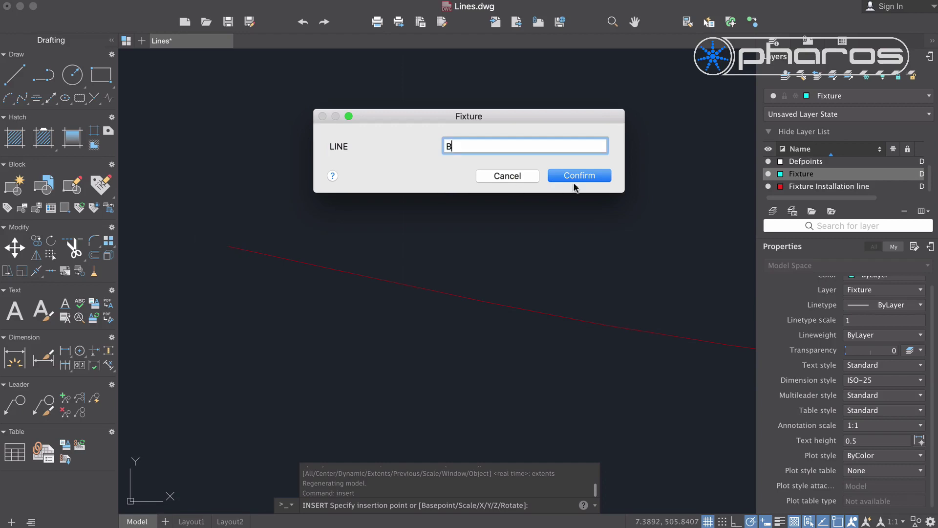
left_click(575, 180)
MEASURE that red line with unaligned Fixture blocks spaced 2 units apart
type("measure")
key("Return")
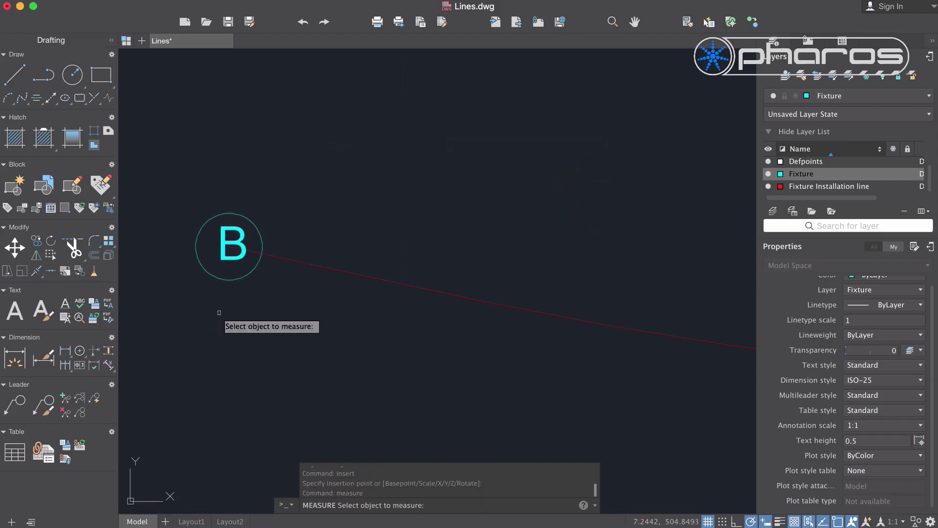
left_click(323, 267)
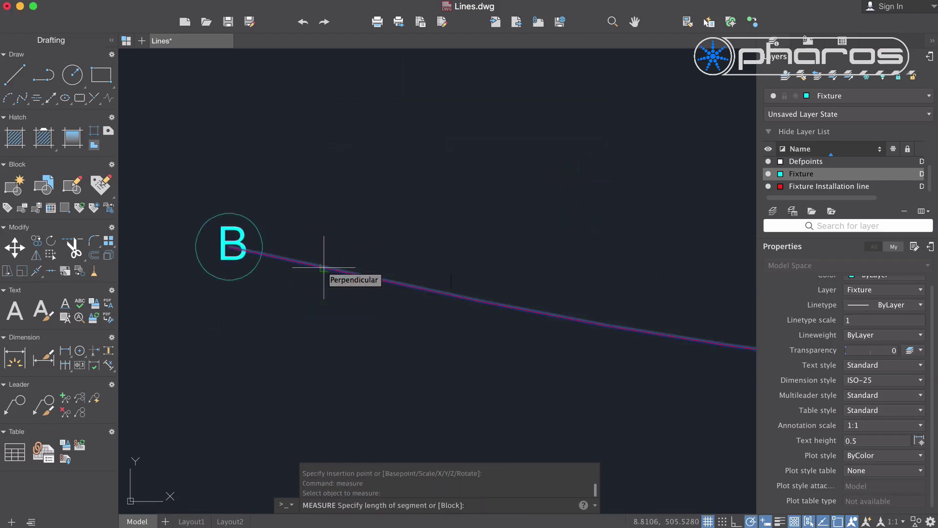
type("Block")
key("Return")
type("Fixture")
key("Return")
key("Return")
type("N")
key("Return")
type("2")
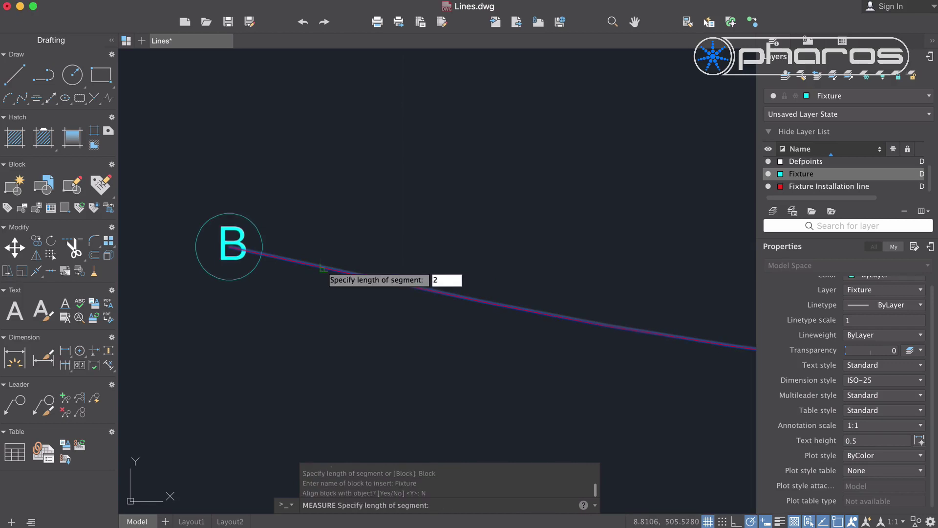
key("Return")
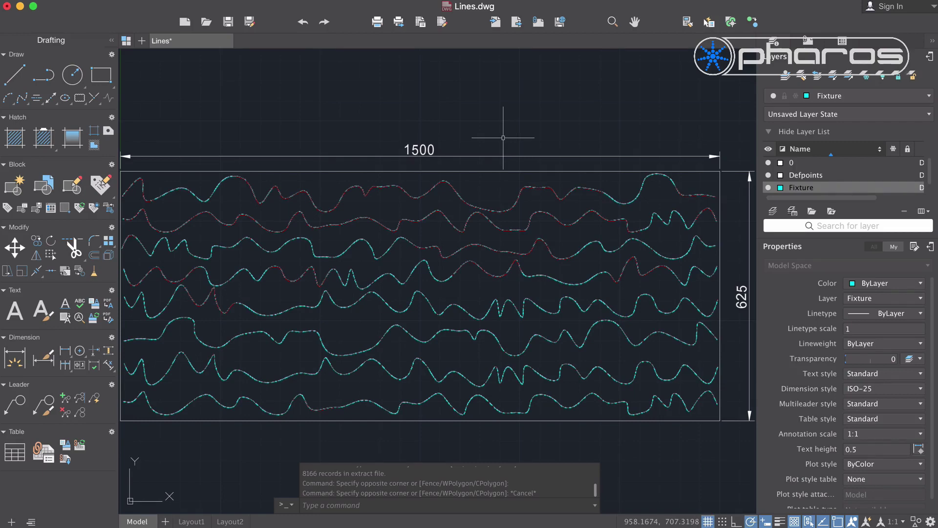
Extract attributes in CDF format using ExportTemplate.txt, saving to exportdata.txt
type("attext")
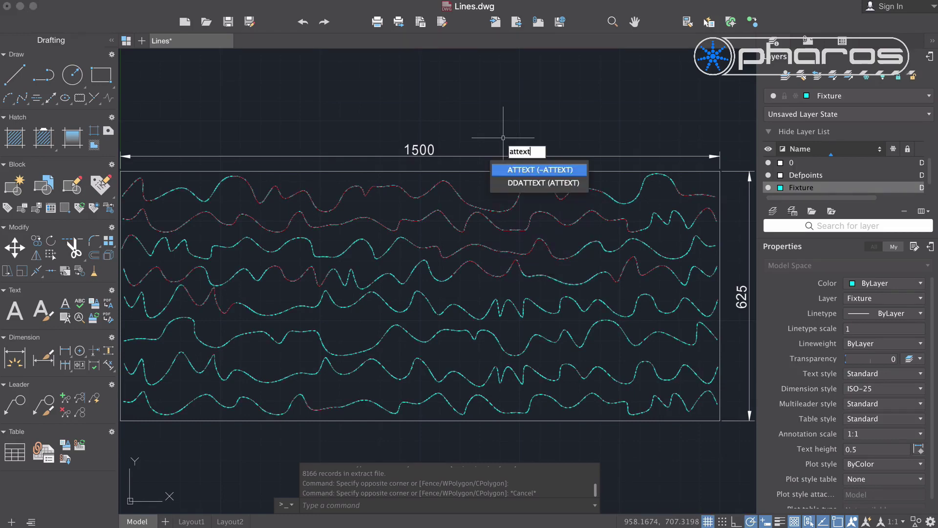
key("Return")
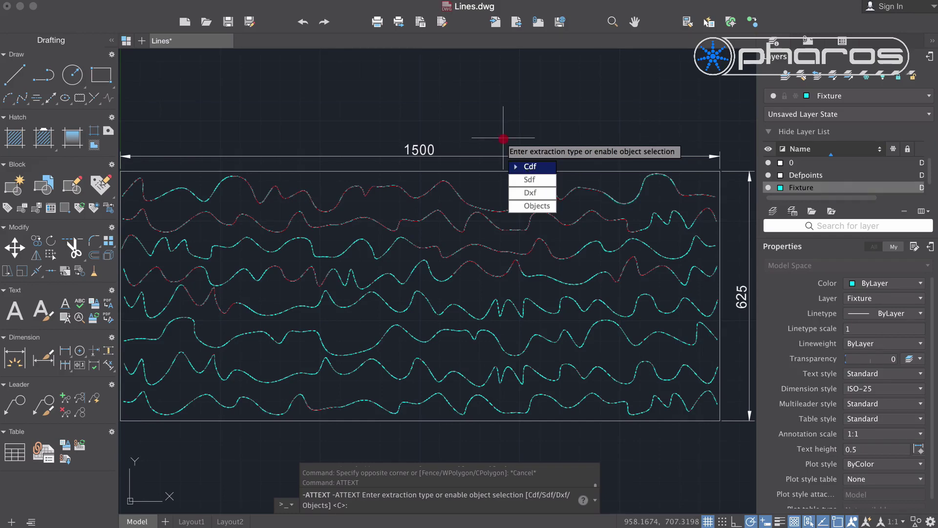
left_click(531, 166)
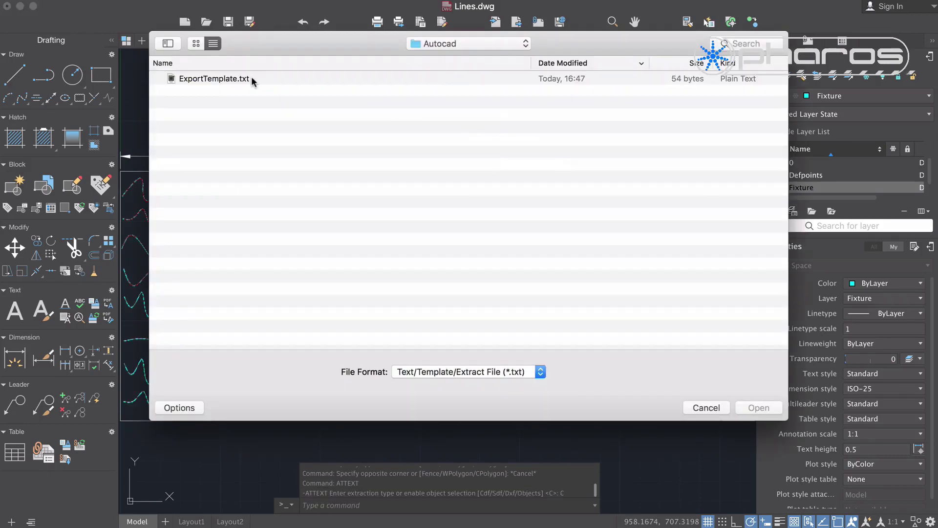
left_click(252, 79)
key("space")
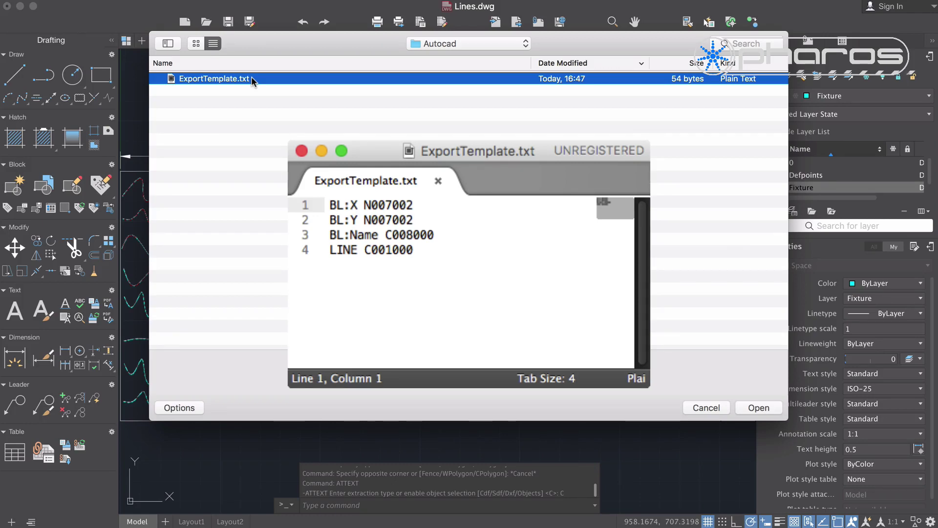
left_click(251, 80)
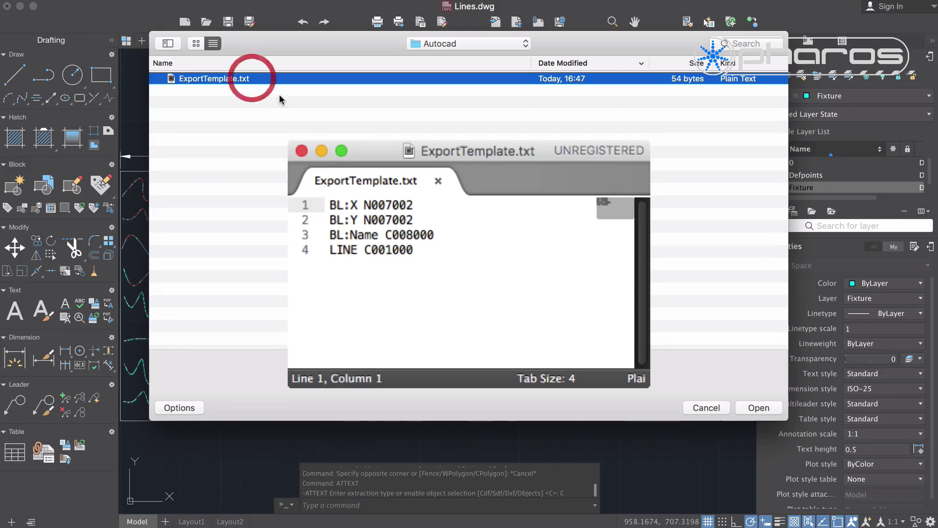
left_click(758, 408)
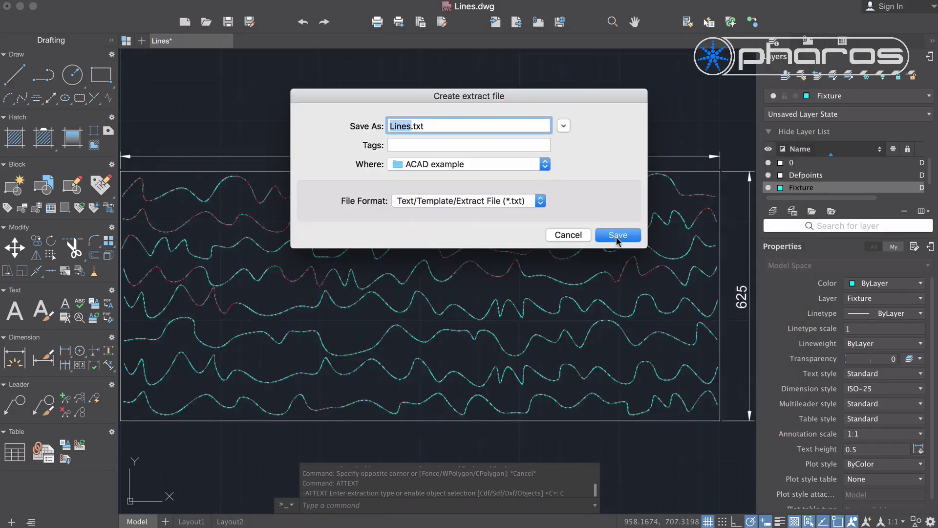
type("exportdata")
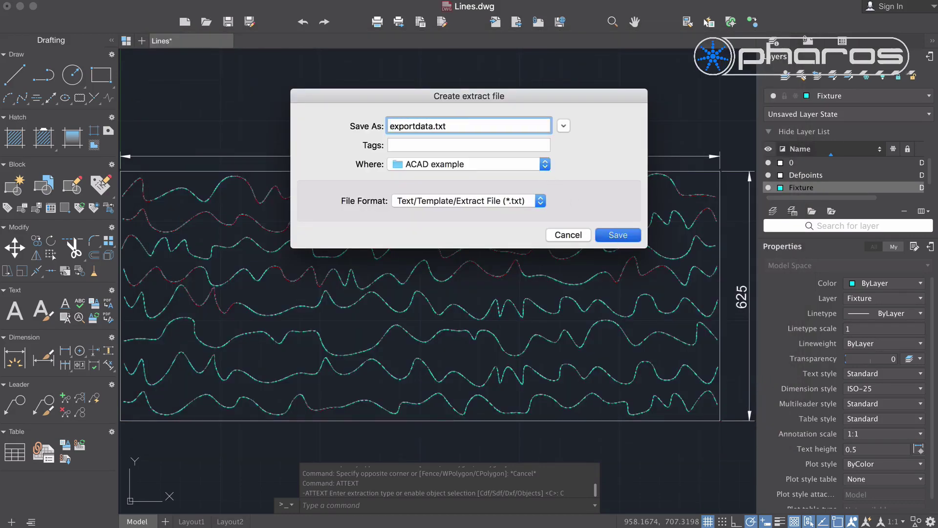
key("Return")
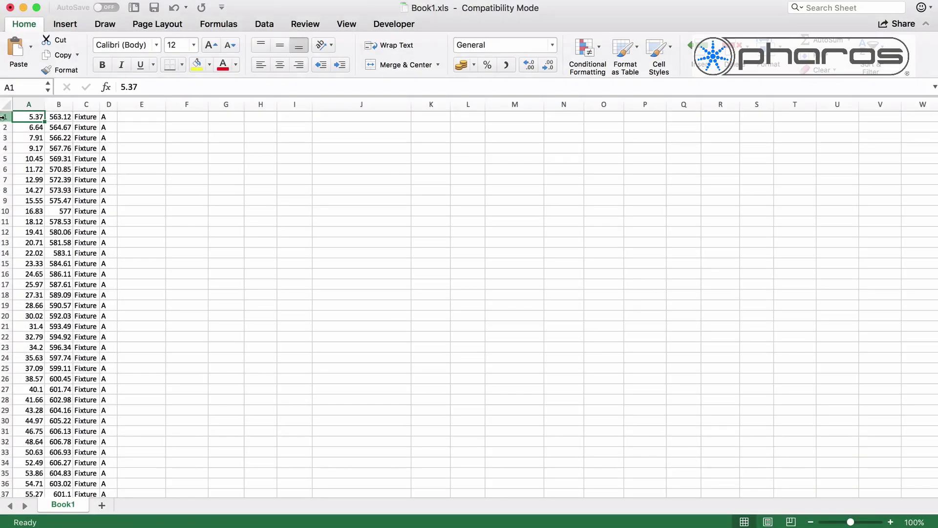
Insert a row above the data and add the headers AcadX, AcadY, Block and Line in A1:D1
left_click(3, 117)
right_click(3, 117)
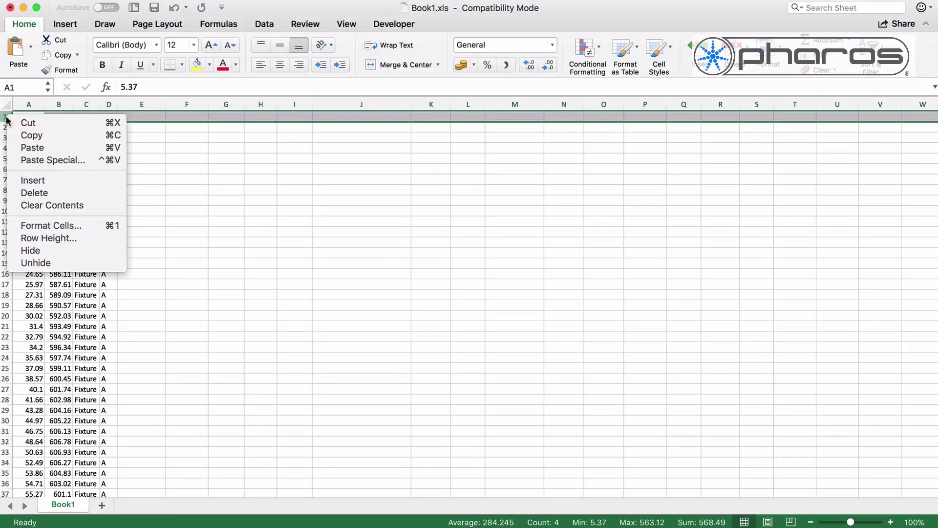
left_click(31, 180)
left_click(25, 118)
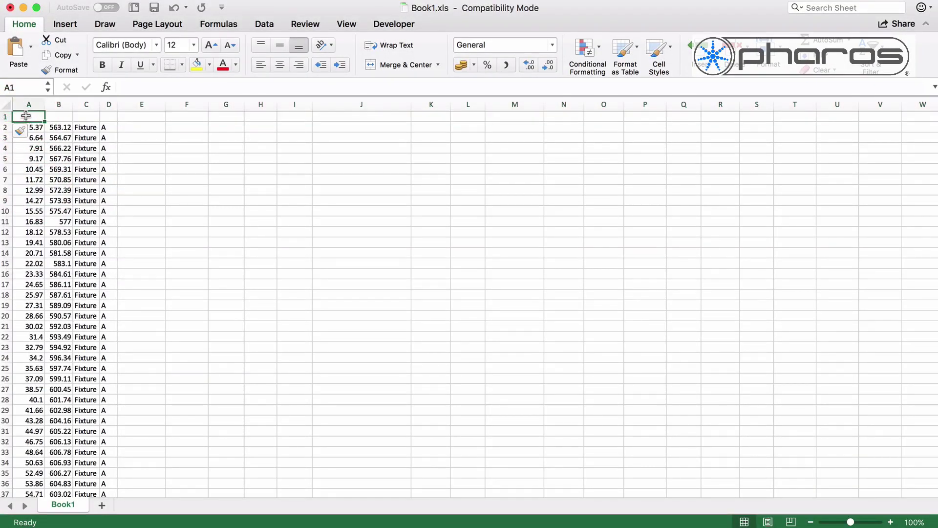
type("AcadX")
key("Tab")
type("Ac")
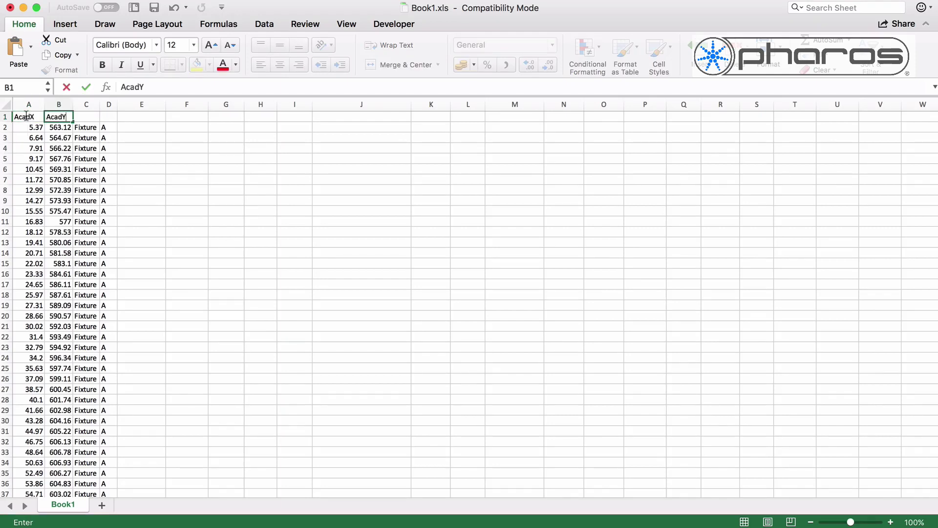
key("Tab")
type("Bl")
key("Tab")
type("Line")
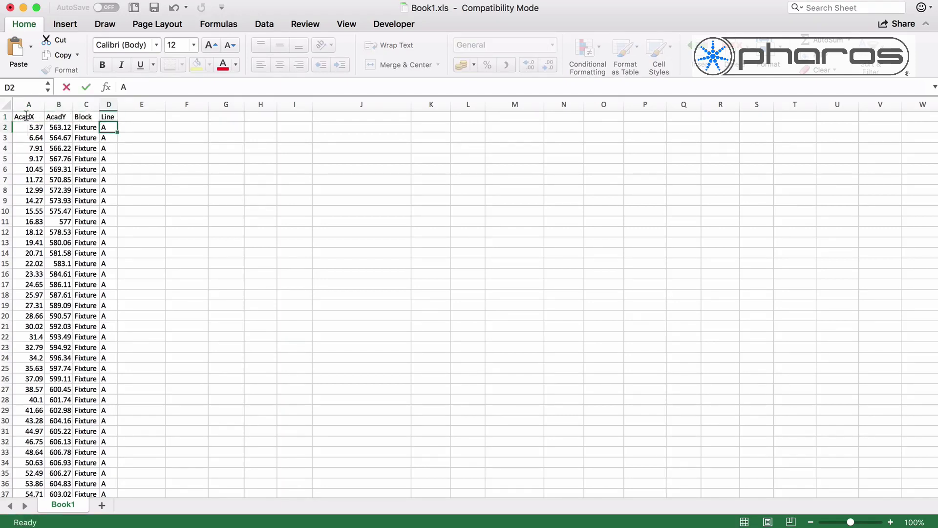
key("Return")
Custom-sort columns A–D by Line, then AcadX, treating row 1 as headers
left_click_drag(24, 104, 109, 104)
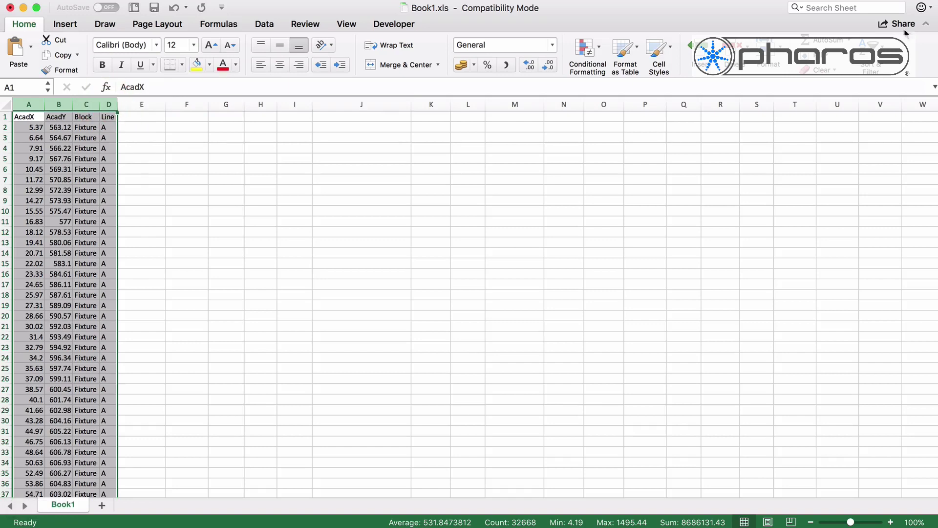
left_click(872, 55)
left_click(843, 101)
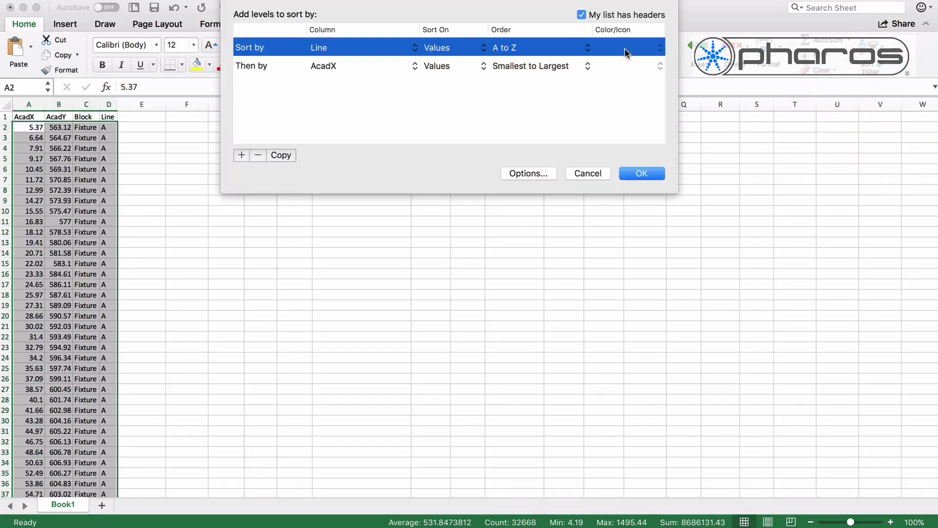
left_click(581, 15)
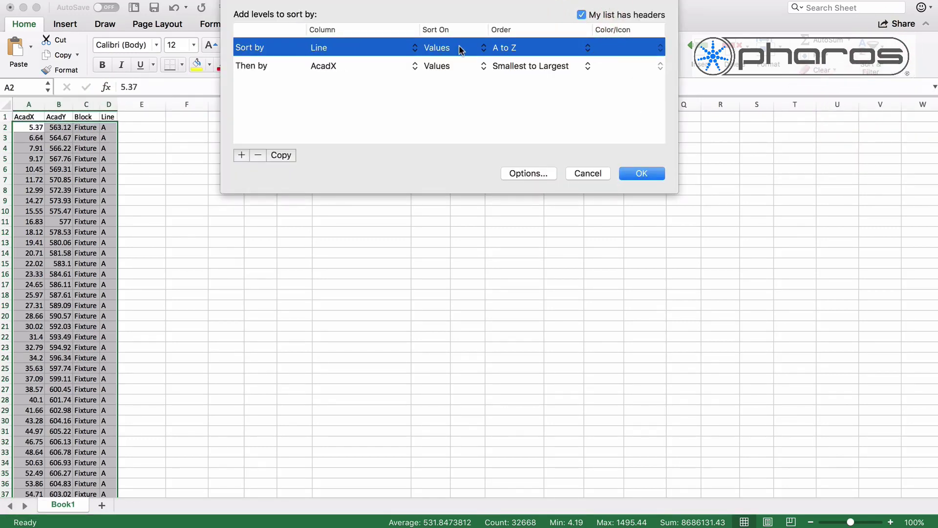
left_click(641, 174)
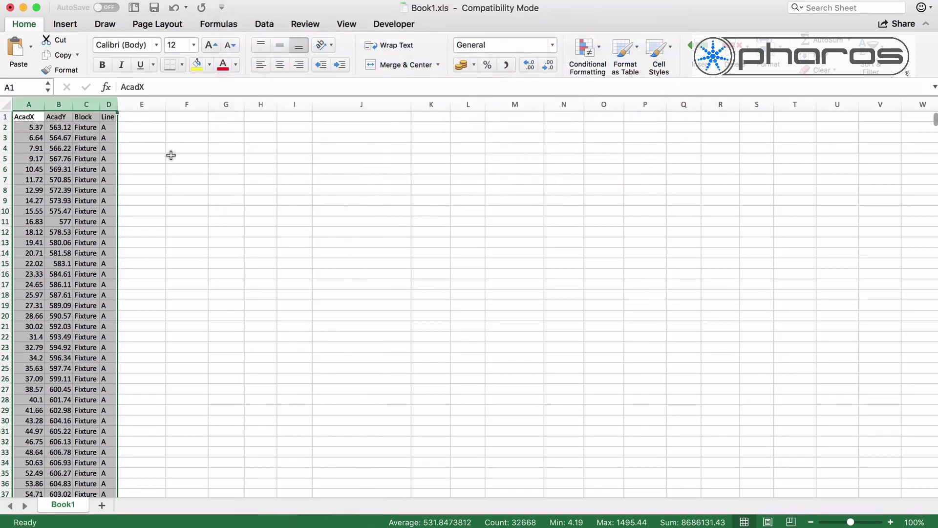
Label E1:L1 as Line number, Increment, String Nr, Node Nr, Number, Name, X and Y
left_click(145, 117)
type("Line number")
key("Tab")
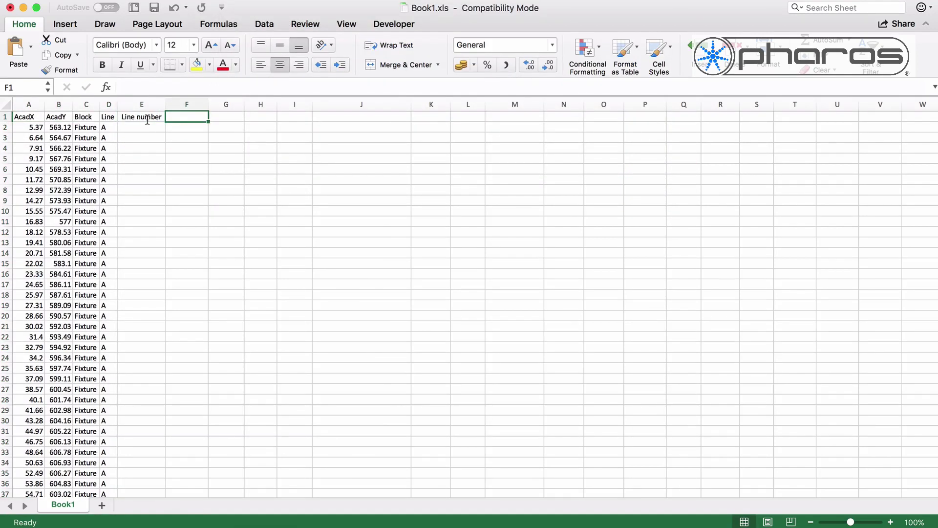
type("Increment")
key("Tab")
type("String Nr")
key("Tab")
type("Node Nr")
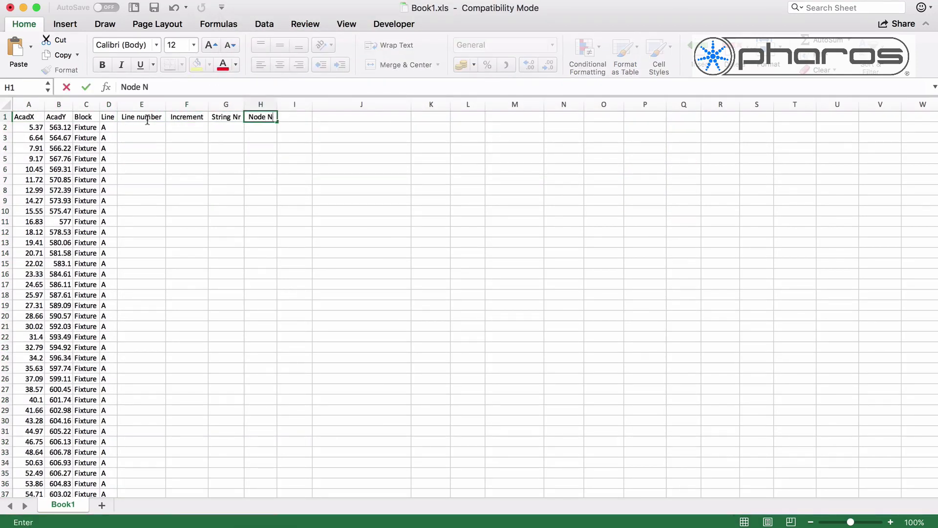
key("Tab")
type("Number")
key("Tab")
type("Name")
key("Tab")
type("X\tY")
Label M1:S1 as Manufacturer ID, Model ID, Mode ID, Controller, Protocol, Universe and Channel
key("Tab")
type("Manufacturer ID")
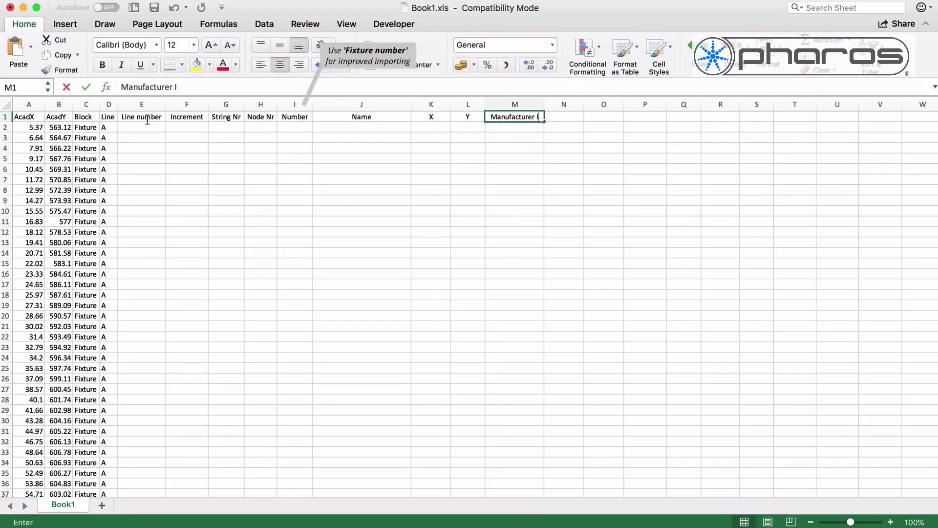
key("Tab")
type("Model ID")
key("Tab")
type("Mode ID")
key("Tab")
type("Controller")
key("Tab")
type("Protocol")
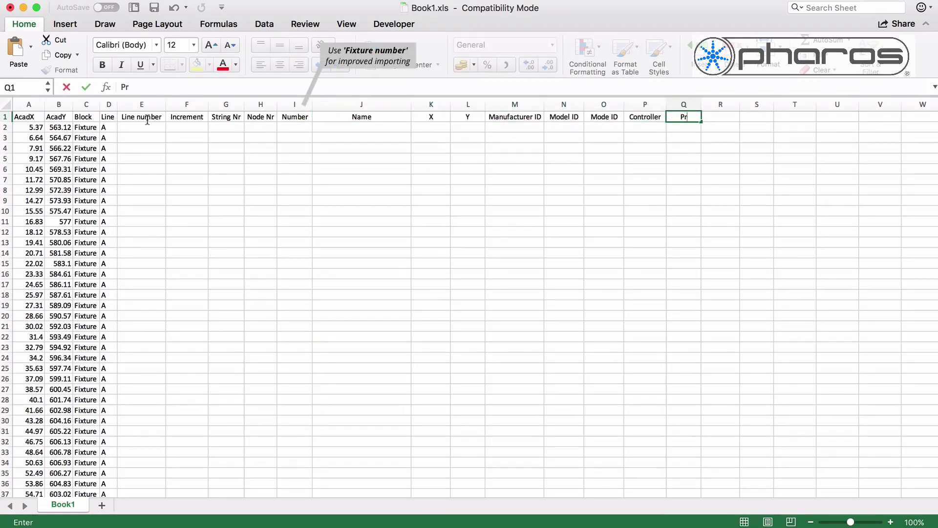
key("Tab")
type("Universe")
key("Tab")
type("Channel")
key("Return")
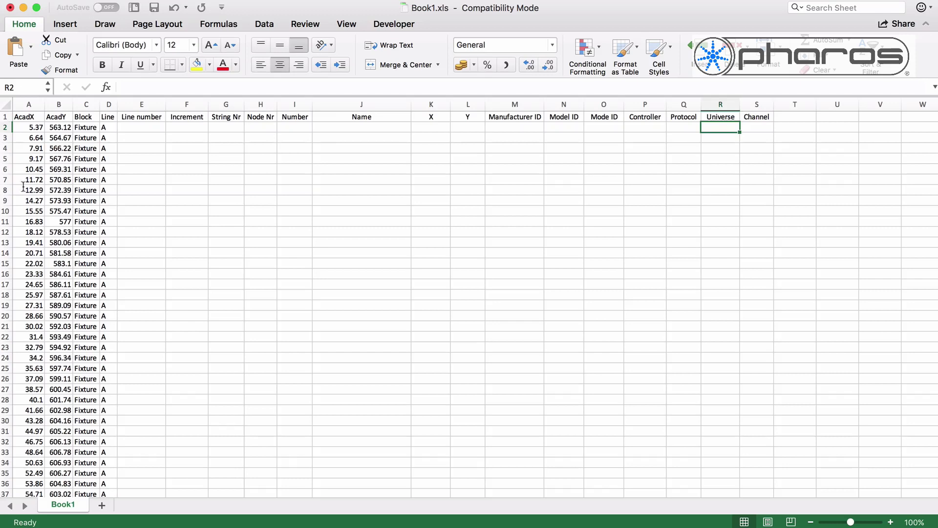
left_click(135, 129)
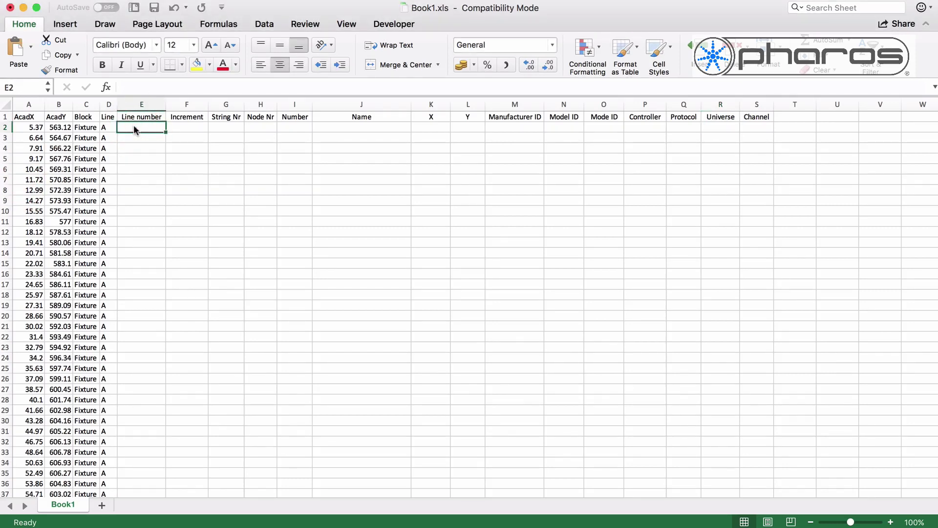
Fill the Line number column with =IF(D2=D1,E1,E1+1), with E2 overwritten as 1
type("=If(")
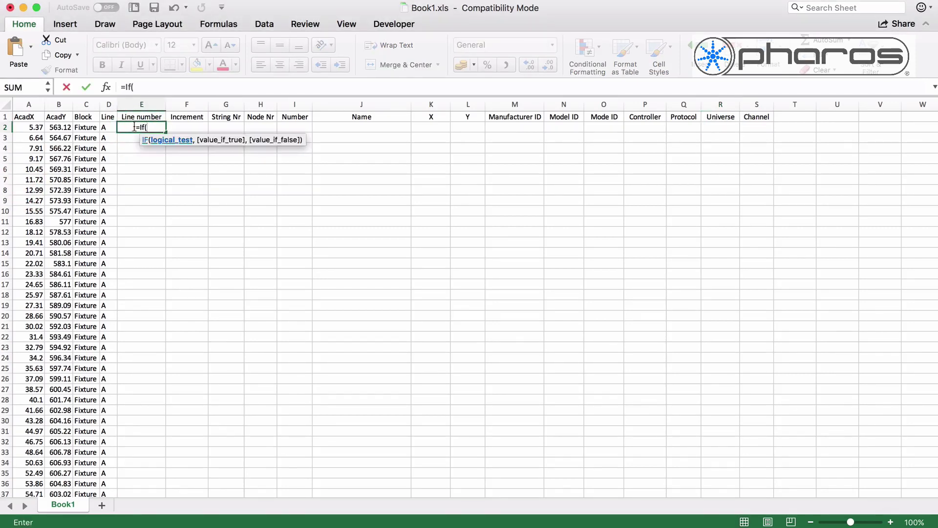
type("D2=D1,")
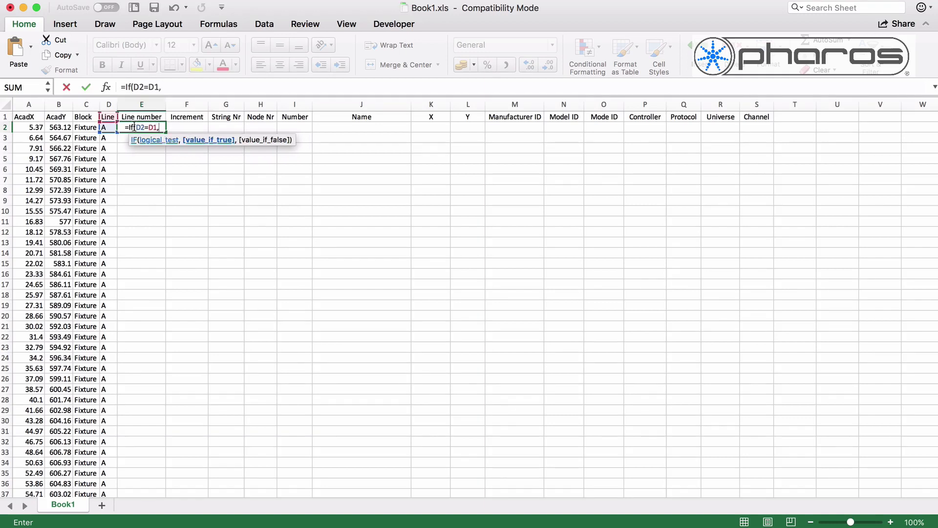
type("E1,E1+1)")
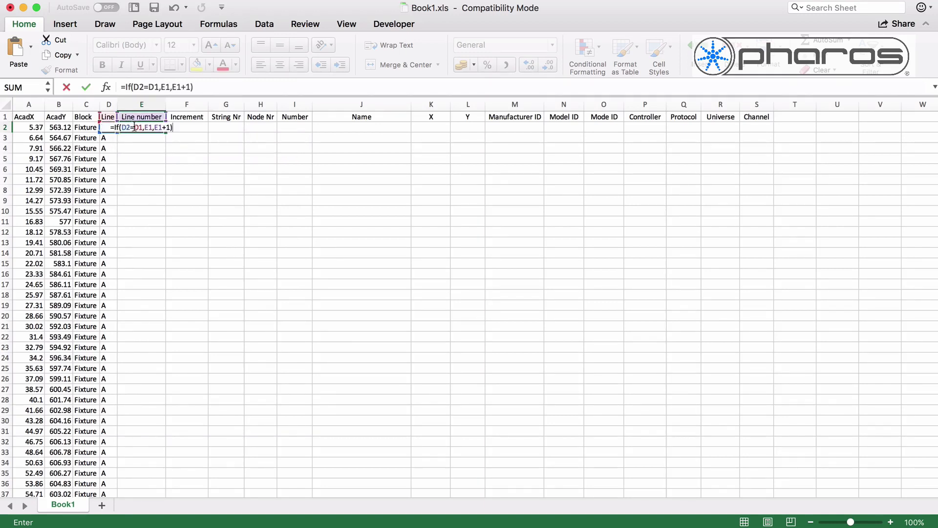
key("Return")
left_click(164, 128)
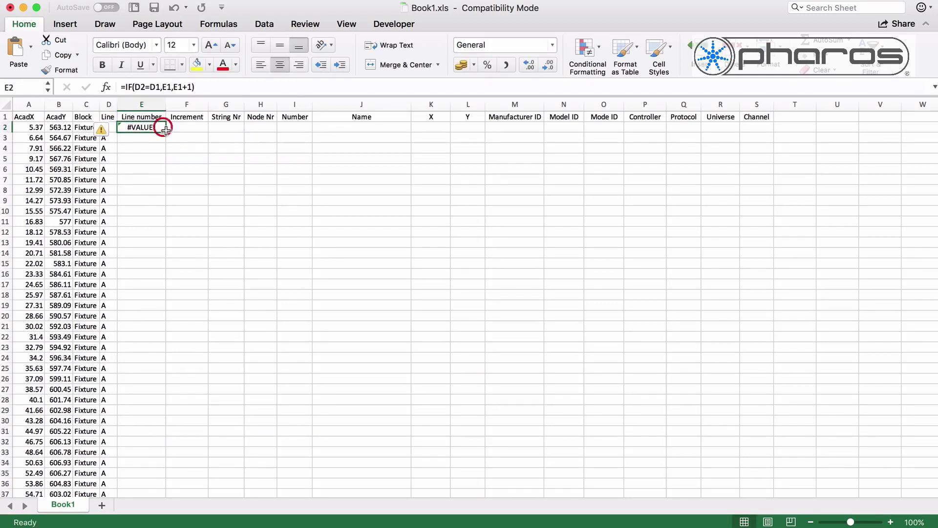
double_click(166, 131)
left_click(162, 128)
type("1")
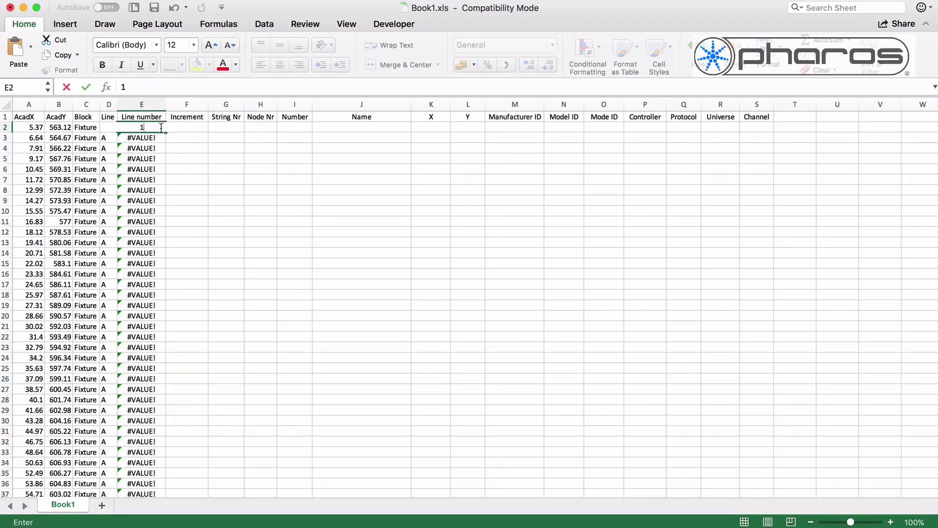
key("Return")
Fill the Increment column down with =IF(D2=D1,F1+1,1)
key("Up")
key("Right")
type("=")
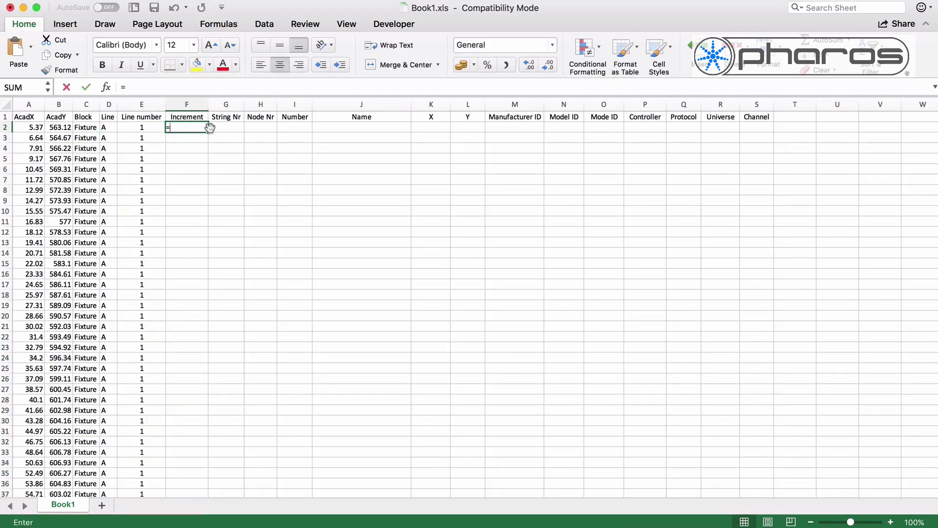
type("IF(D2=D1")
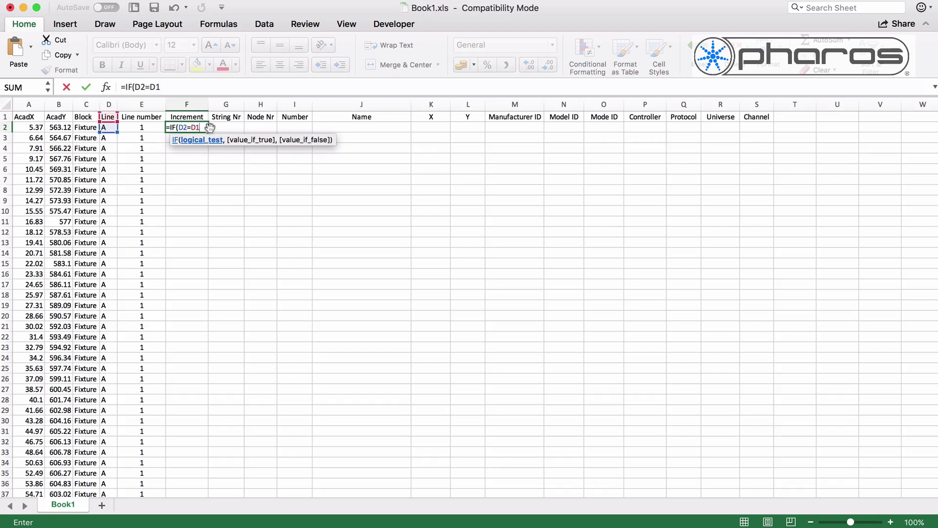
type(",F1+1,1)")
key("Return")
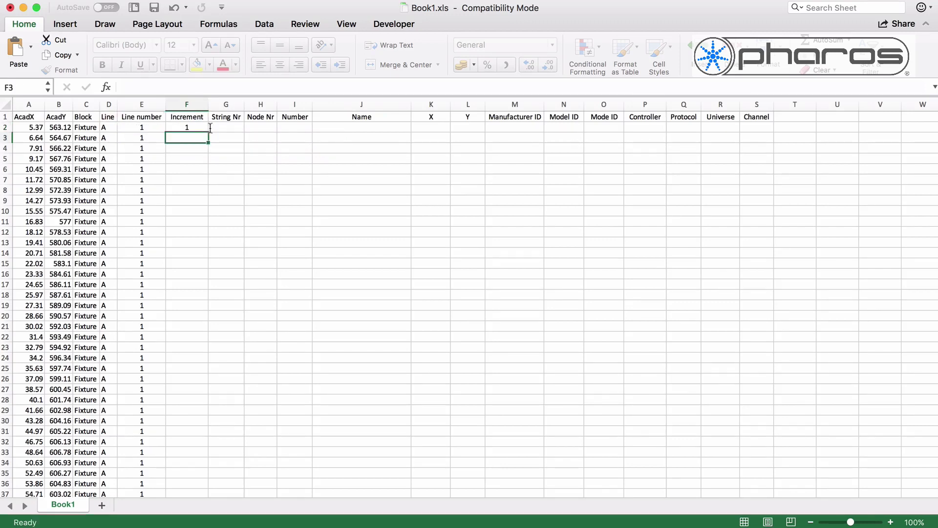
left_click(206, 128)
double_click(209, 132)
Fill String Nr with =ROUNDUP(F2/60,0) and Node Nr with =F2-(ROUNDDOWN((F2-1)/60,0)*60)
left_click(238, 128)
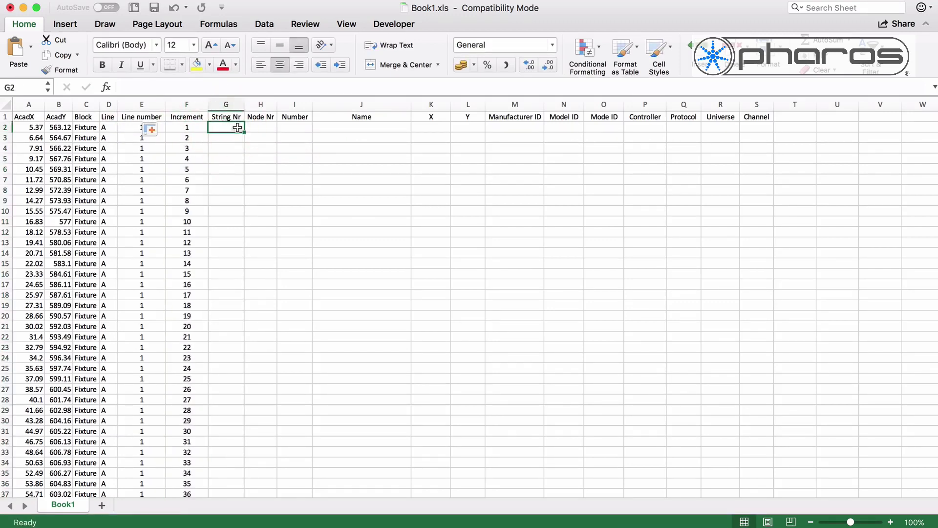
type("=Roundup(F")
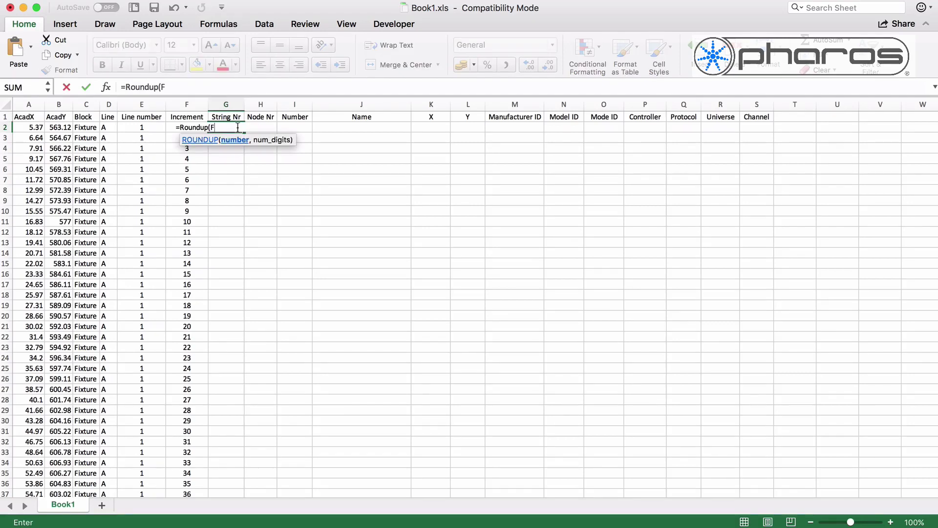
type("2/60,0)")
key("Return")
left_click(243, 129)
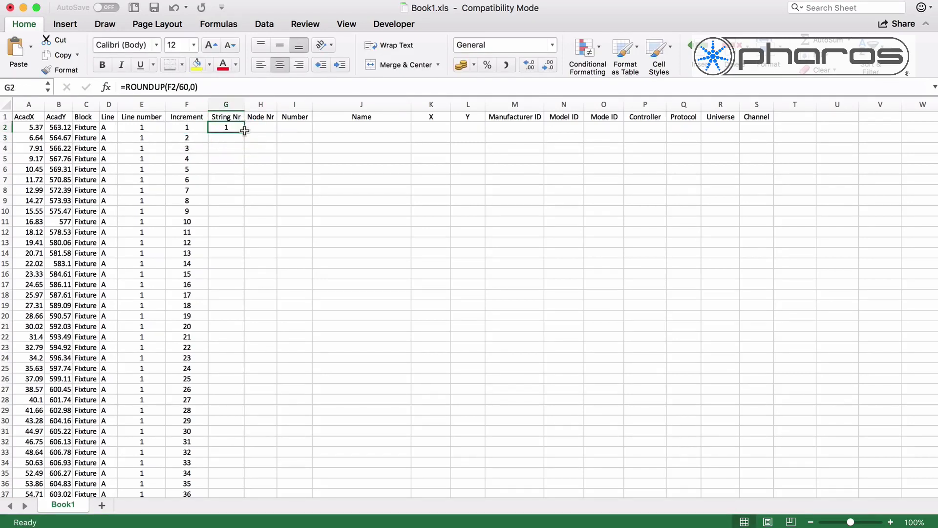
double_click(244, 131)
left_click(264, 128)
type("=F2-")
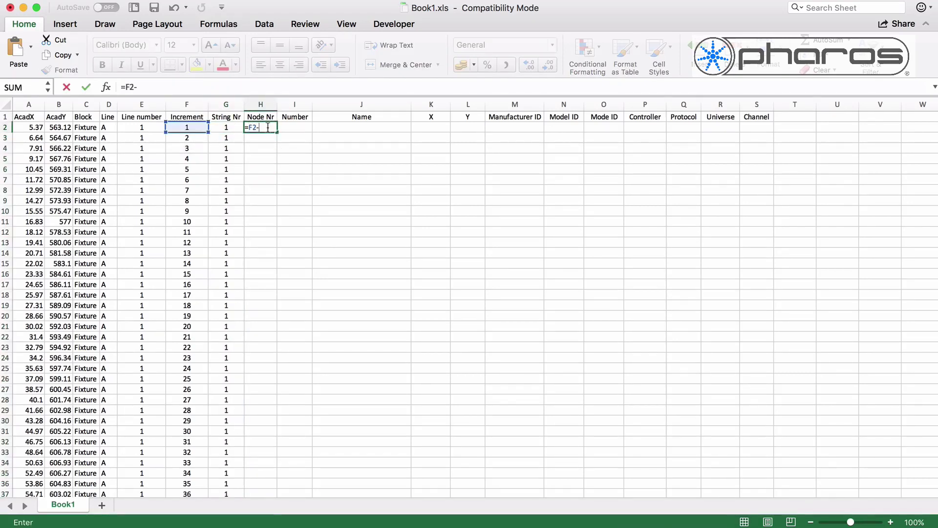
type("(rounddown((")
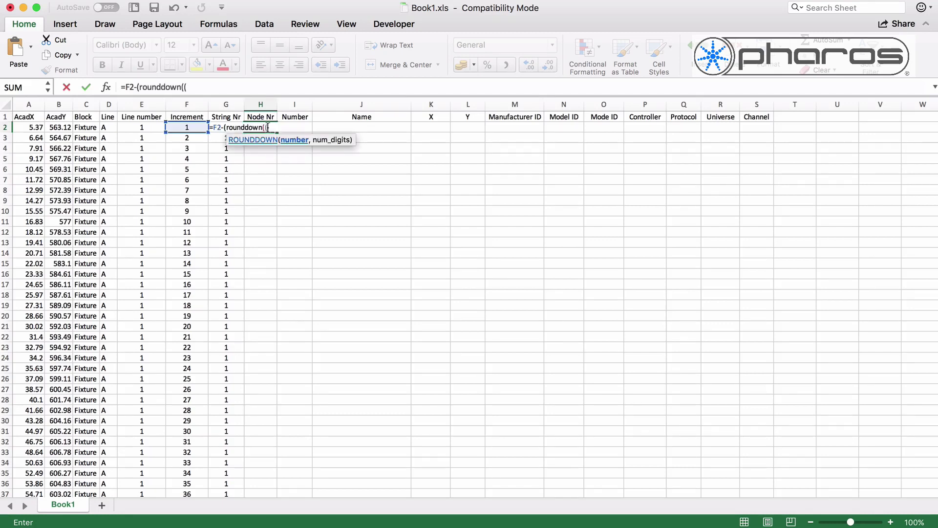
type("F2-1)/")
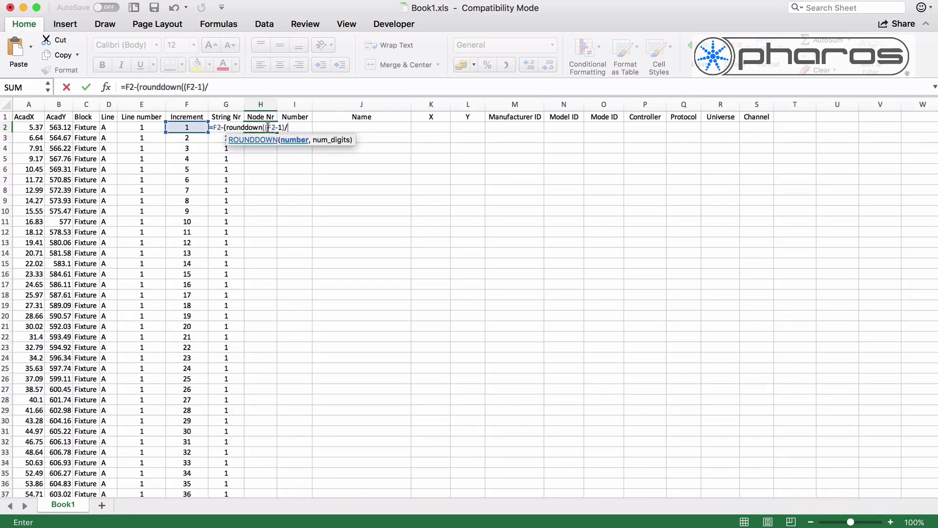
type("60,0)*")
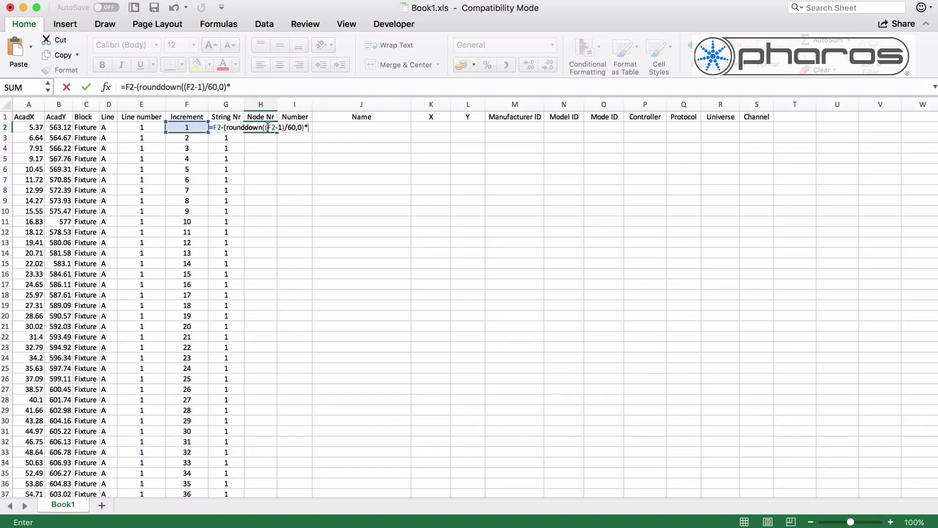
type("60)")
key("Return")
double_click(277, 132)
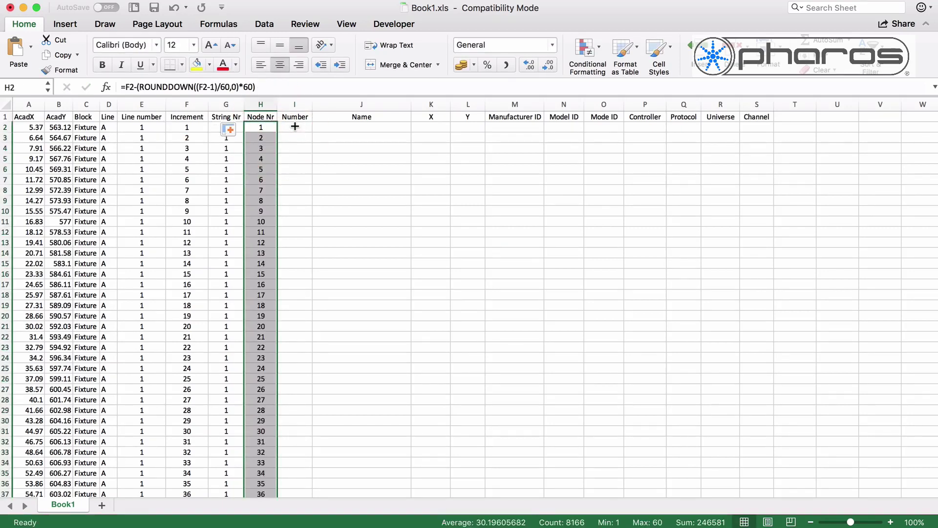
Fill the Number column with =I1+1 starting at 1, and type the Line_/String_/Node_ Name formula
left_click(295, 126)
type("=I1+1")
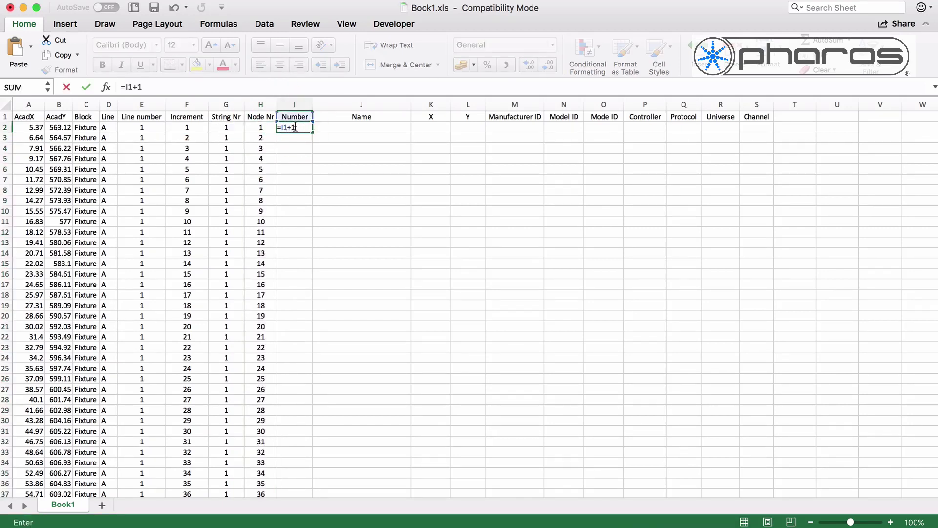
key("Return")
double_click(313, 132)
left_click(303, 127)
type("1")
key("Tab")
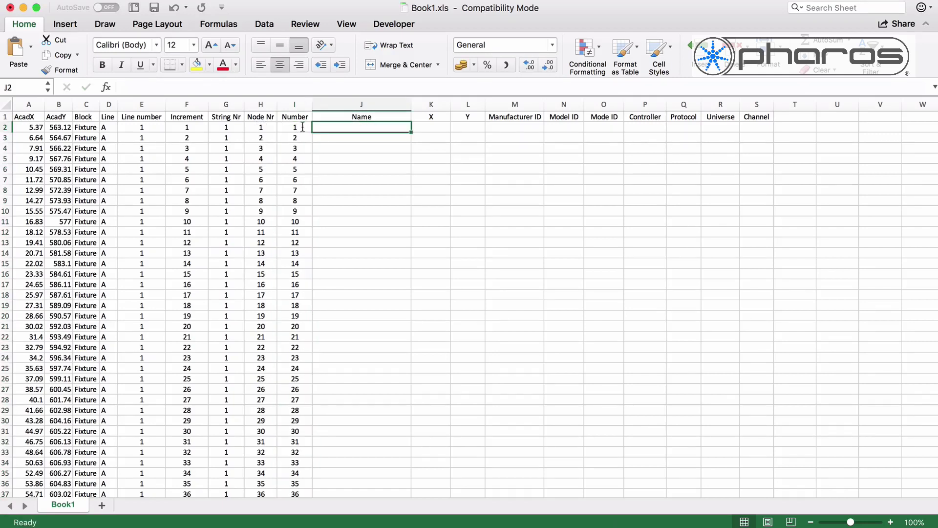
type("=\"Line_\"&D2&\",")
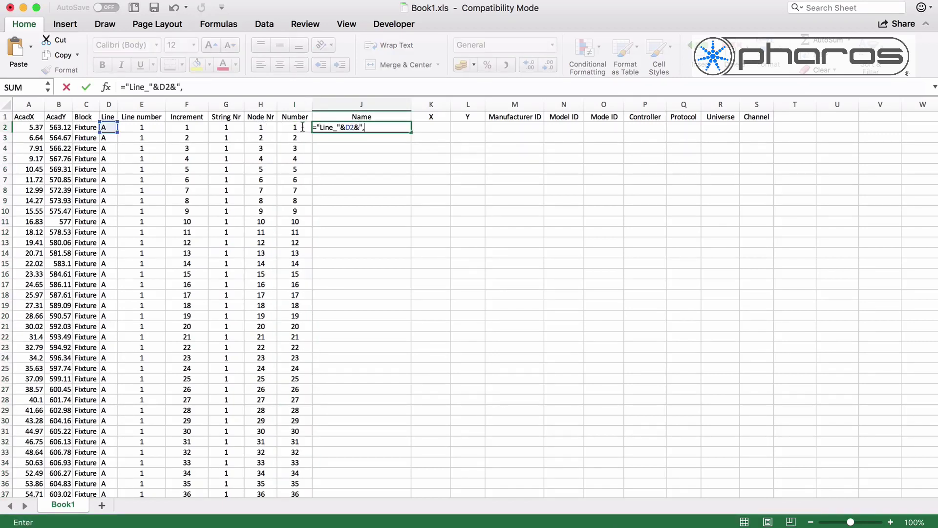
type(" String_\"&G2&\", Node_\"&H")
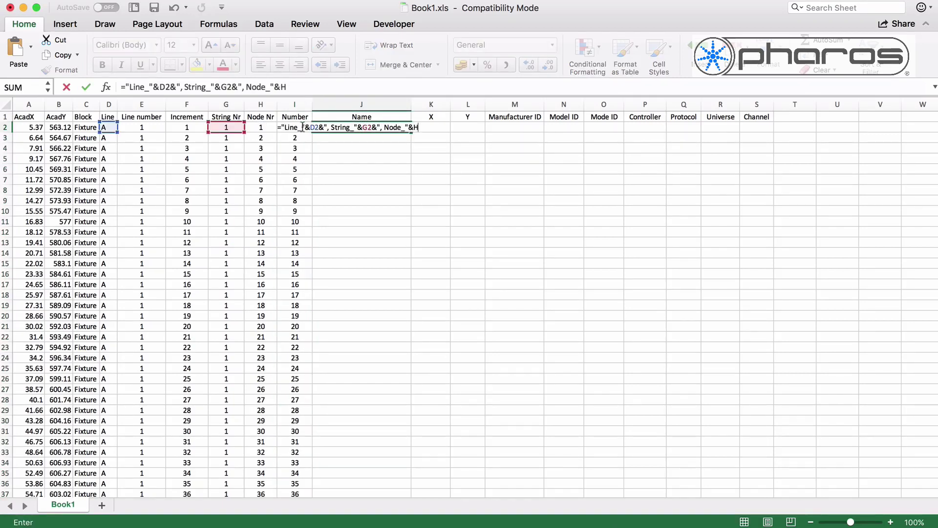
type("2")
Fill the Line_/String_/Node_ Name labels down column J
key("Return")
left_click(403, 128)
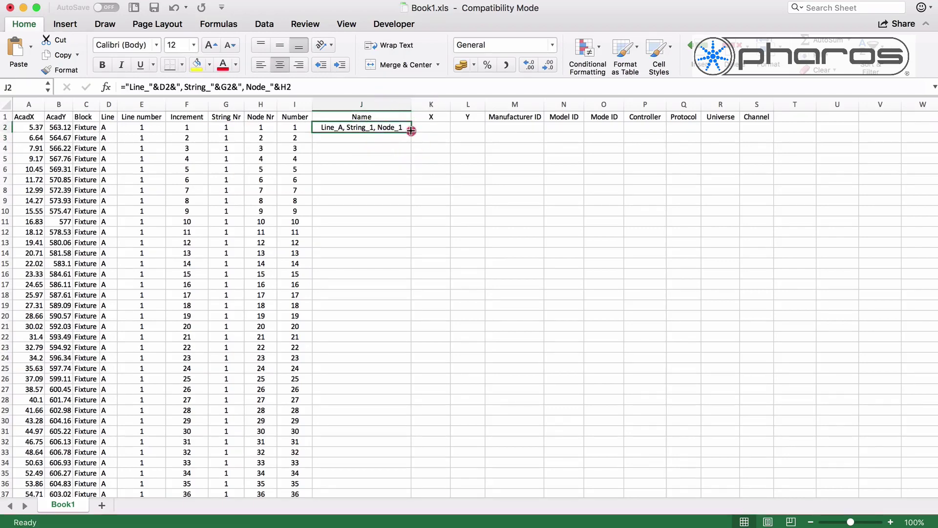
double_click(411, 133)
Fill column X down with =A2 and enter the Y formula subtracting AcadY in L2
left_click(424, 127)
type("=A2")
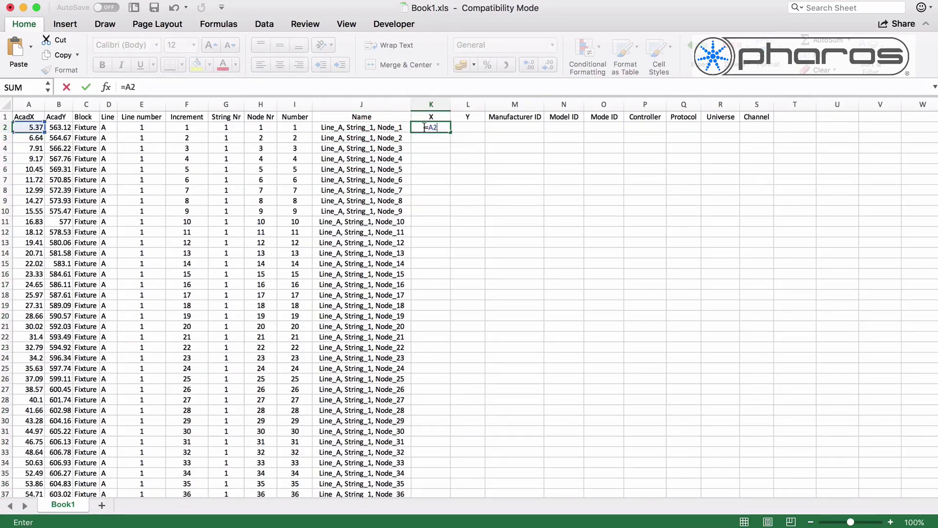
key("Return")
left_click(433, 127)
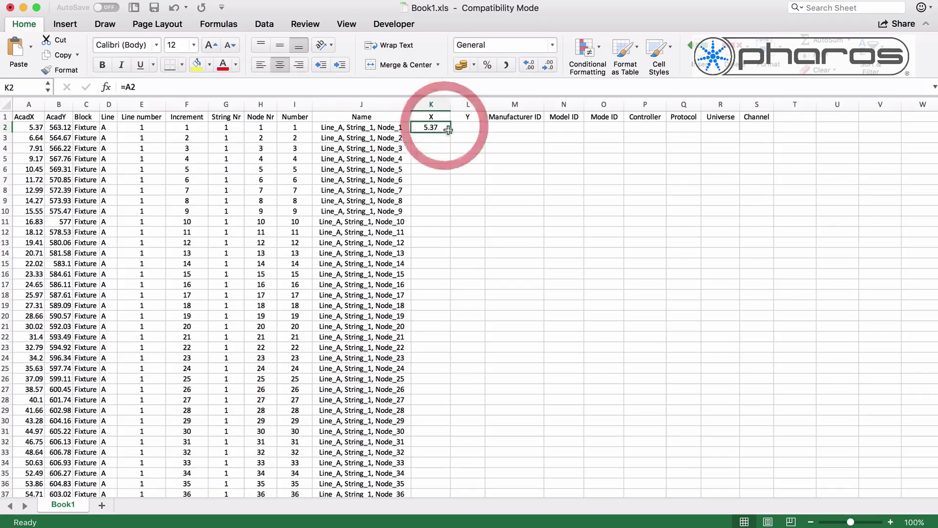
double_click(450, 133)
left_click(468, 127)
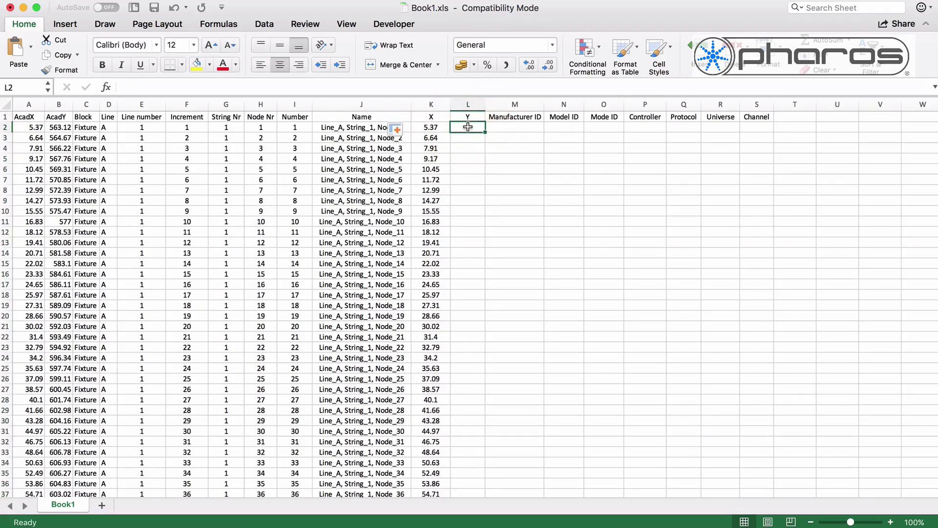
type("=3")
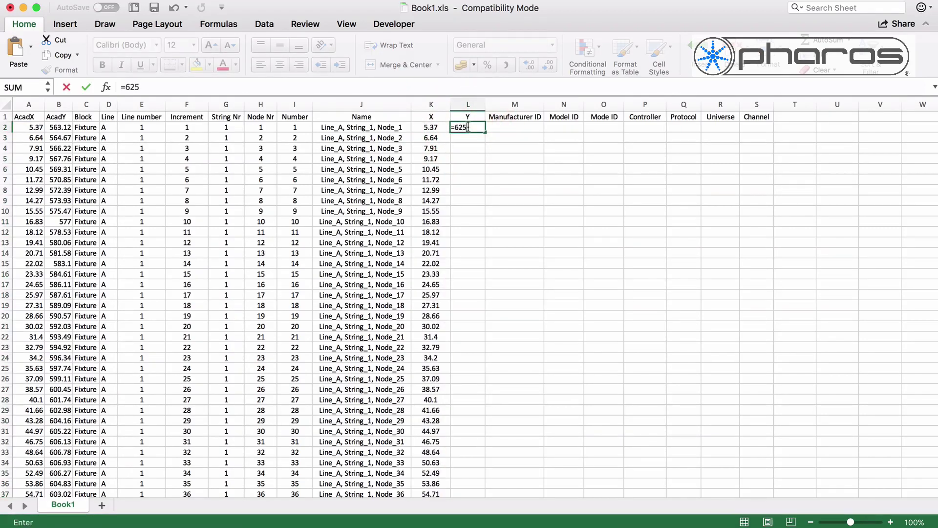
type("25-B2")
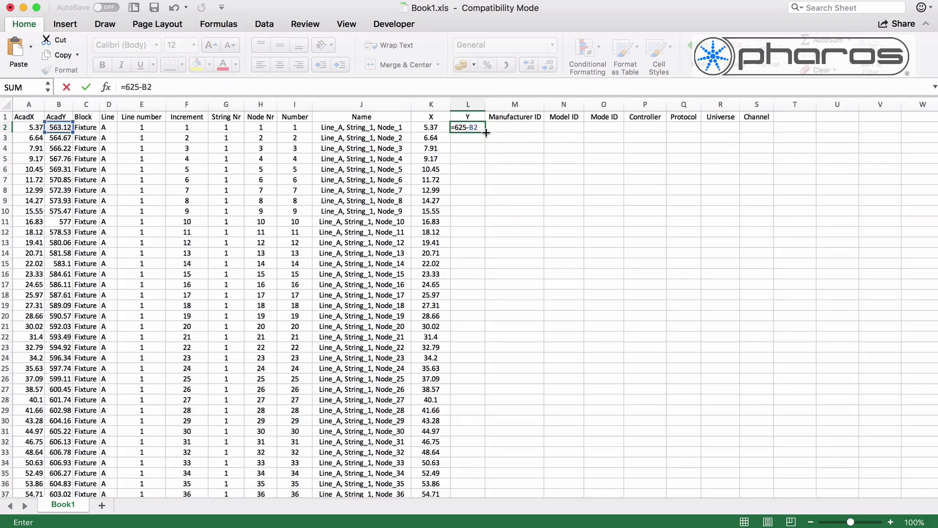
key("Return")
Fill Y down, then enter Manufacturer ID 0, Model ID 12, Mode ID 1, Controller 1, Protocol sACN
double_click(484, 130)
left_click(518, 128)
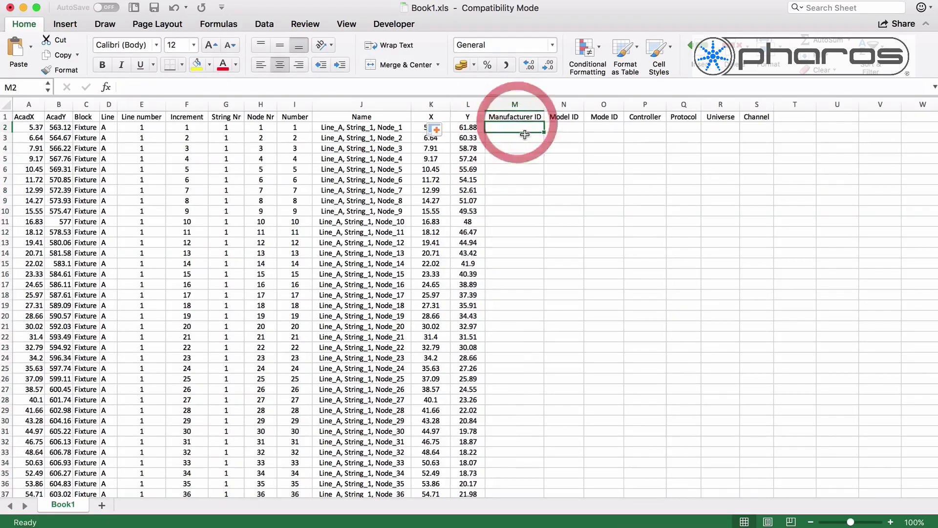
type("0")
key("Tab")
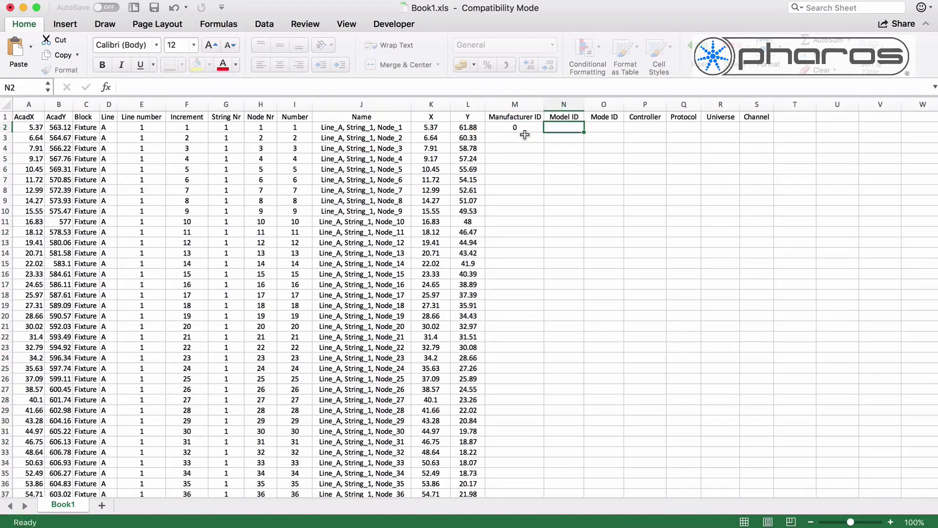
type("12")
key("Tab")
type("1")
key("Tab")
type("1")
key("Tab")
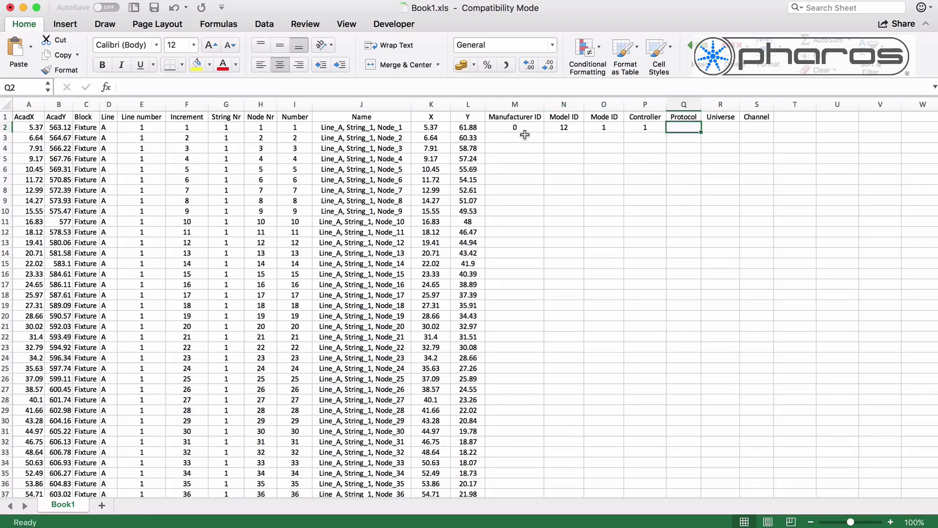
type("sACN")
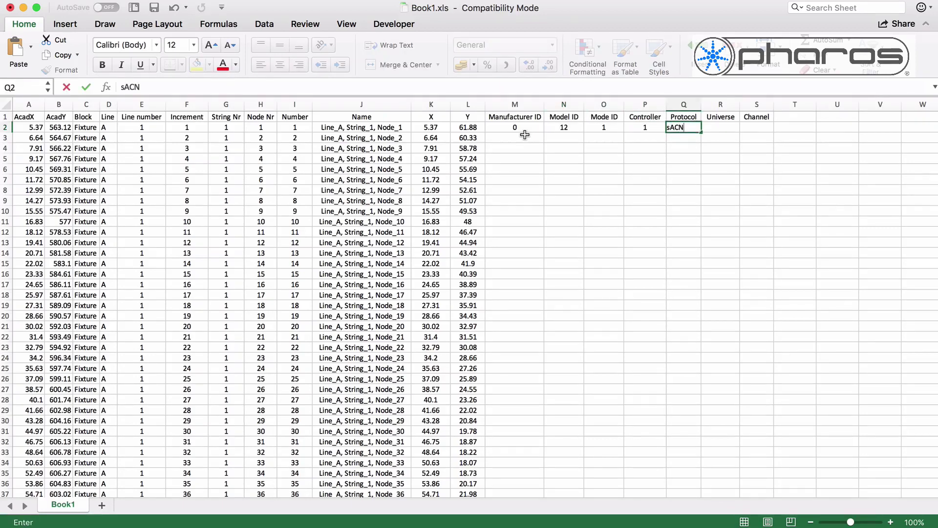
Copy the ID, Controller and sACN values down columns M through Q
left_click(518, 127)
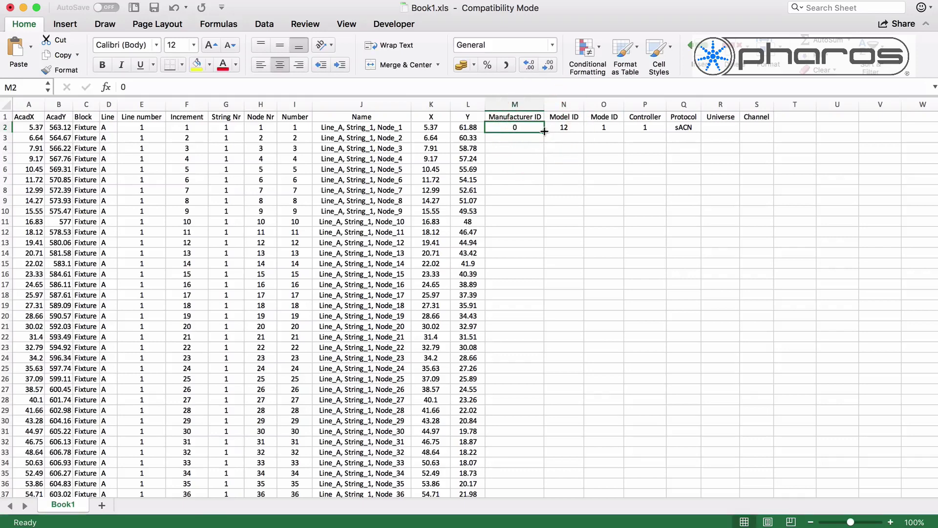
double_click(544, 132)
left_click(582, 129)
double_click(586, 132)
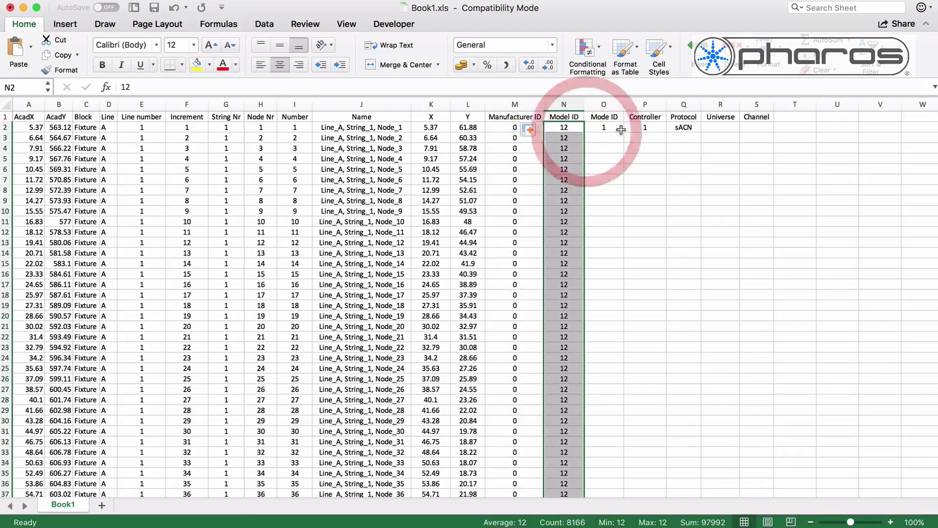
left_click(604, 128)
double_click(624, 132)
left_click(645, 128)
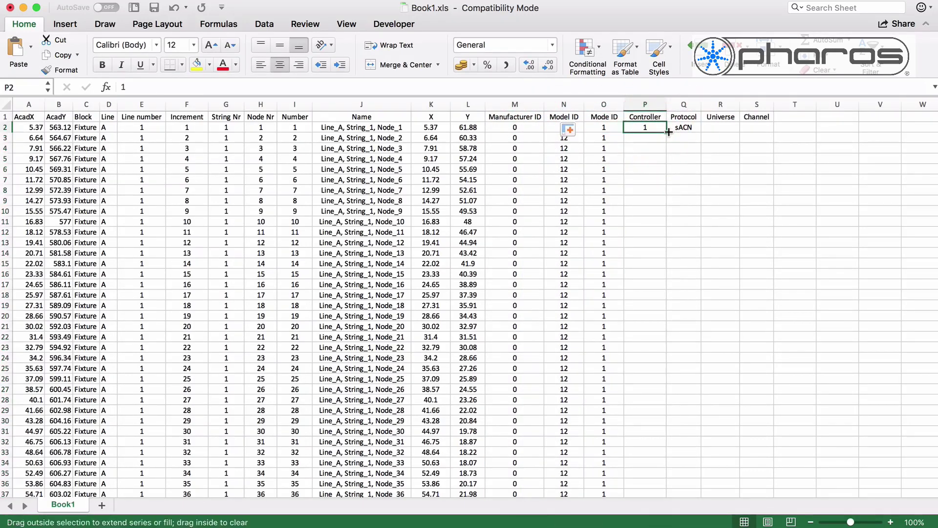
double_click(665, 133)
left_click(684, 128)
double_click(702, 131)
Fill Universe with =E2*100+G2 and Channel with =H2*8-7, then save the workbook
left_click(721, 128)
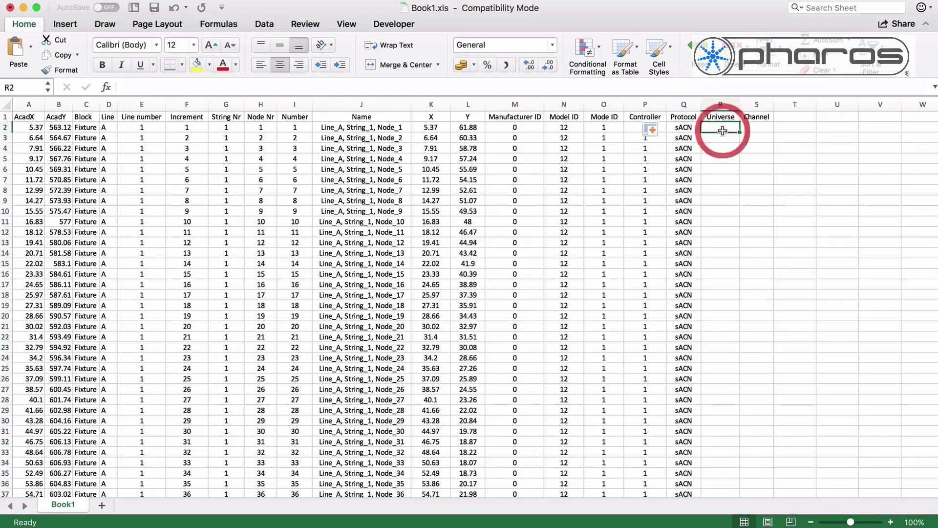
type("=")
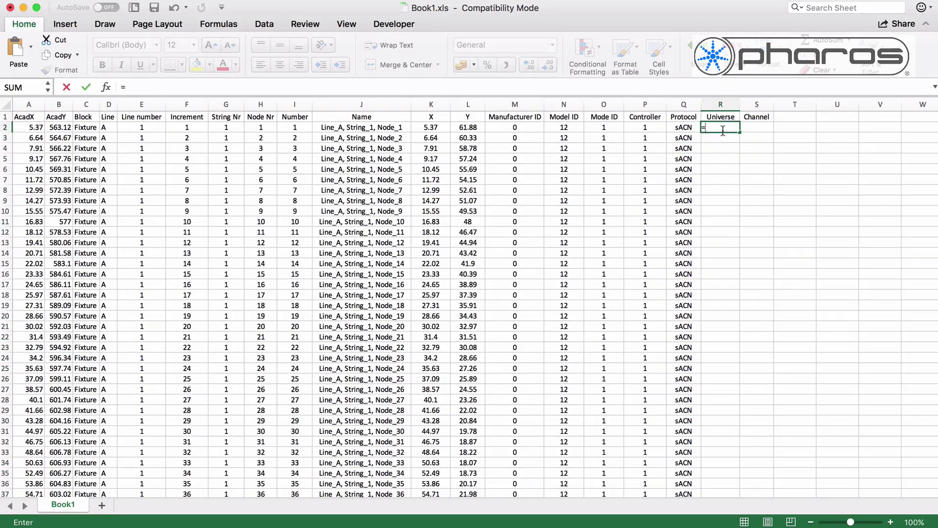
type("E2*1")
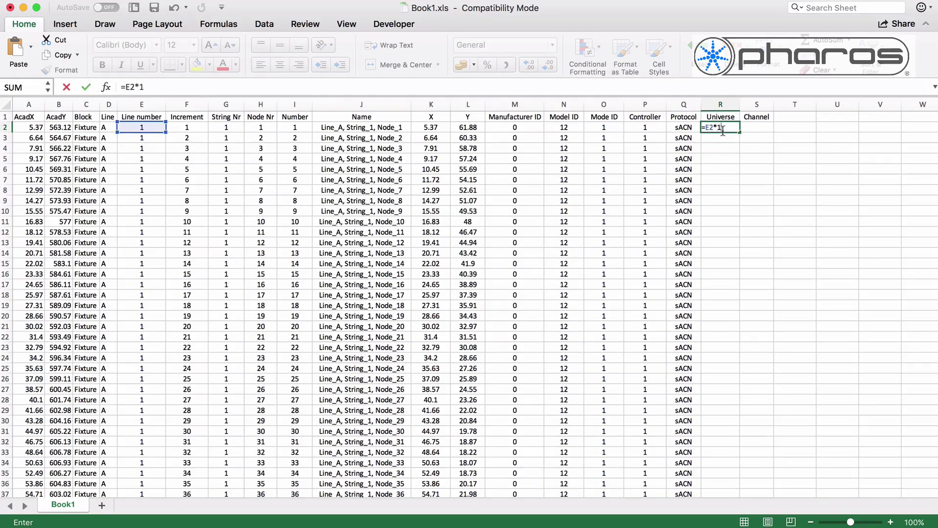
type("00+G2")
key("Return")
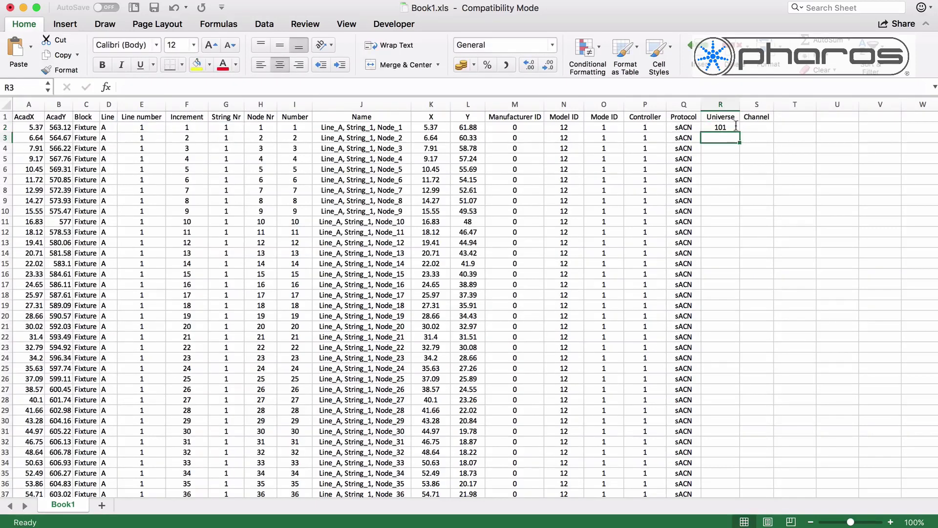
left_click(734, 128)
double_click(740, 132)
left_click(757, 128)
type("=")
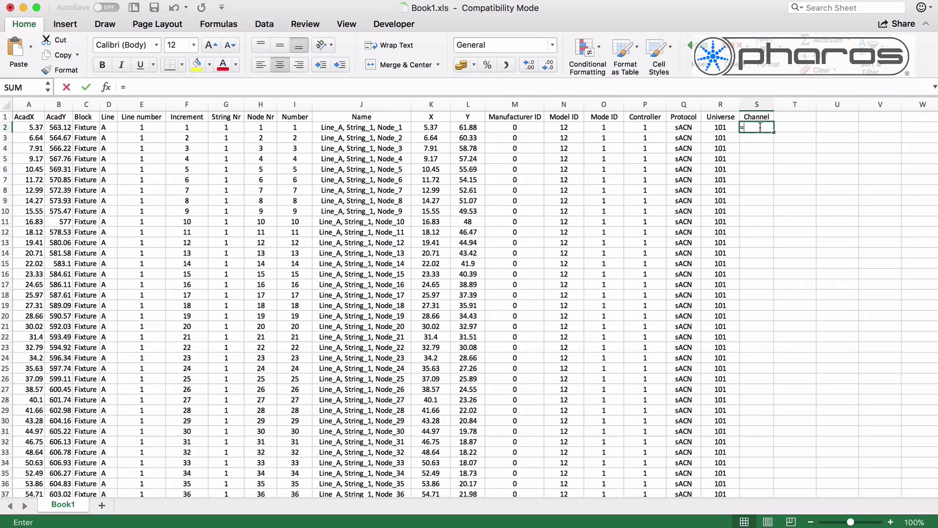
type("H2*")
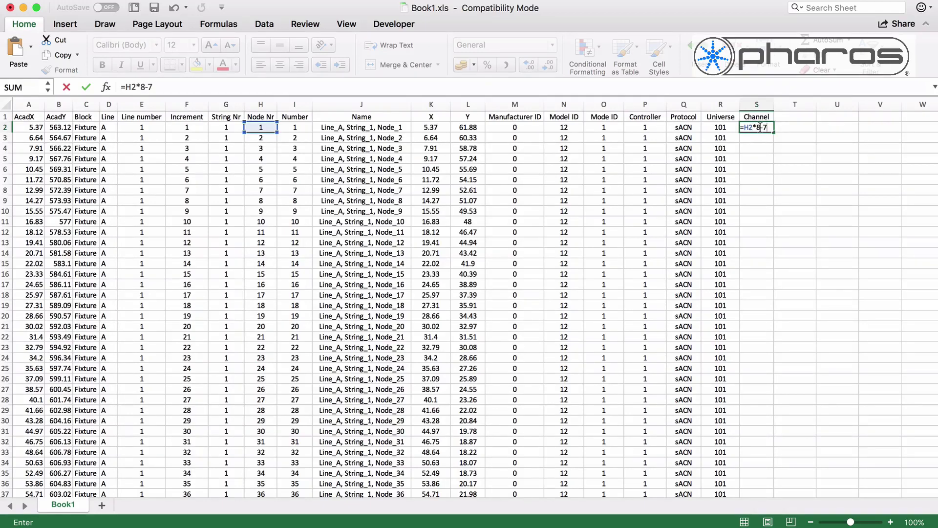
type("8-7")
key("Return")
left_click(757, 128)
double_click(774, 132)
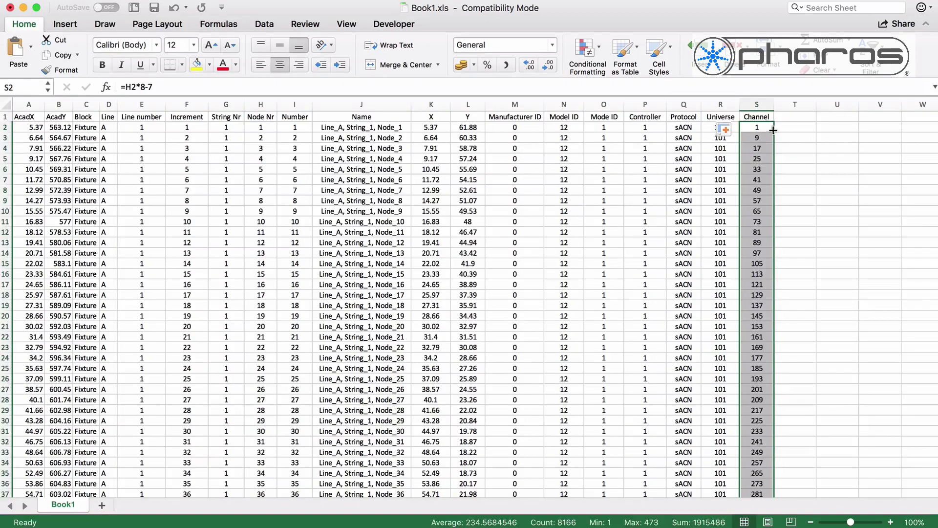
left_click(154, 7)
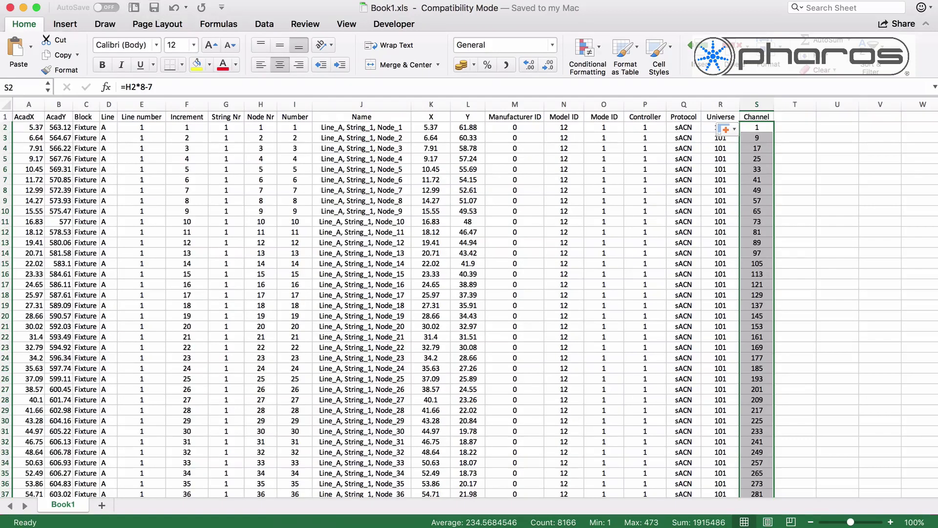
left_click(73, 4)
Save a copy named DataforPharos in Comma Separated Values (.csv) format
left_click(86, 76)
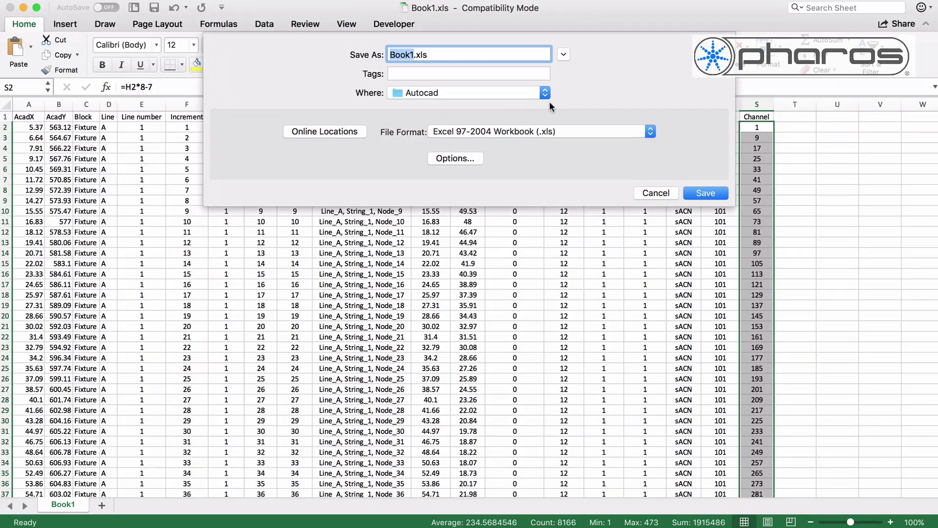
left_click(647, 130)
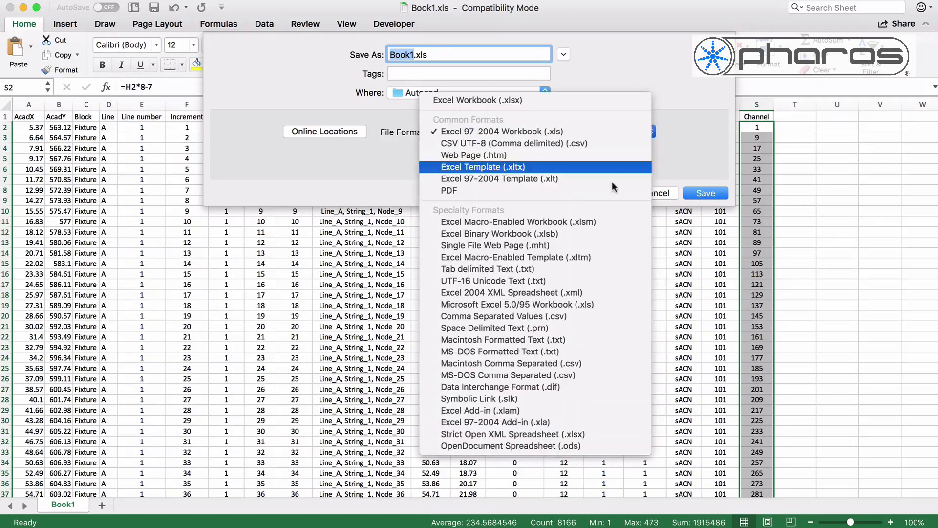
left_click(573, 316)
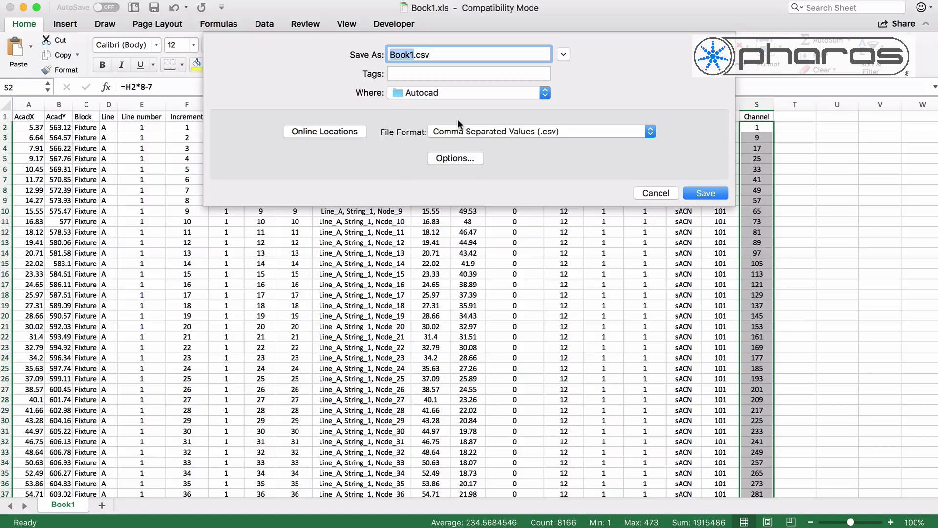
type("DataforPharos")
key("Return")
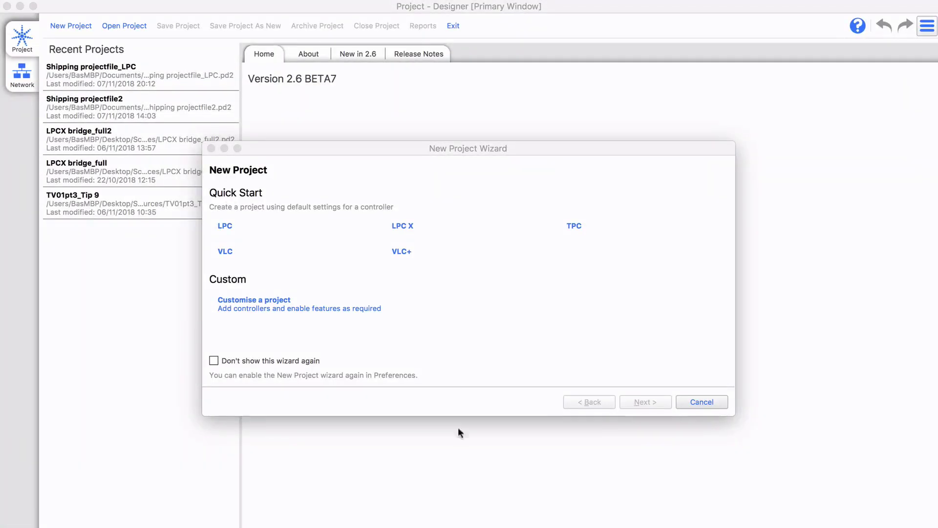
Create a VLC+ project, import DataforPharos.csv as fixtures, and fit the layout to view
left_click(410, 251)
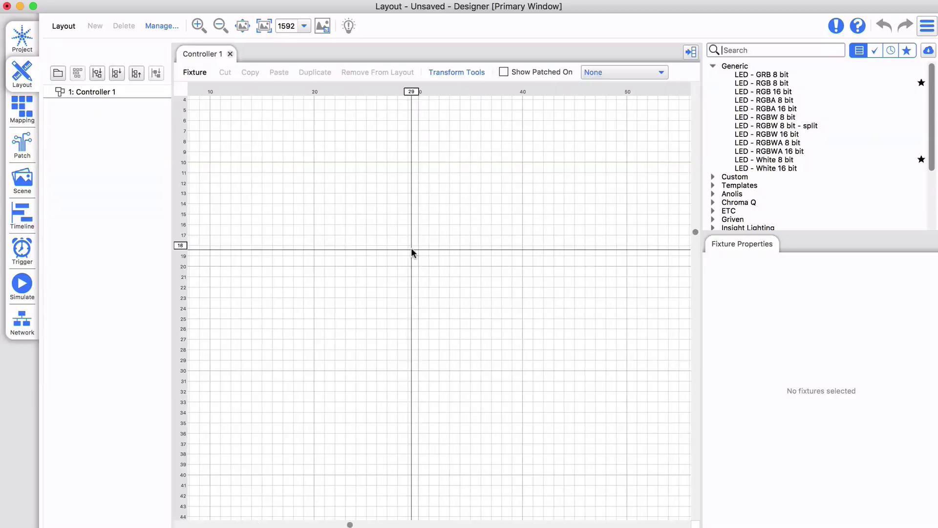
left_click(927, 26)
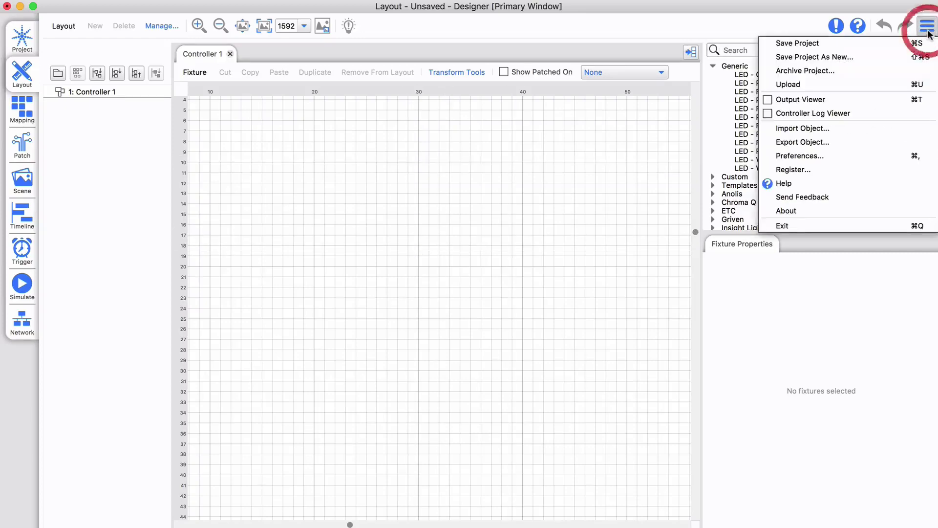
left_click(848, 128)
double_click(157, 123)
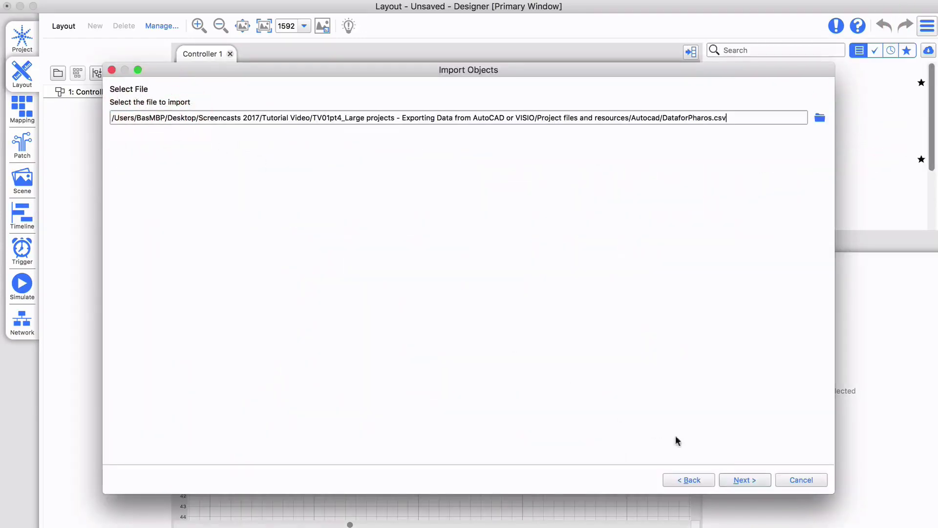
left_click(745, 479)
left_click(747, 478)
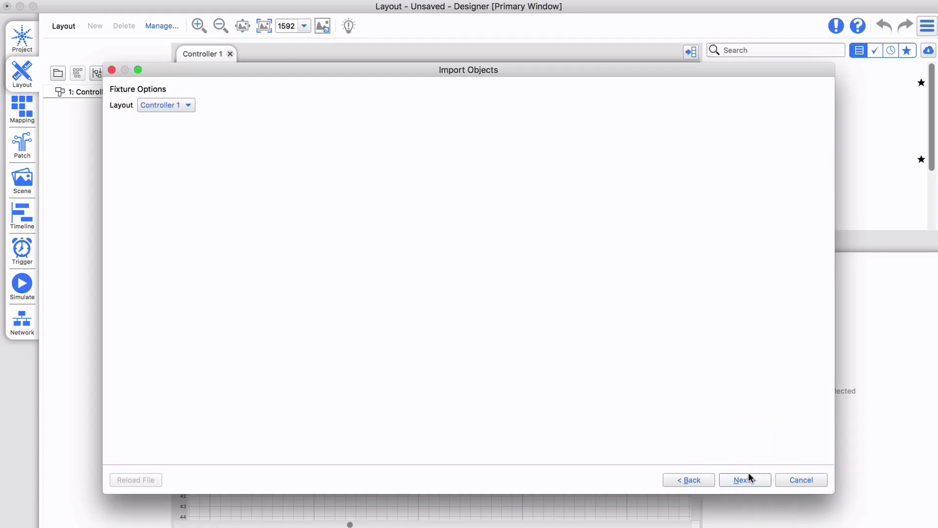
left_click(749, 477)
left_click(748, 478)
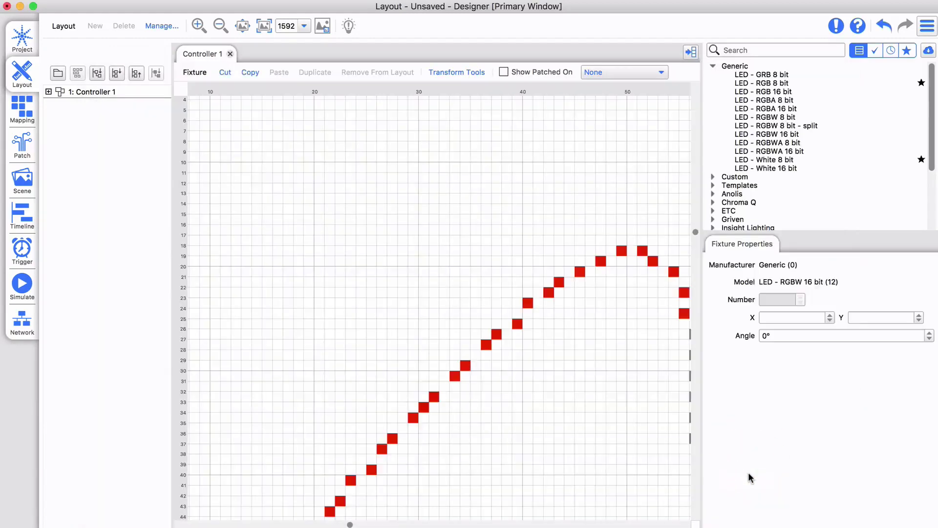
left_click(248, 27)
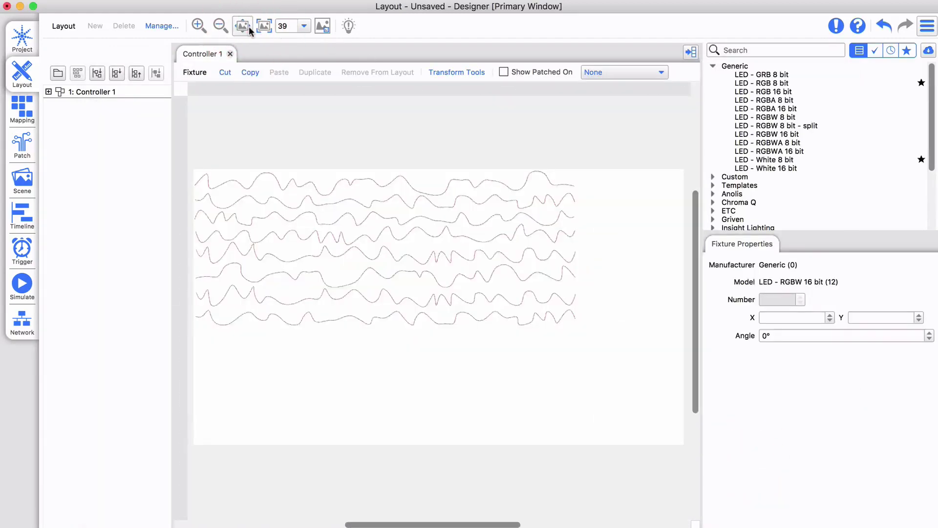
Start a Patch import of Book1.csv from the main menu's Import Object command
left_click(927, 26)
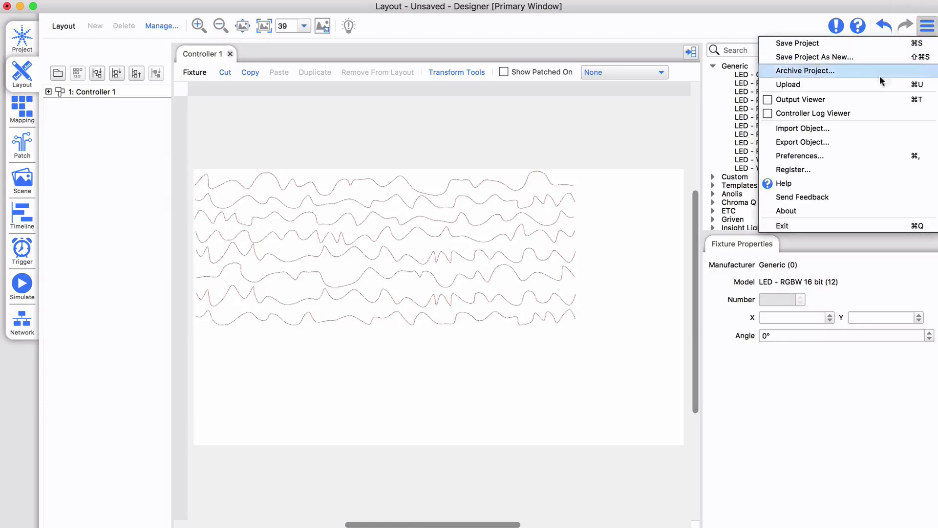
left_click(837, 128)
left_click(147, 168)
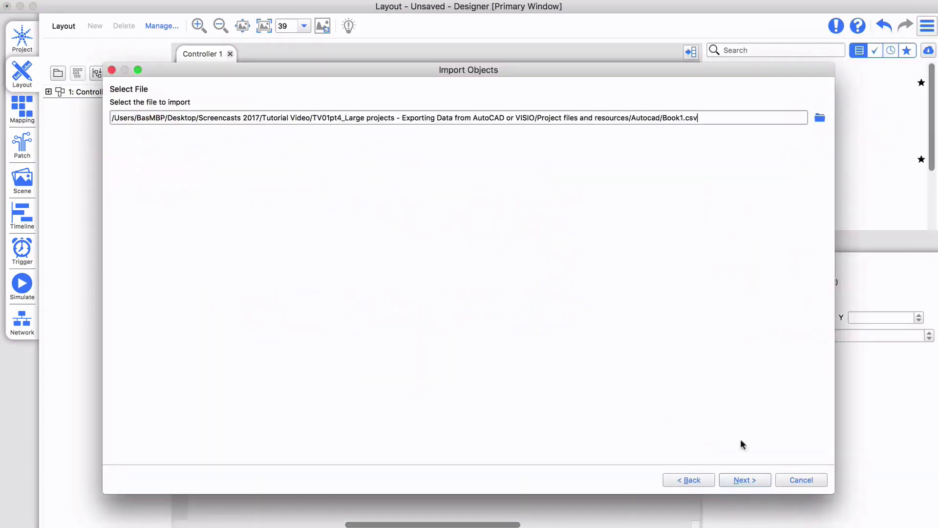
left_click(745, 479)
Map the ninth CSV column to Fixture, finish the import, and show the Patch view
left_click(666, 153)
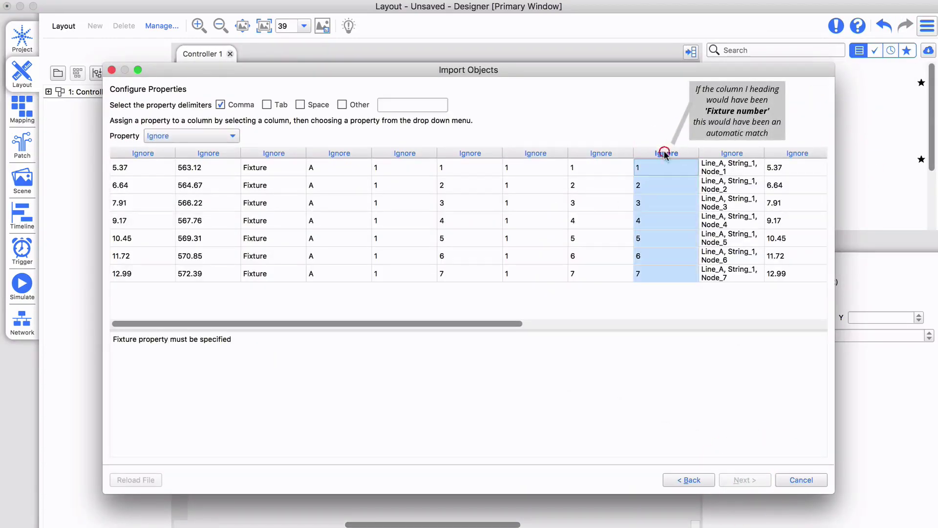
left_click(178, 138)
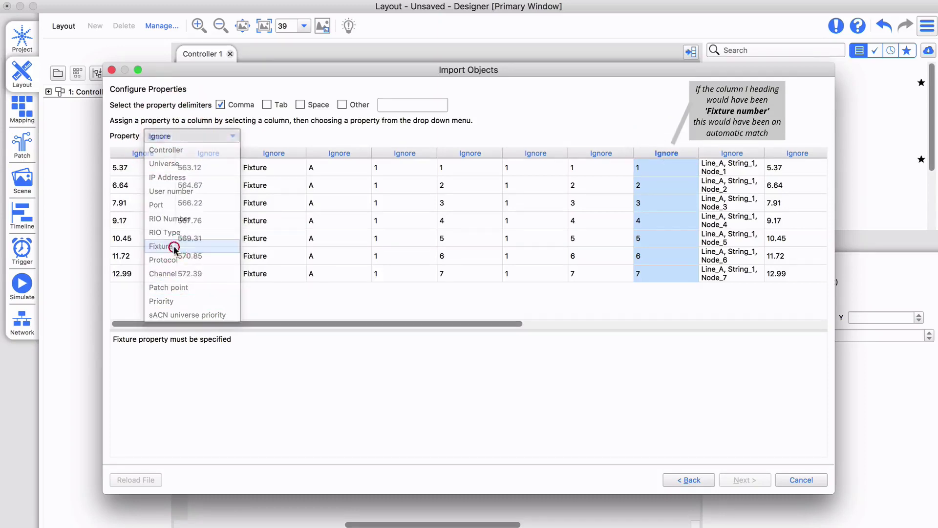
left_click(174, 246)
left_click(743, 479)
left_click(744, 479)
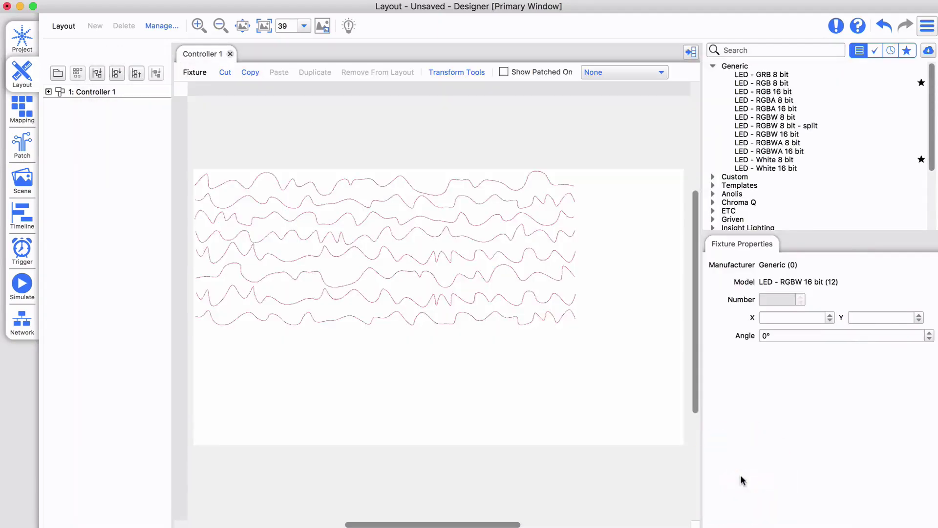
left_click(26, 149)
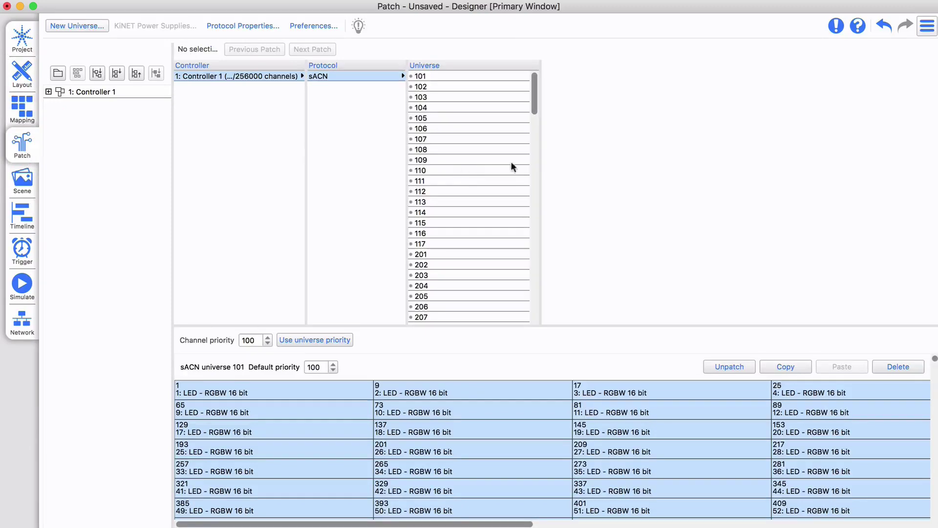
Enlarge the patch table and inspect sACN universes 815 and 814, whose fixtures run 7977–8036
left_click_drag(530, 324, 534, 136)
left_click(486, 108)
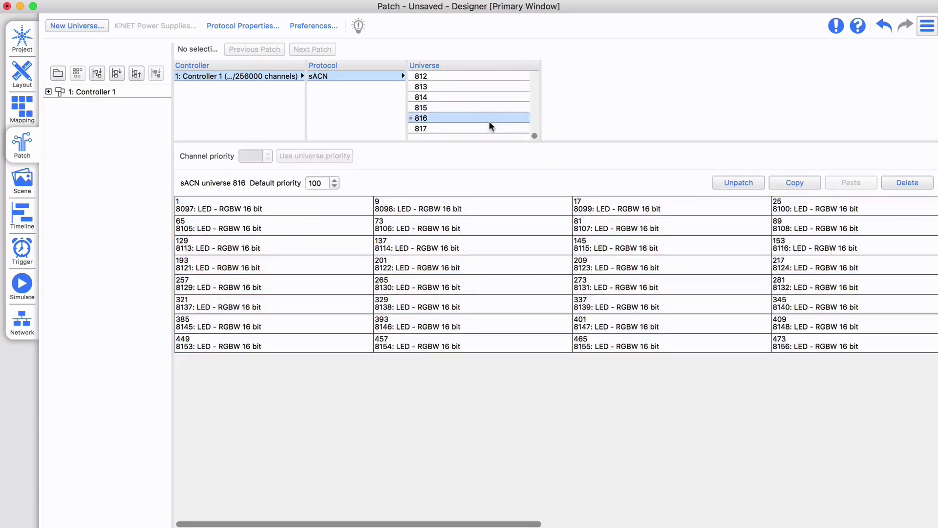
left_click(479, 97)
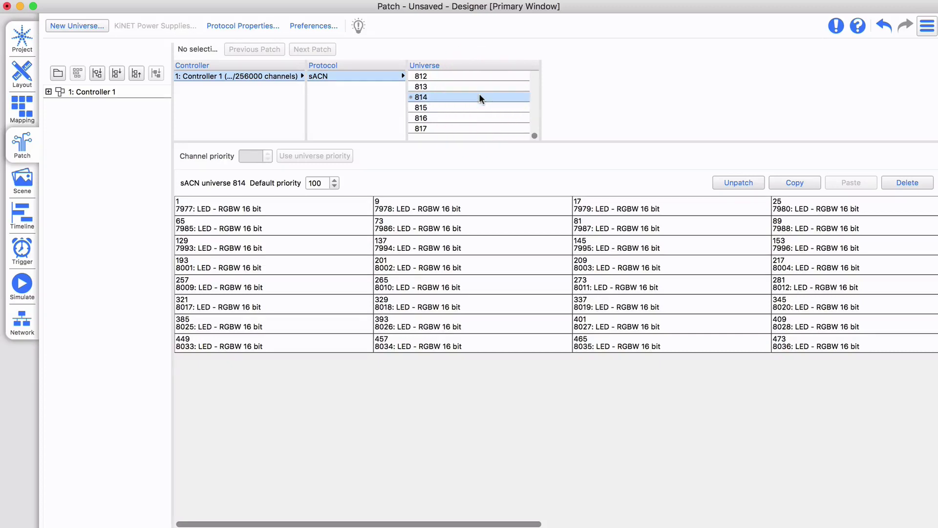